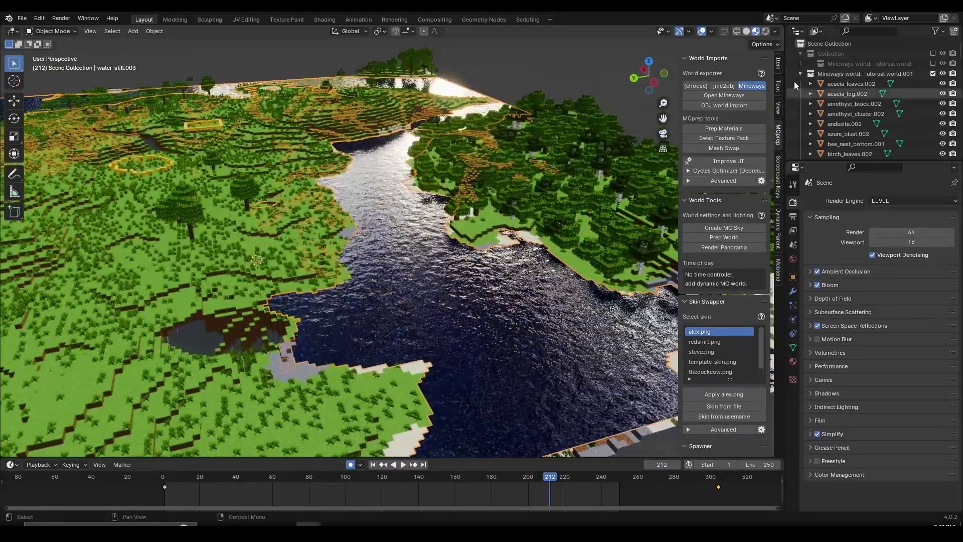
# Collapse and exclude the Tutorial world.001 collection and include Tutorial world.002 in the scene
pyautogui.click(800, 74)
pyautogui.click(932, 74)
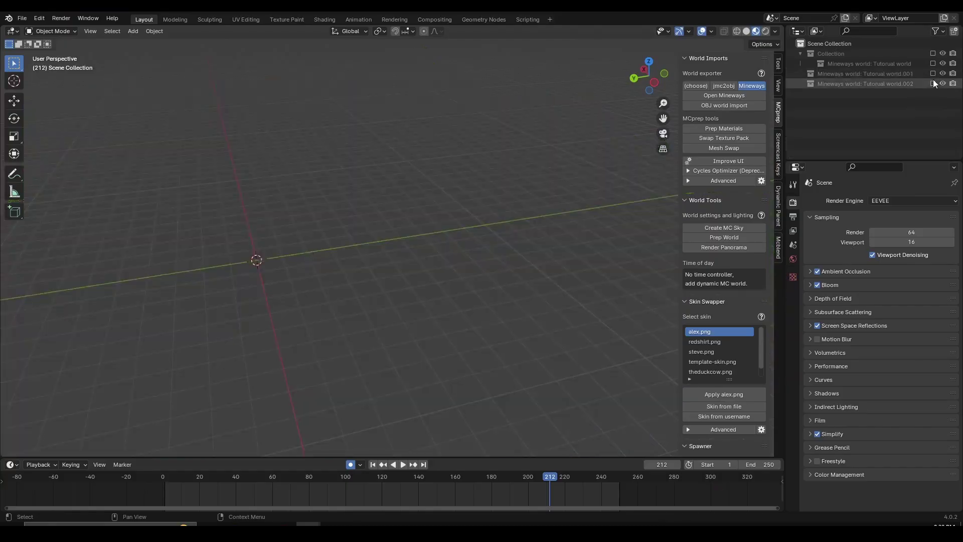
pyautogui.click(933, 83)
# Select the water_still.005 water object in the river, leaving it in place
pyautogui.moveTo(432, 254); pyautogui.dragTo(399, 290, button='middle')
pyautogui.moveTo(440, 261); pyautogui.dragTo(421, 260, button='middle')
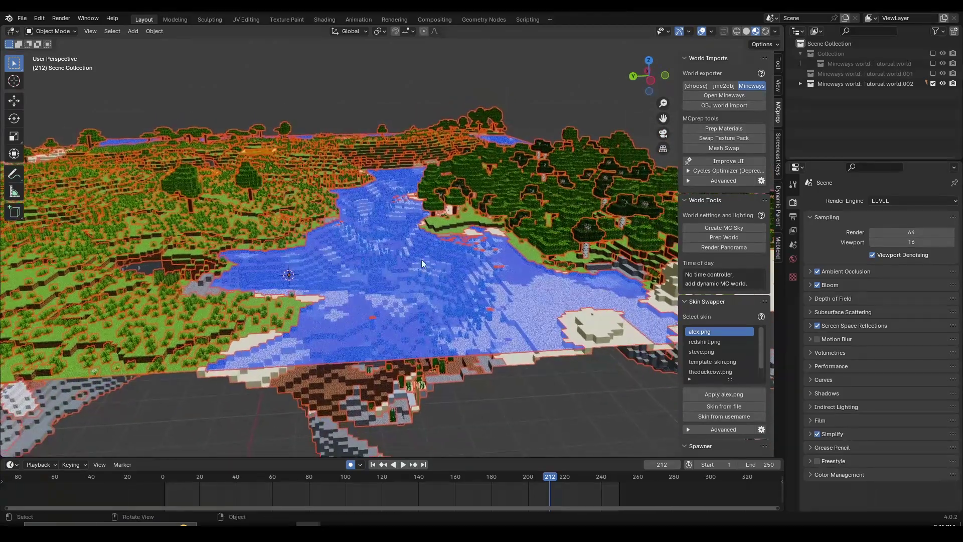
pyautogui.scroll(2, 421, 260)
pyautogui.click(414, 262)
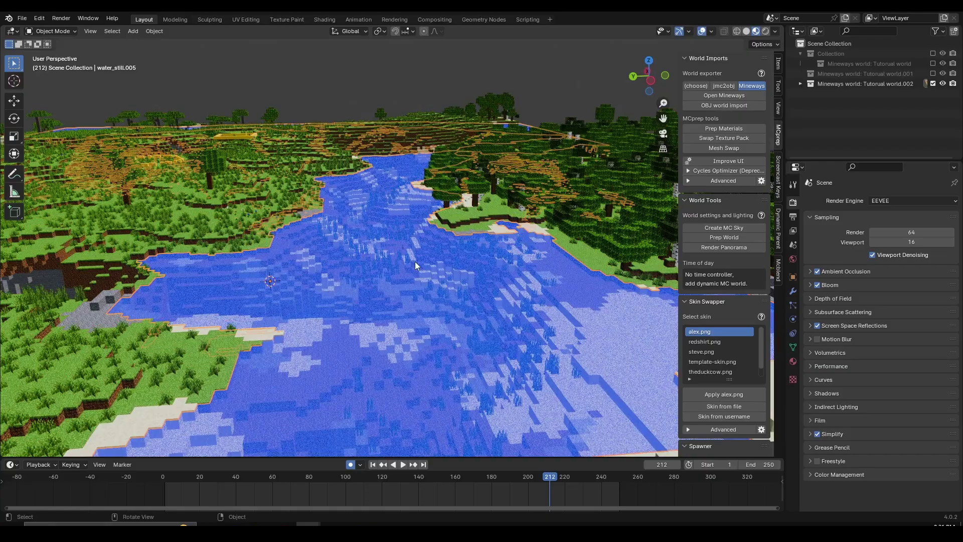
pyautogui.press('g')
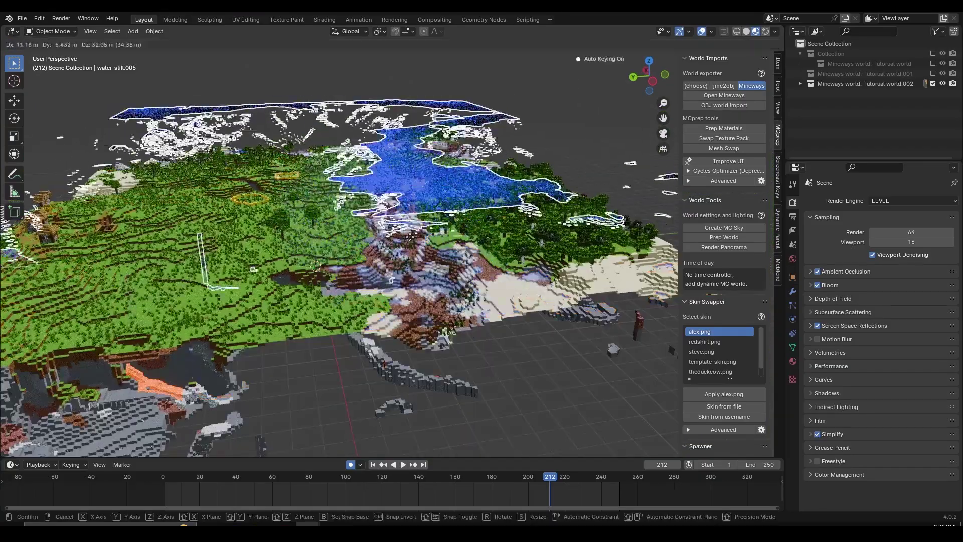
pyautogui.press('Escape')
# Inspect the map's underside, reset the timeline to frame 0, and enter Edit Mode on the water
pyautogui.moveTo(321, 236); pyautogui.dragTo(399, 244, button='middle')
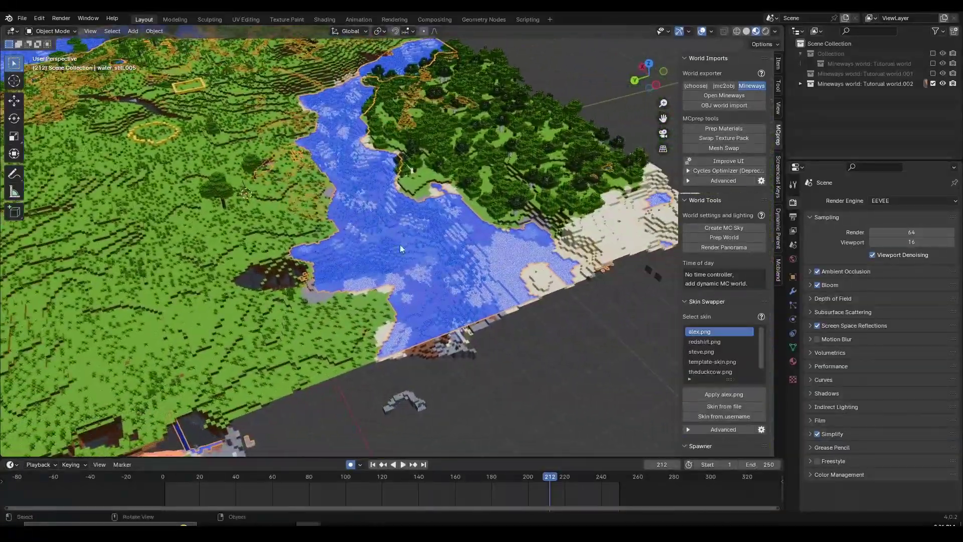
pyautogui.scroll(2, 400, 244)
pyautogui.moveTo(447, 275); pyautogui.dragTo(431, 275, button='middle')
pyautogui.click(164, 480)
pyautogui.press('space')
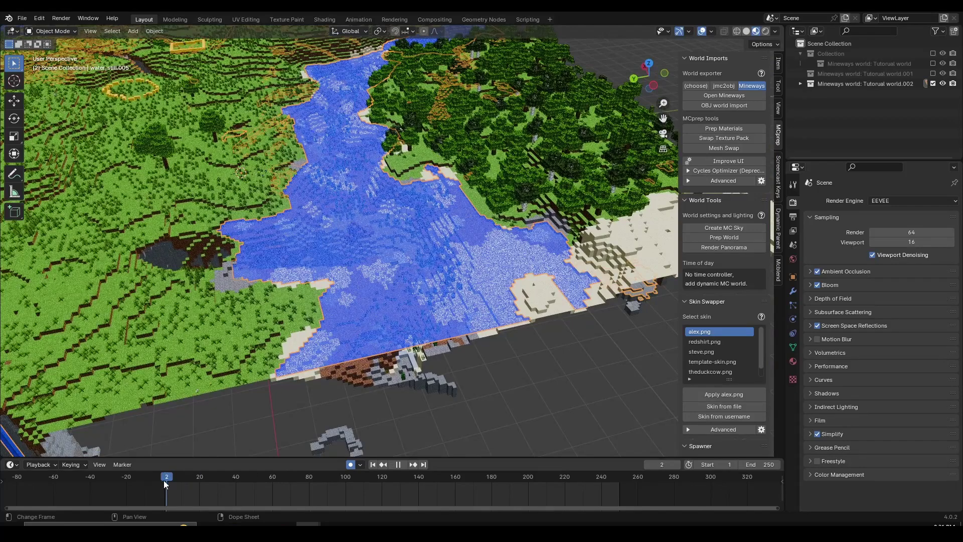
pyautogui.press('Escape')
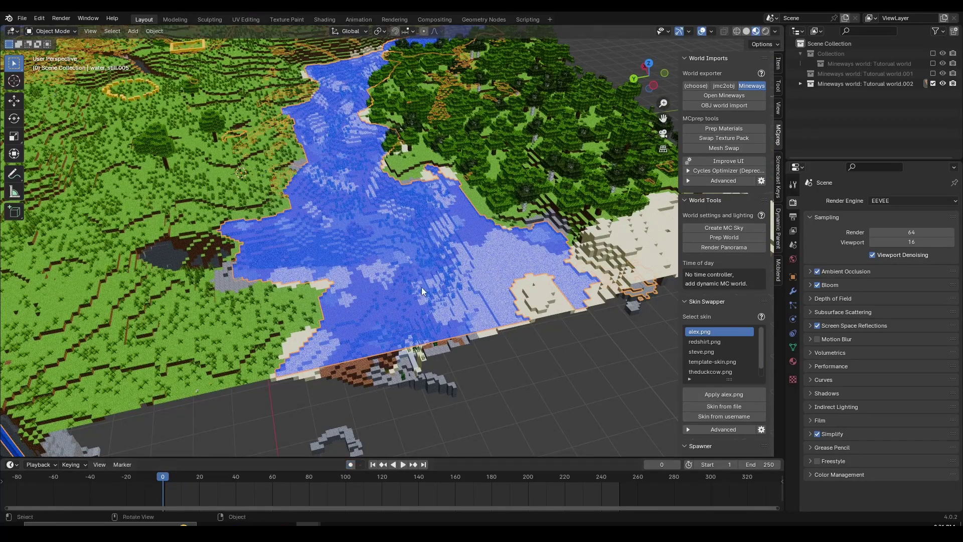
pyautogui.moveTo(421, 287); pyautogui.dragTo(406, 267, button='middle')
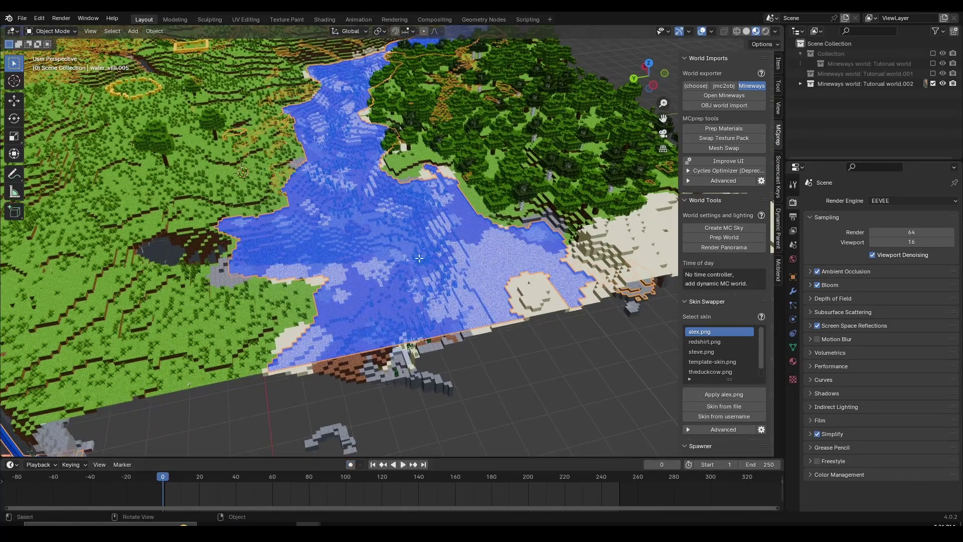
pyautogui.press('Tab')
# Hide the sidebar and switch water_still.005 into Edit Mode from the mode dropdown
pyautogui.press('n')
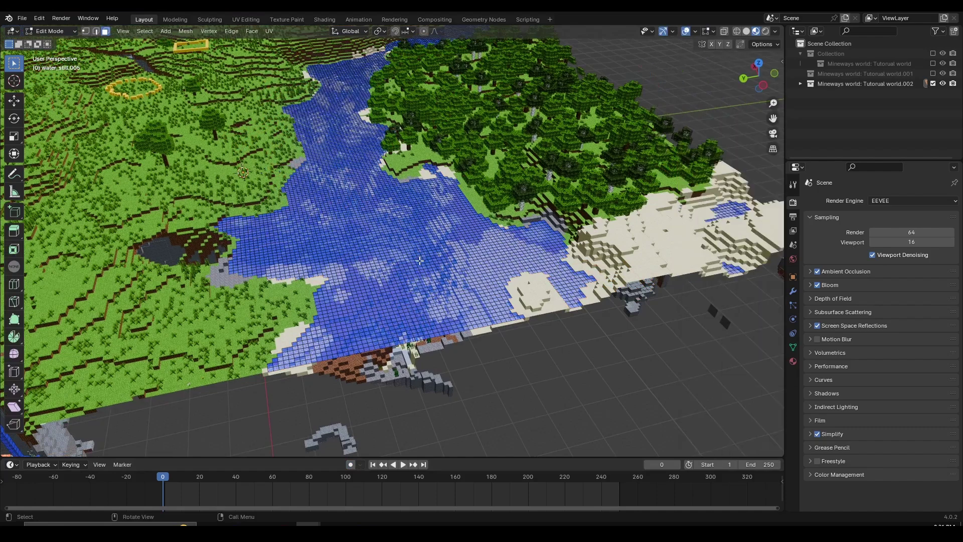
pyautogui.click(50, 32)
pyautogui.click(50, 42)
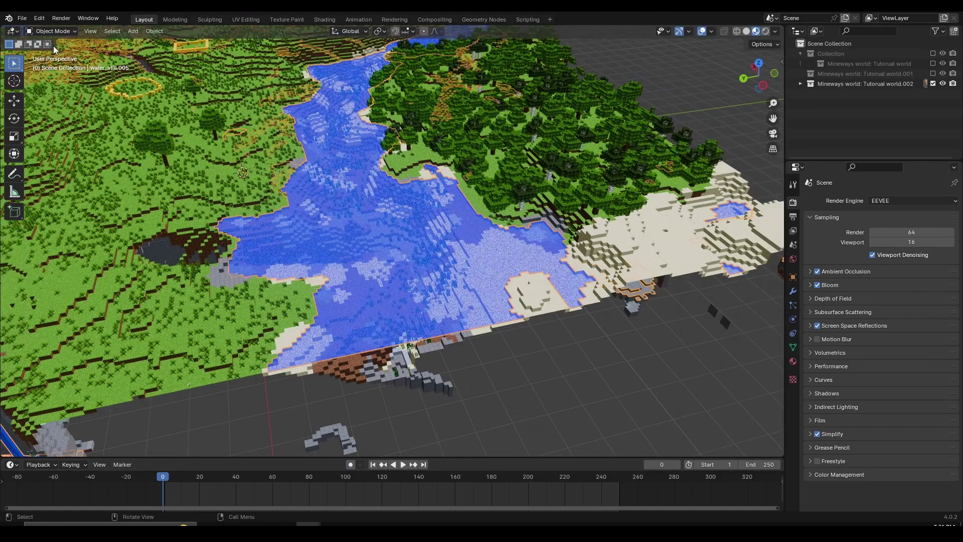
pyautogui.scroll(8, 325, 246)
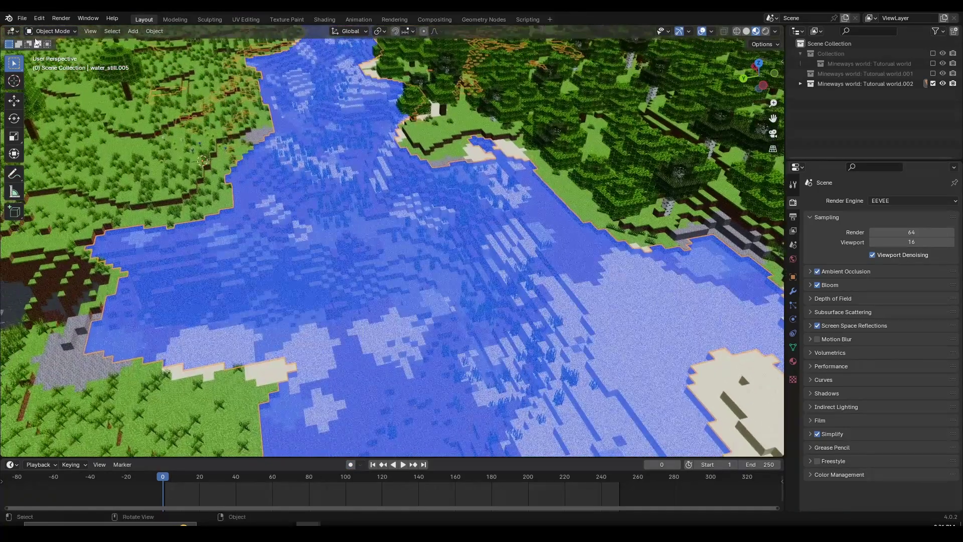
pyautogui.click(50, 31)
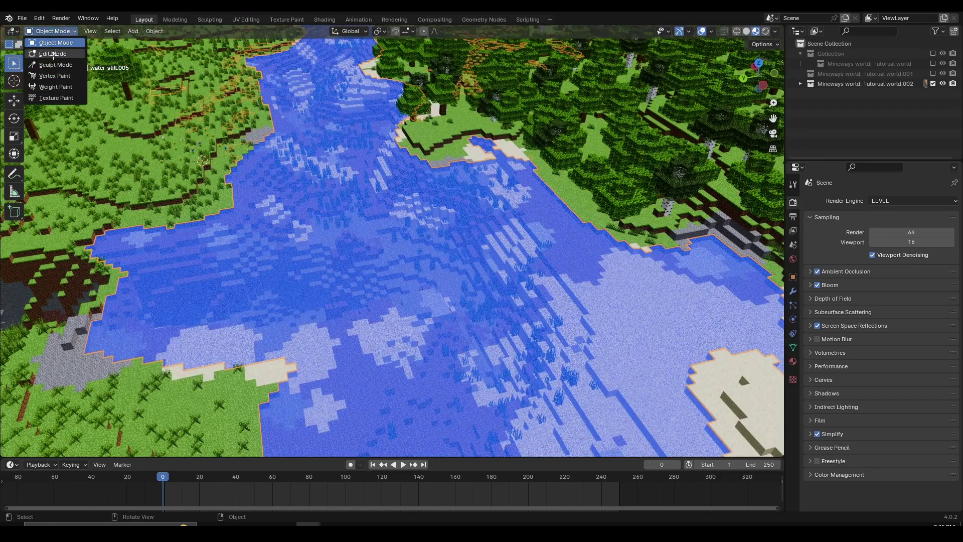
pyautogui.click(53, 53)
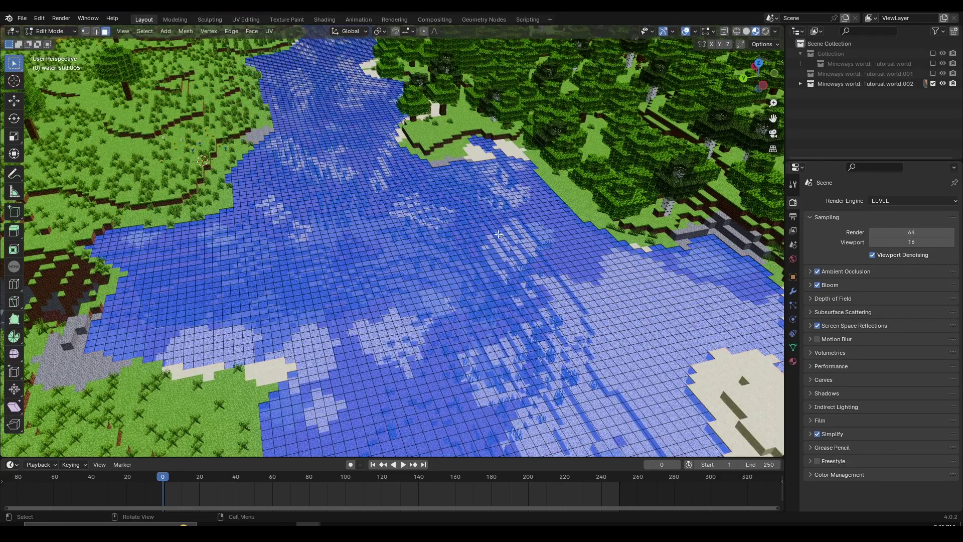
# Zoom in and select individual square faces of the water grid, then open Viewport Overlays
pyautogui.scroll(3, 496, 234)
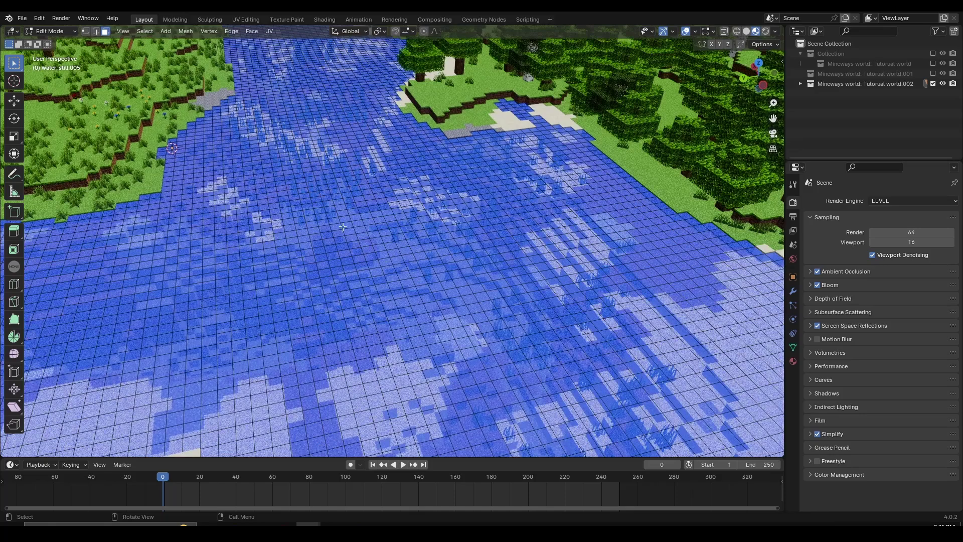
pyautogui.scroll(3, 407, 290)
pyautogui.click(410, 246)
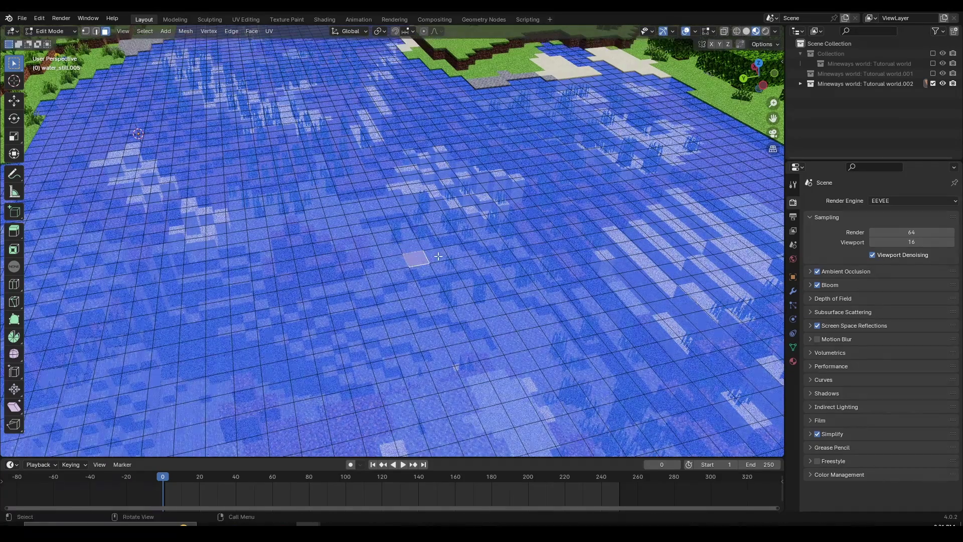
pyautogui.scroll(-3, 402, 259)
pyautogui.moveTo(399, 264); pyautogui.dragTo(420, 191, button='middle')
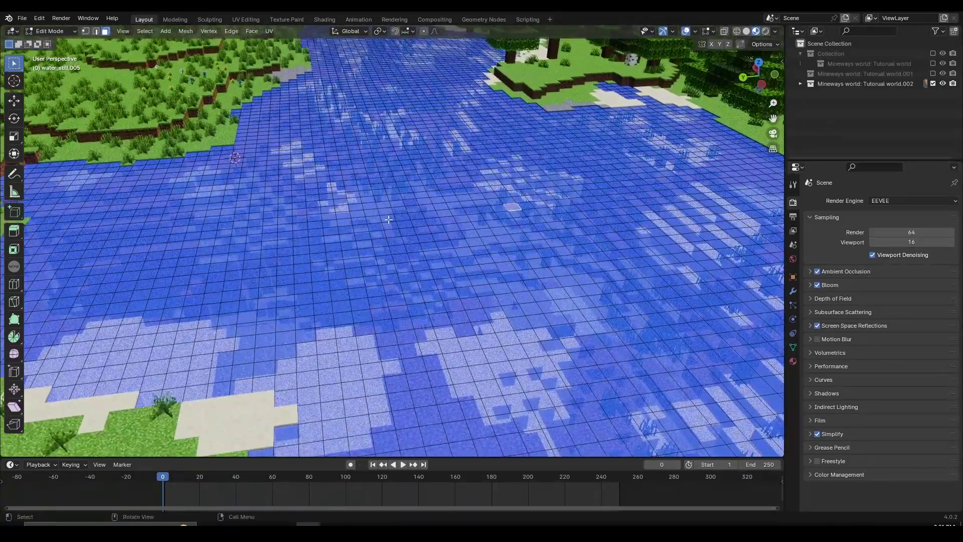
pyautogui.scroll(-6, 381, 221)
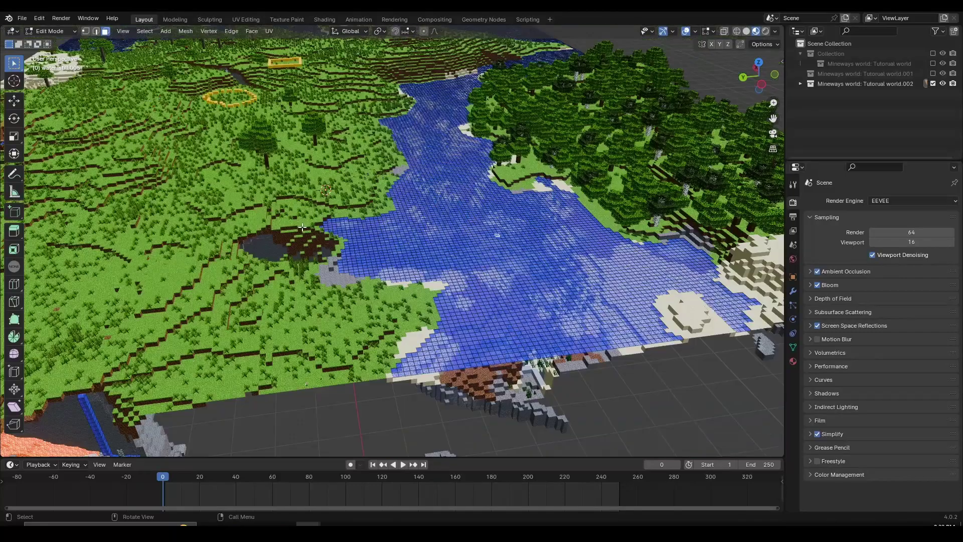
pyautogui.scroll(8, 475, 223)
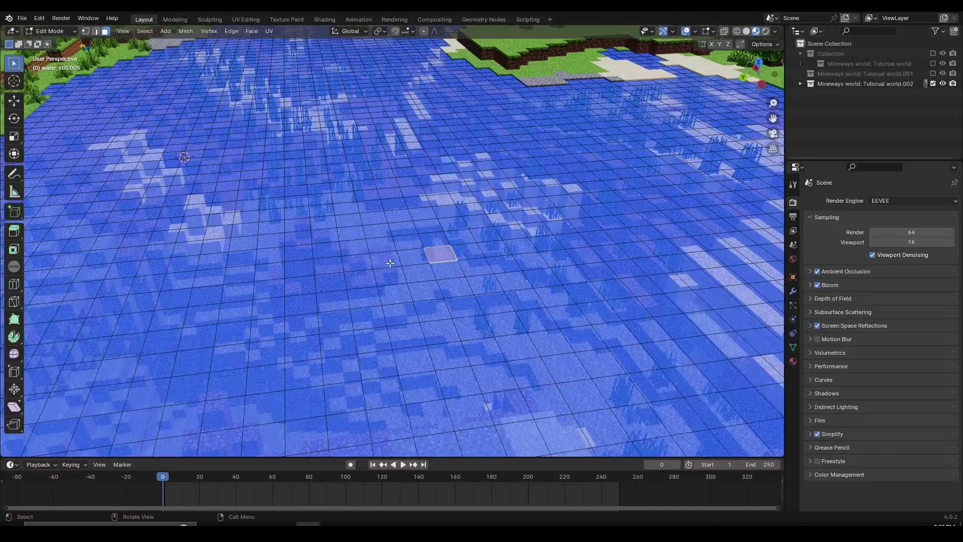
pyautogui.click(387, 257)
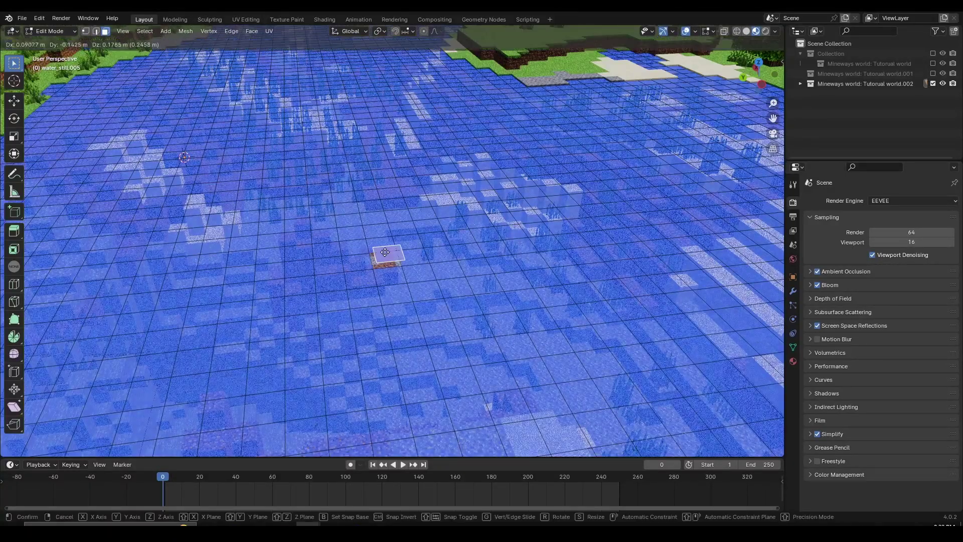
pyautogui.scroll(-6, 388, 251)
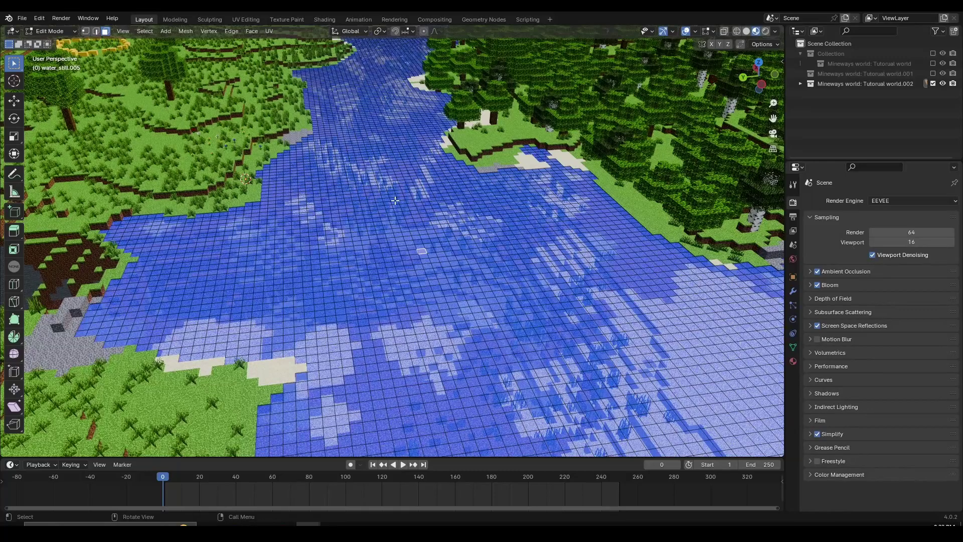
pyautogui.scroll(3, 313, 266)
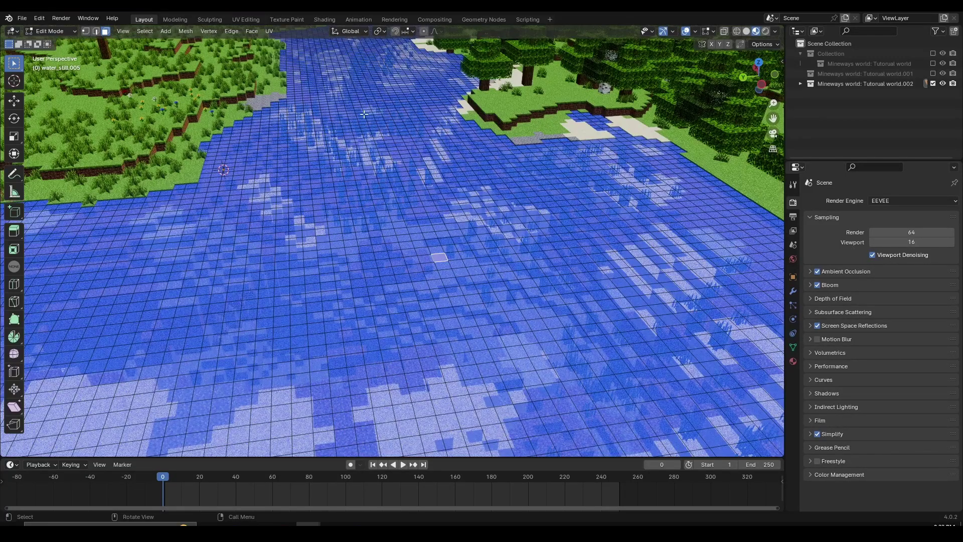
pyautogui.click(694, 32)
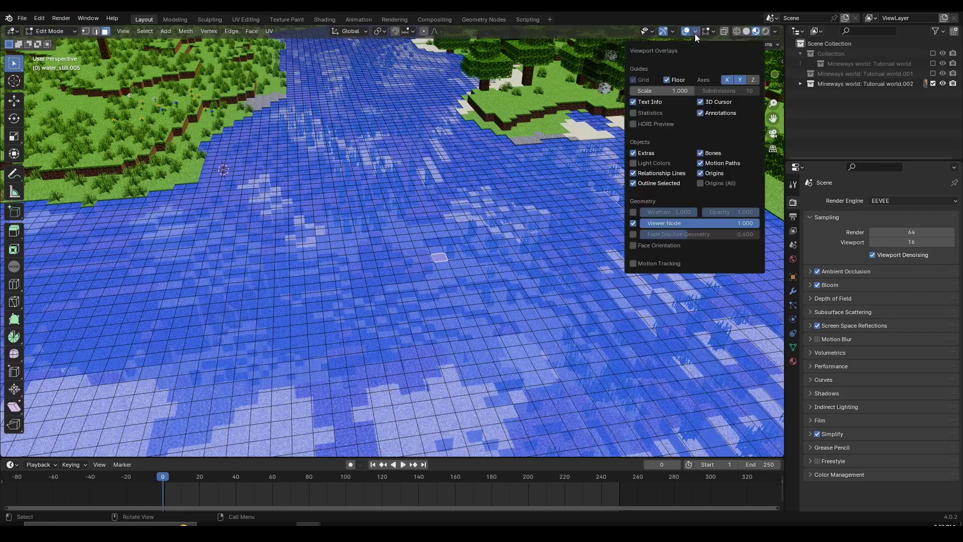
# Turn on the scene statistics overlay, return to Object Mode and deselect everything
pyautogui.click(643, 113)
pyautogui.scroll(-2, 352, 208)
pyautogui.press('Tab')
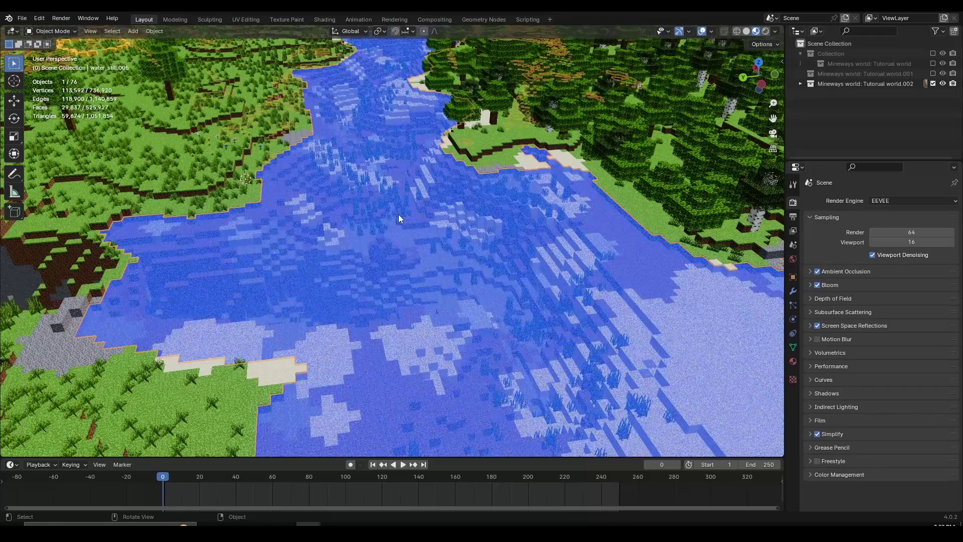
pyautogui.scroll(-3, 399, 217)
pyautogui.hotkey('alt', 'a')
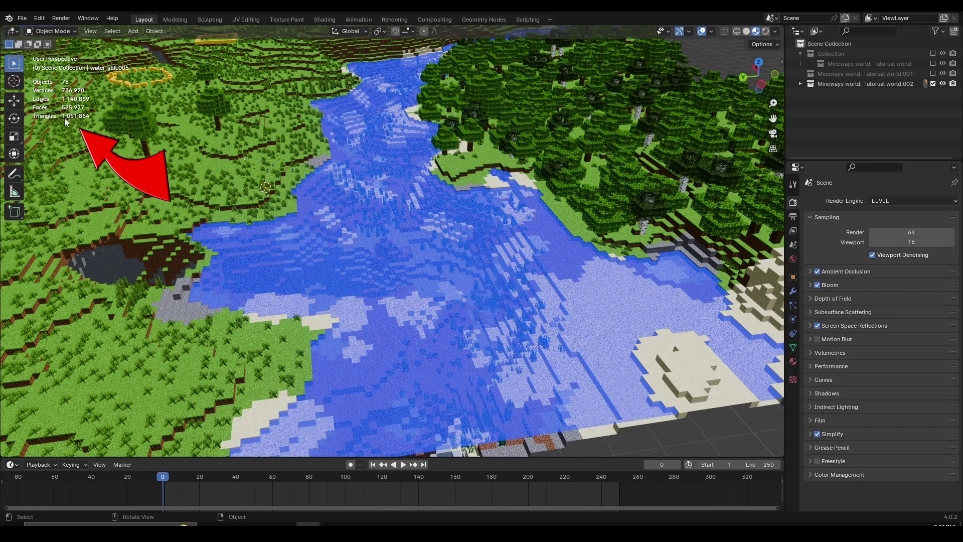
# Select the water object and enter Edit Mode on its mesh
pyautogui.click(367, 223)
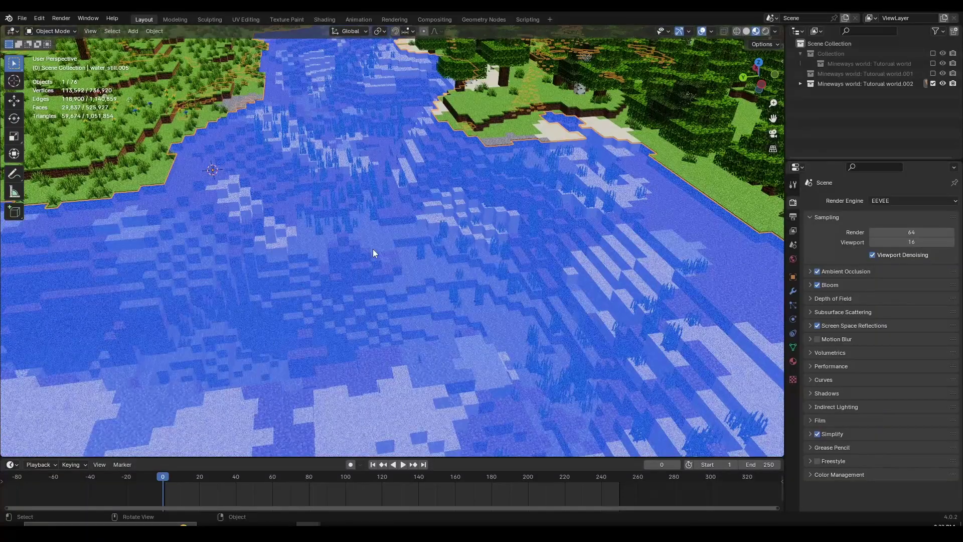
pyautogui.scroll(-5, 373, 249)
pyautogui.press('Tab')
pyautogui.scroll(4, 416, 259)
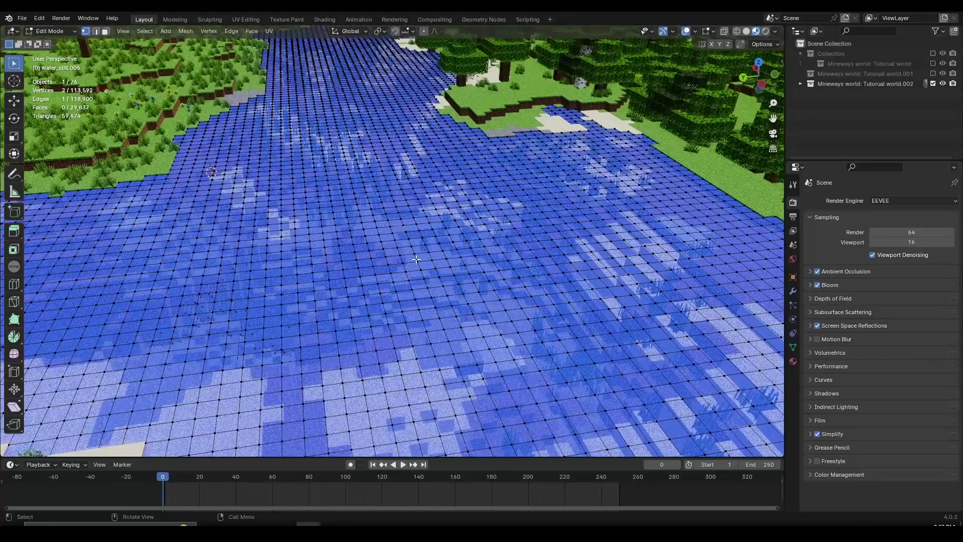
pyautogui.scroll(-2, 444, 248)
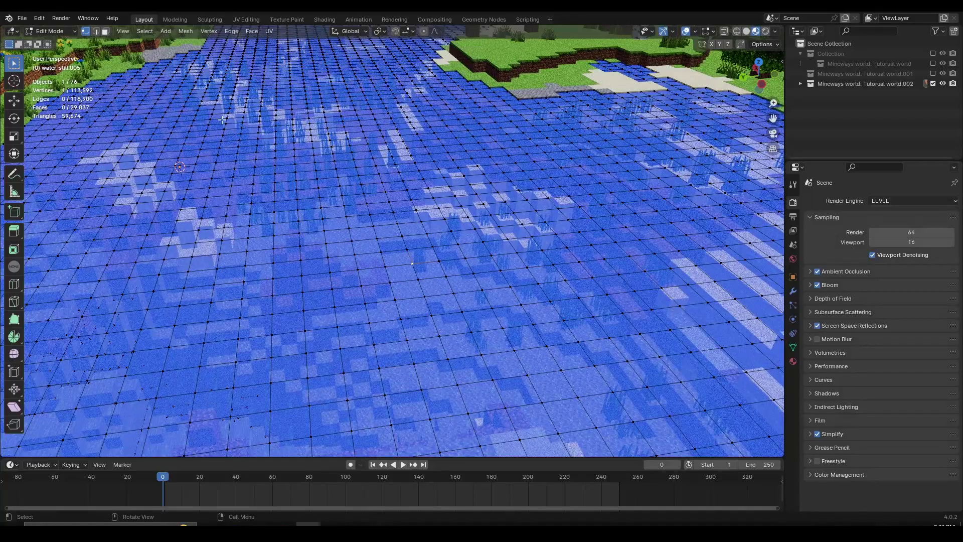
# Examine individual edges and a face of the water grid in edge and face select modes
pyautogui.click(97, 32)
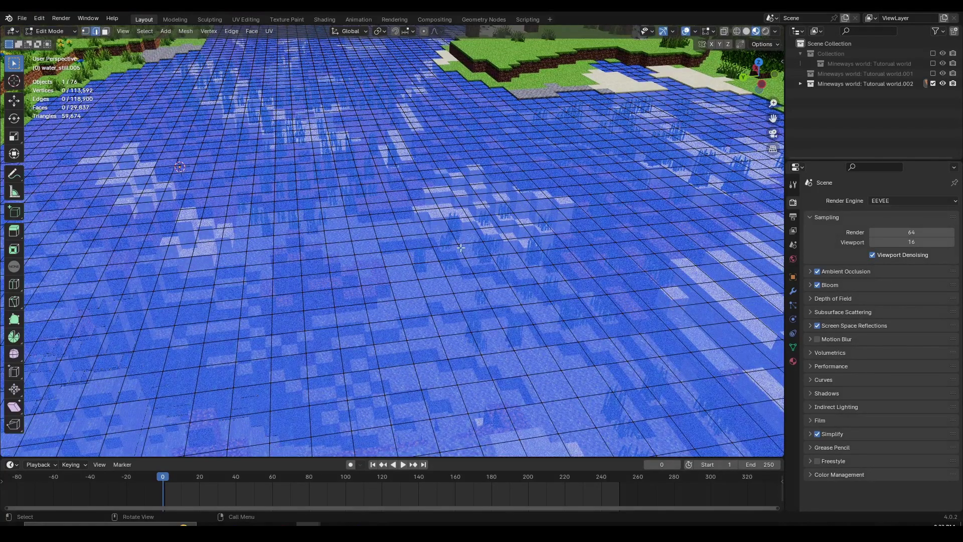
pyautogui.click(463, 263)
pyautogui.press('g')
pyautogui.rightClick(460, 246)
pyautogui.click(462, 248)
pyautogui.press('g')
pyautogui.rightClick(464, 244)
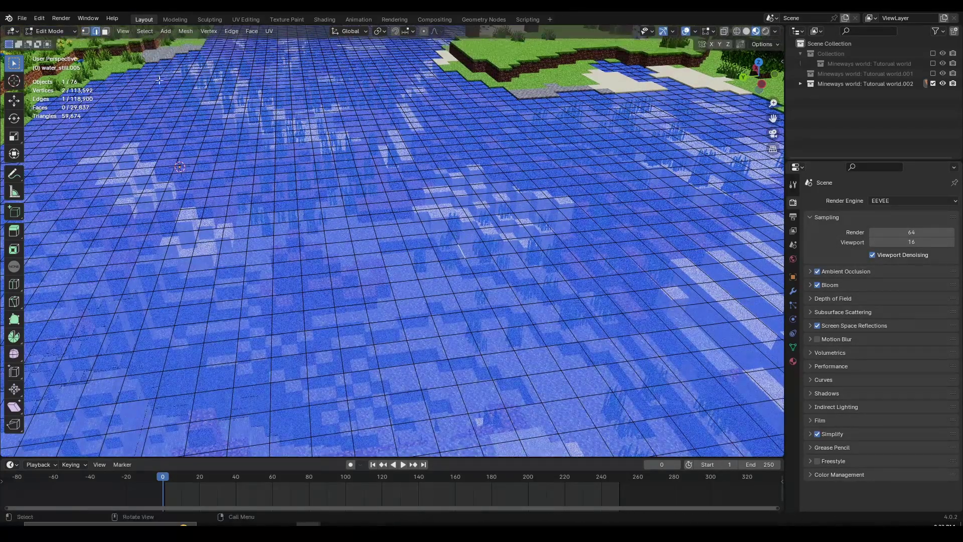
pyautogui.click(106, 32)
pyautogui.click(406, 230)
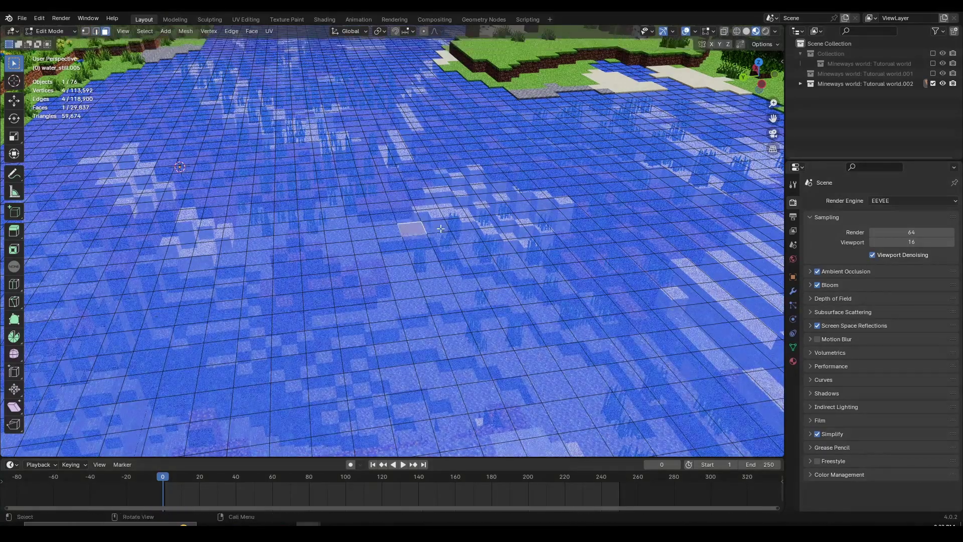
pyautogui.moveTo(431, 222); pyautogui.dragTo(433, 228, button='middle')
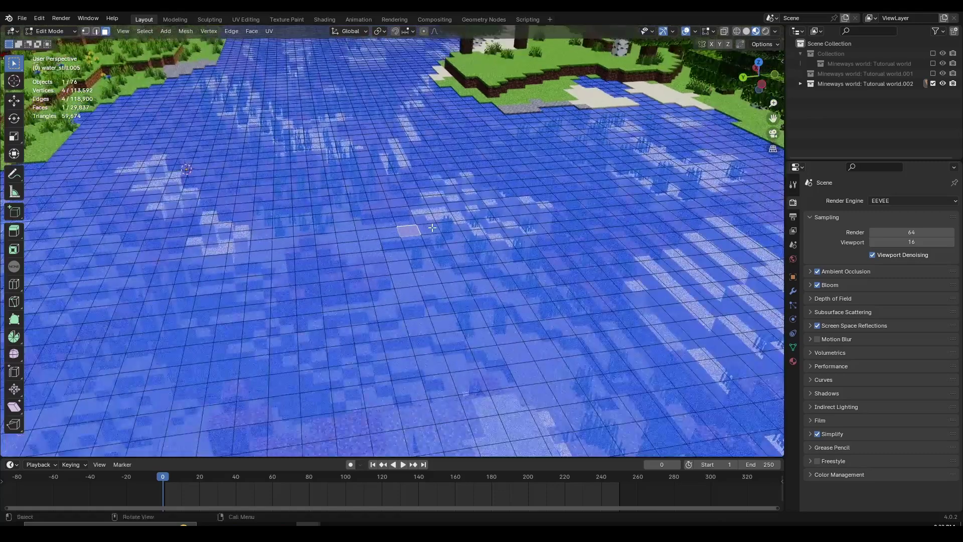
# Return to Object Mode and zoom out to look over the whole river
pyautogui.press('Tab')
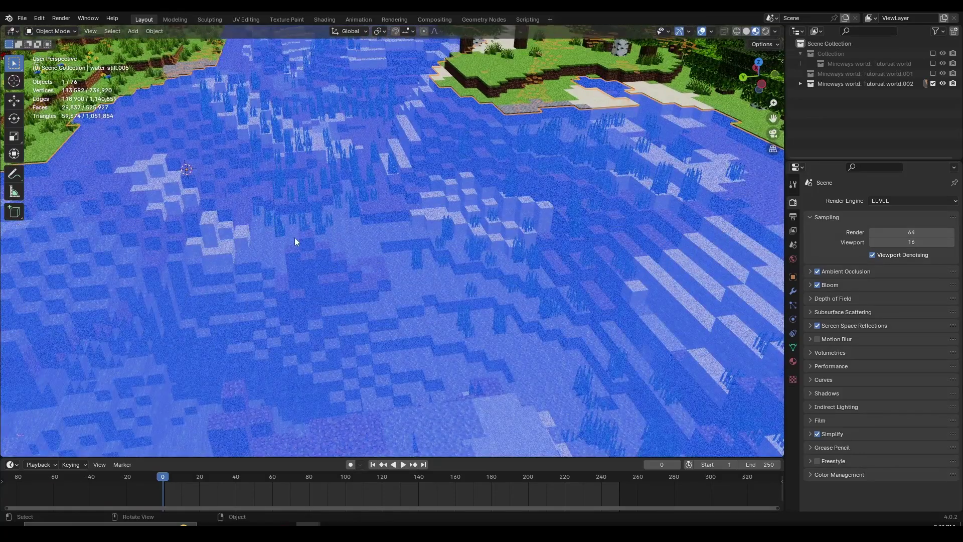
pyautogui.scroll(-5, 294, 237)
pyautogui.scroll(3, 422, 233)
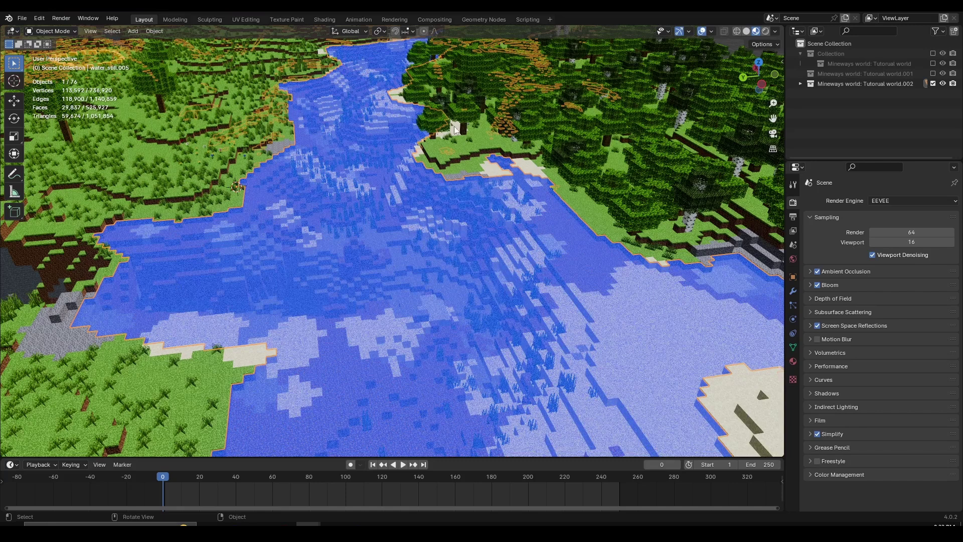
pyautogui.scroll(-2, 387, 236)
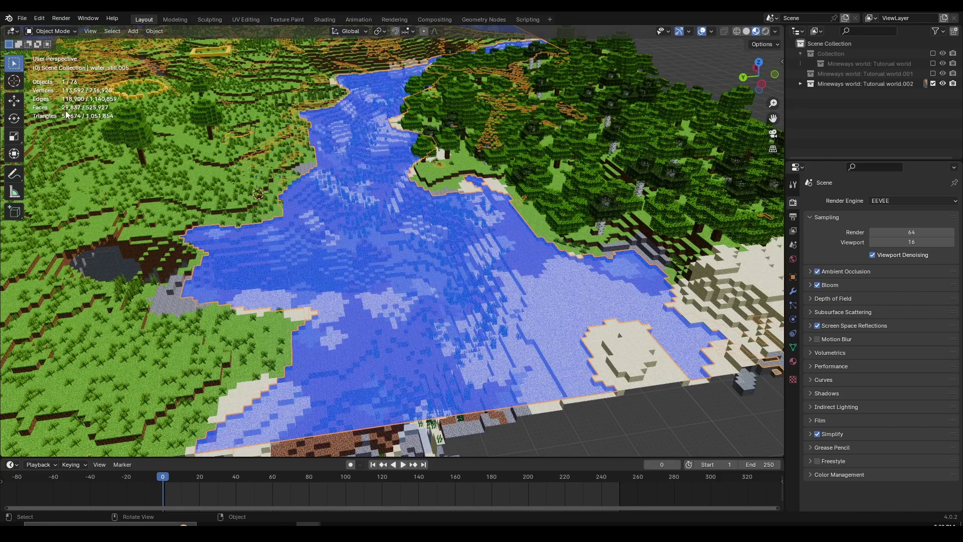
pyautogui.scroll(3, 437, 255)
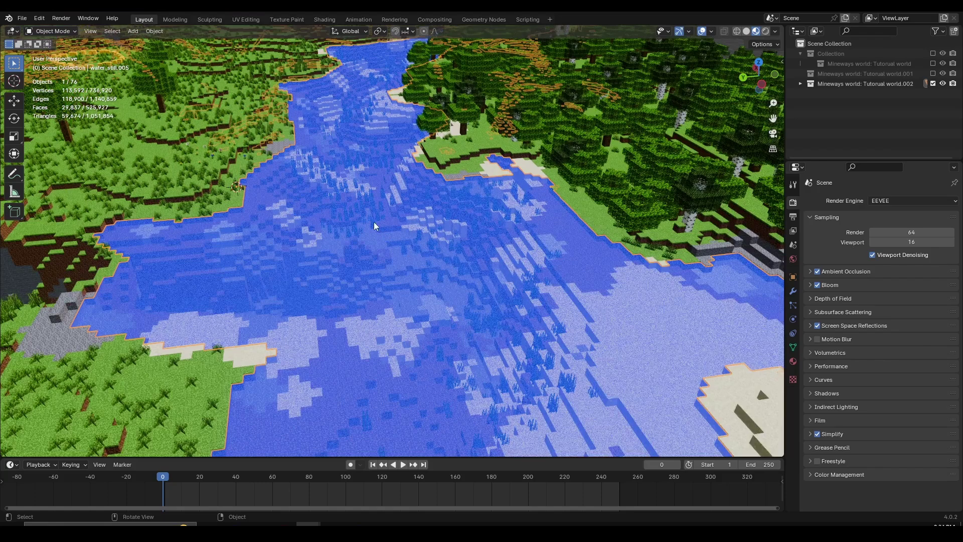
# Select all water vertices in Edit Mode and merge them by distance
pyautogui.press('Tab')
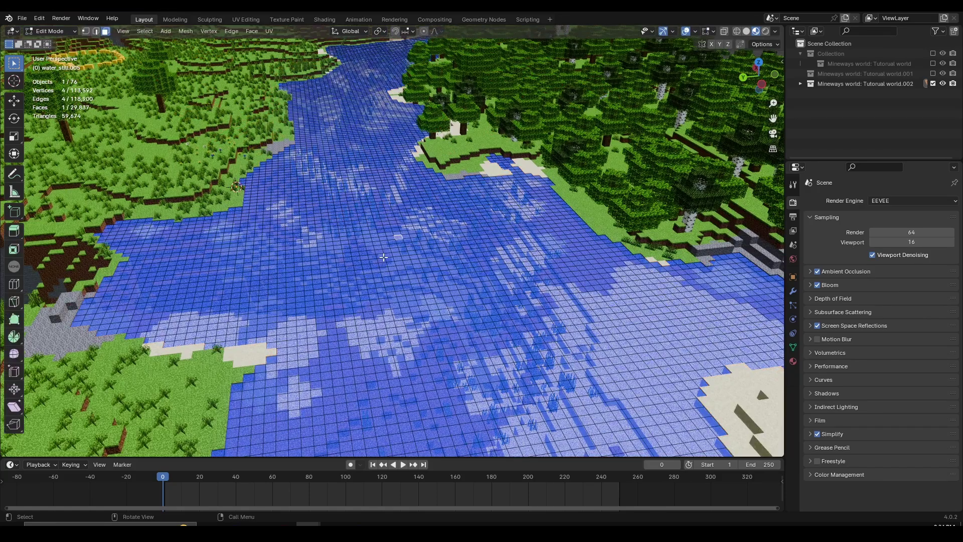
pyautogui.scroll(-2, 383, 256)
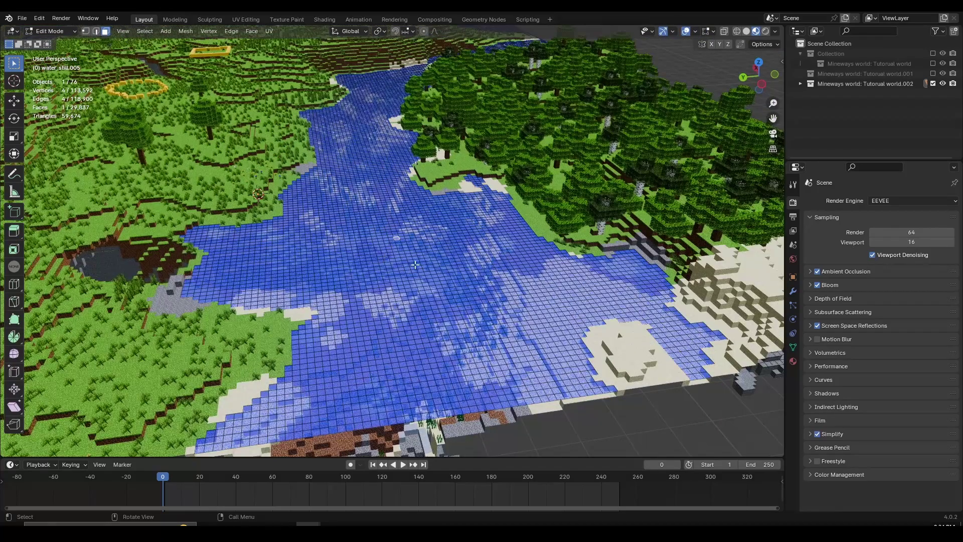
pyautogui.press('a')
pyautogui.scroll(-3, 415, 265)
pyautogui.scroll(3, 415, 265)
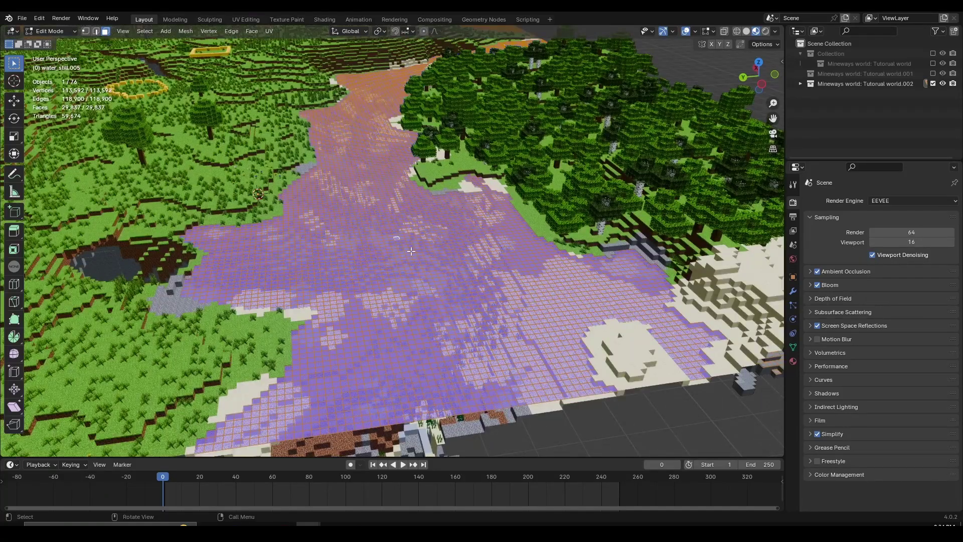
pyautogui.press('m')
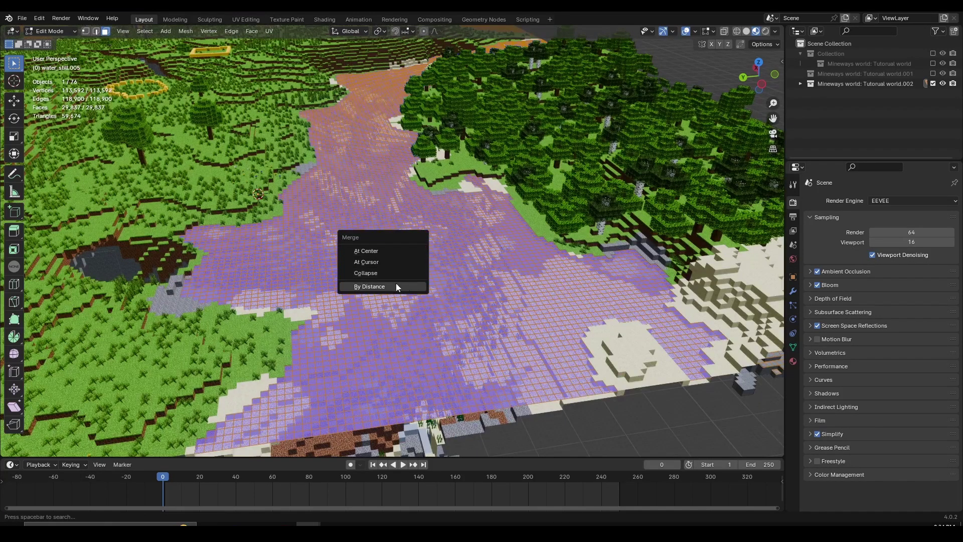
pyautogui.click(383, 284)
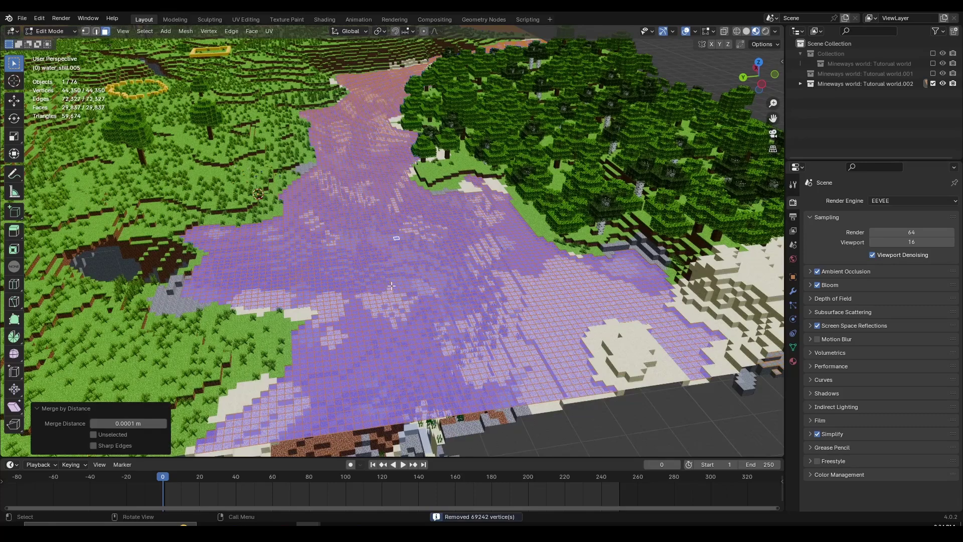
# Enable Screencast Keys in the sidebar, then redo the 0.0001 m merge, leaving 44,350 vertices
pyautogui.press('n')
pyautogui.click(779, 175)
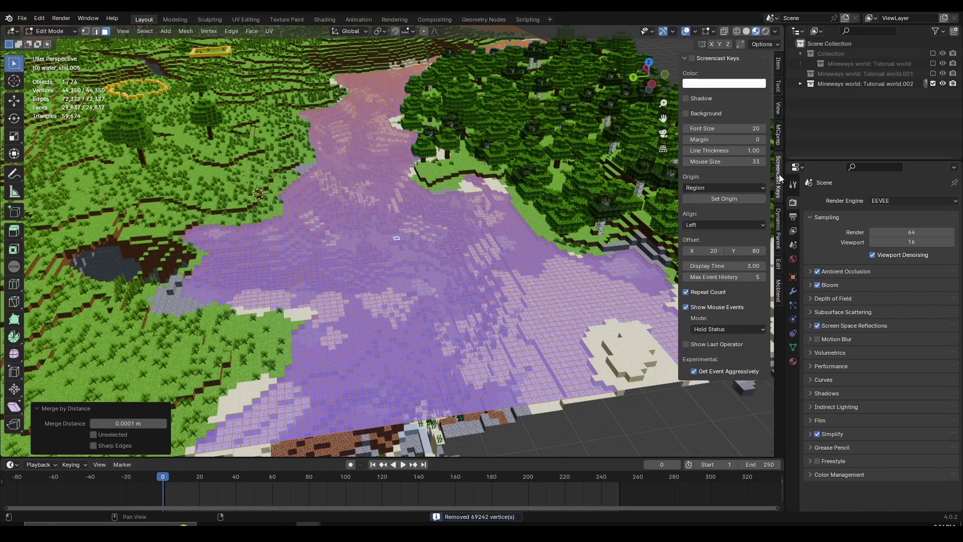
pyautogui.click(692, 58)
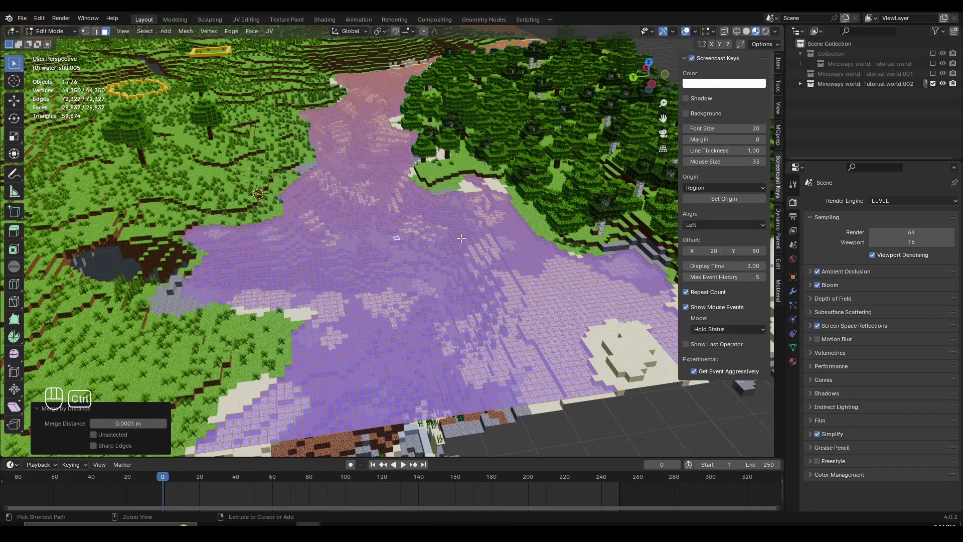
pyautogui.hotkey('ctrl', 'z')
pyautogui.hotkey('ctrl', 'z')
pyautogui.hotkey('ctrl', 'z')
pyautogui.hotkey('ctrl', 'z')
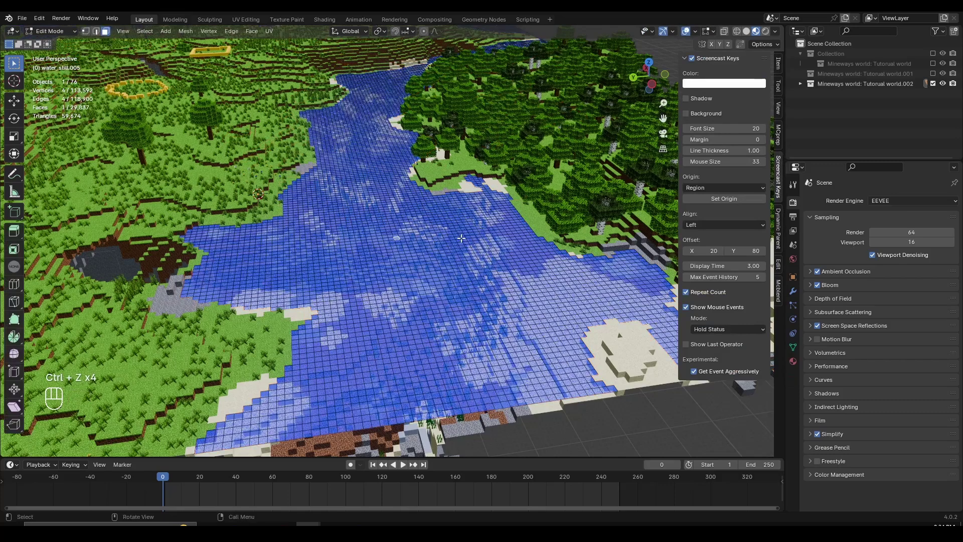
pyautogui.press('a')
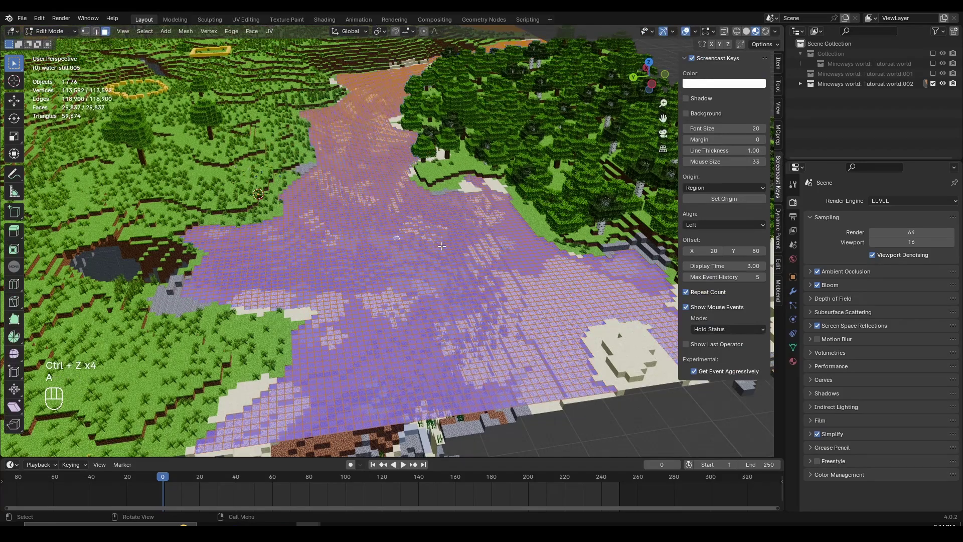
pyautogui.press('m')
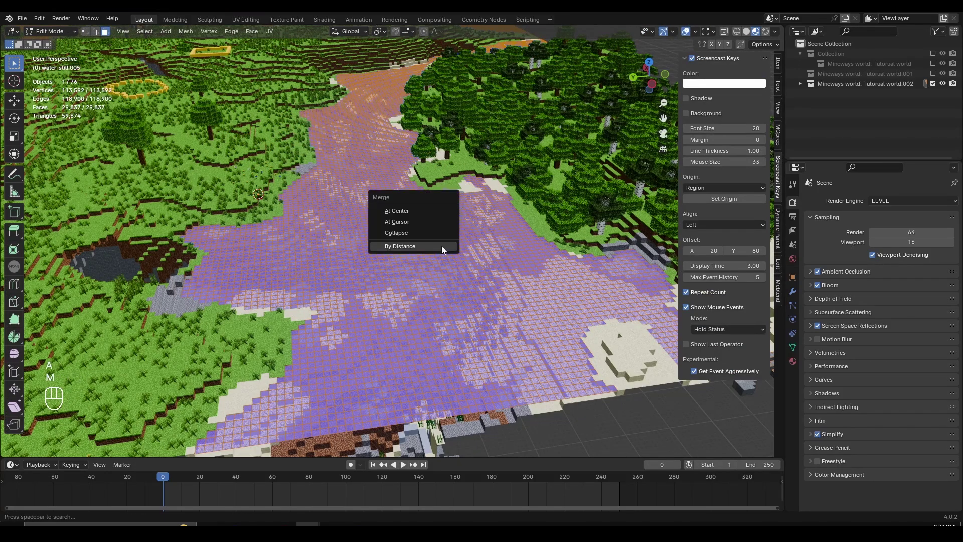
pyautogui.click(441, 246)
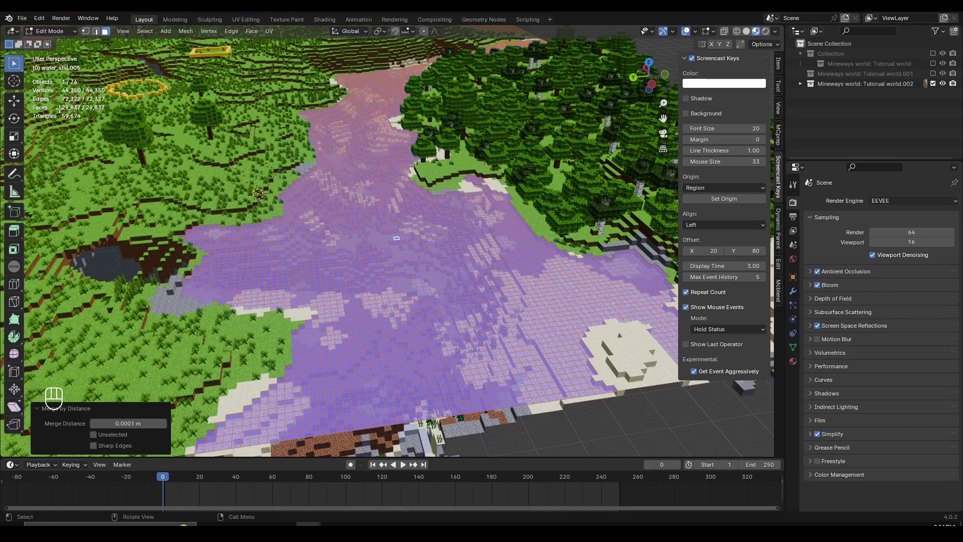
# Toggle Edit Mode and reselect the entire merged water mesh
pyautogui.moveTo(338, 277); pyautogui.dragTo(341, 269, button='middle')
pyautogui.scroll(2, 253, 253)
pyautogui.press('Tab')
pyautogui.press('Tab')
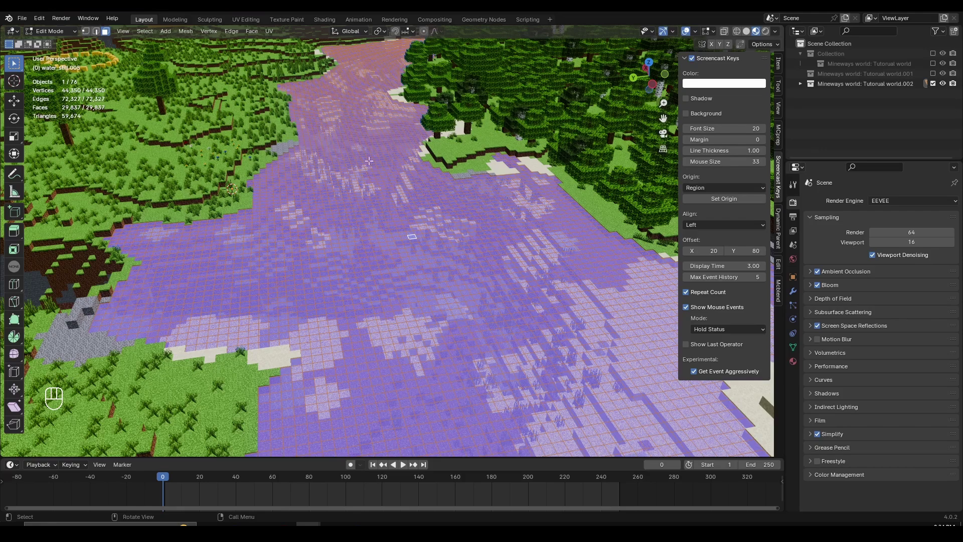
pyautogui.scroll(-3, 332, 256)
pyautogui.hotkey('alt', 'a')
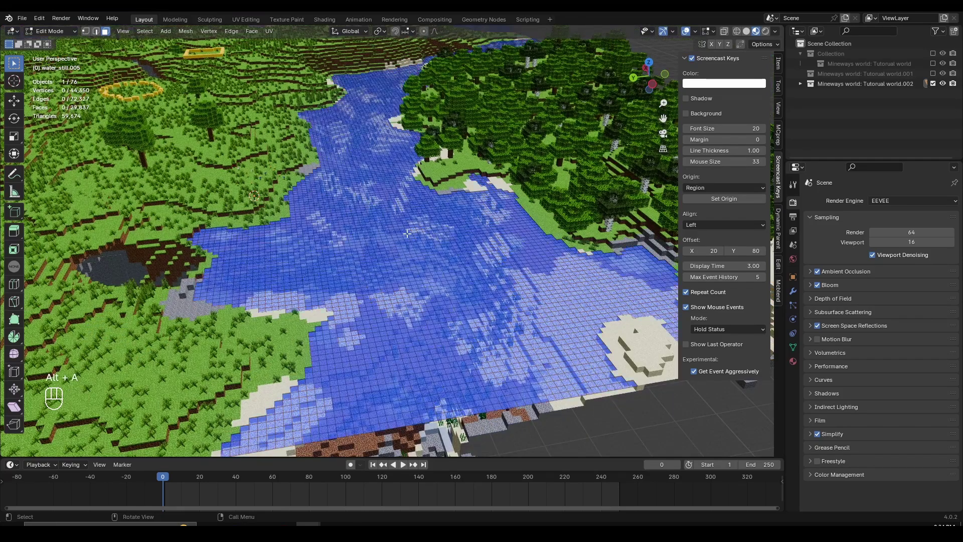
pyautogui.press('a')
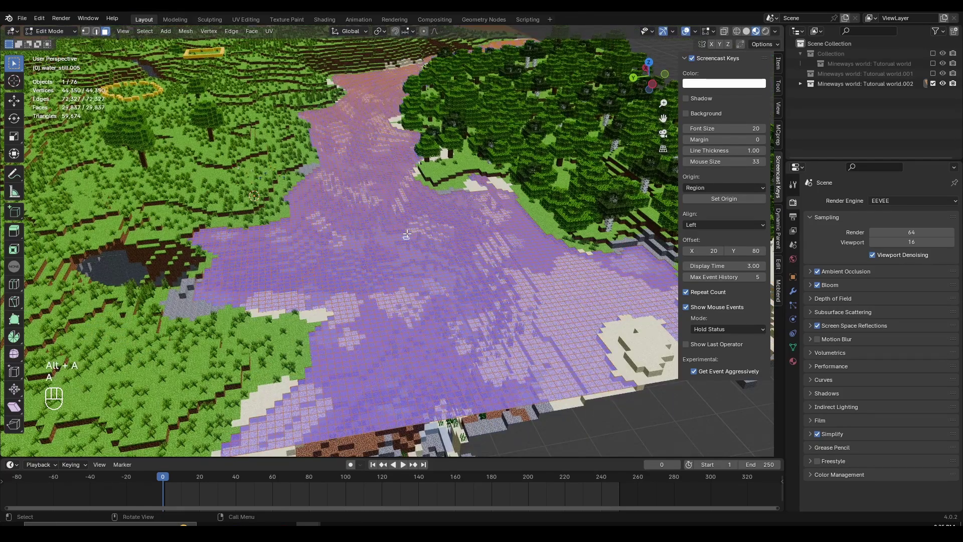
pyautogui.scroll(2, 406, 234)
# Apply Limited Dissolve at 5° max angle, cutting the mesh to 18,537 vertices and 3,864 faces
pyautogui.press('x')
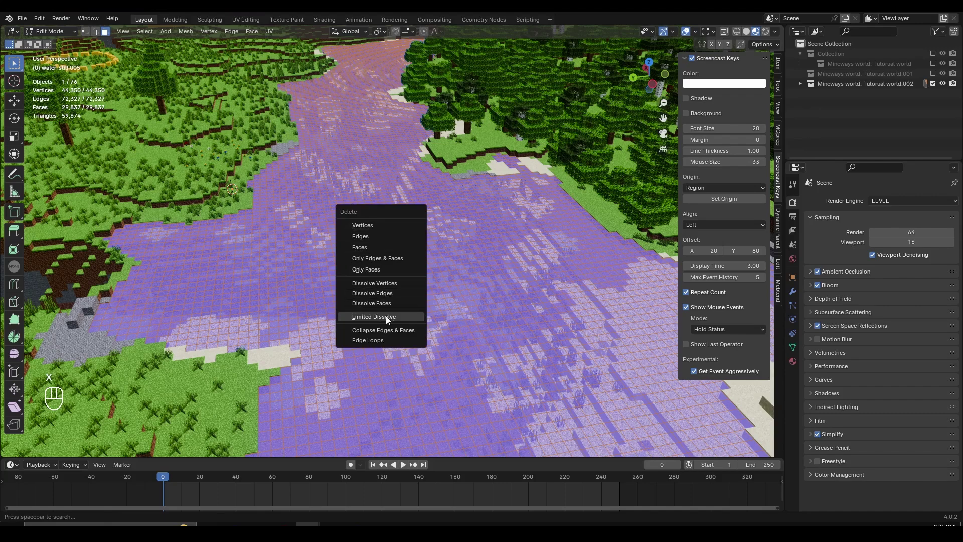
pyautogui.click(394, 317)
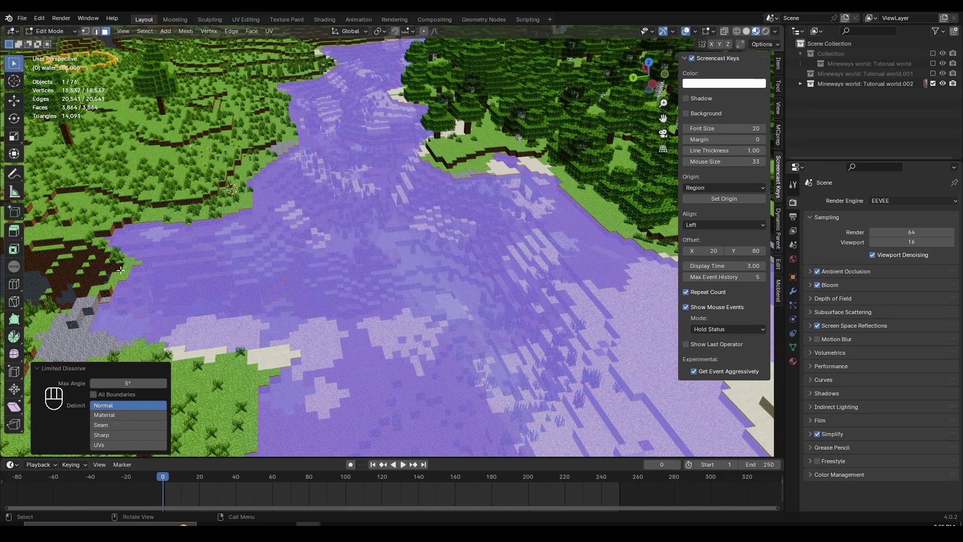
pyautogui.keyDown('shift'); pyautogui.moveTo(314, 174); pyautogui.dragTo(327, 282, button='middle'); pyautogui.keyUp('shift')
pyautogui.press('Tab')
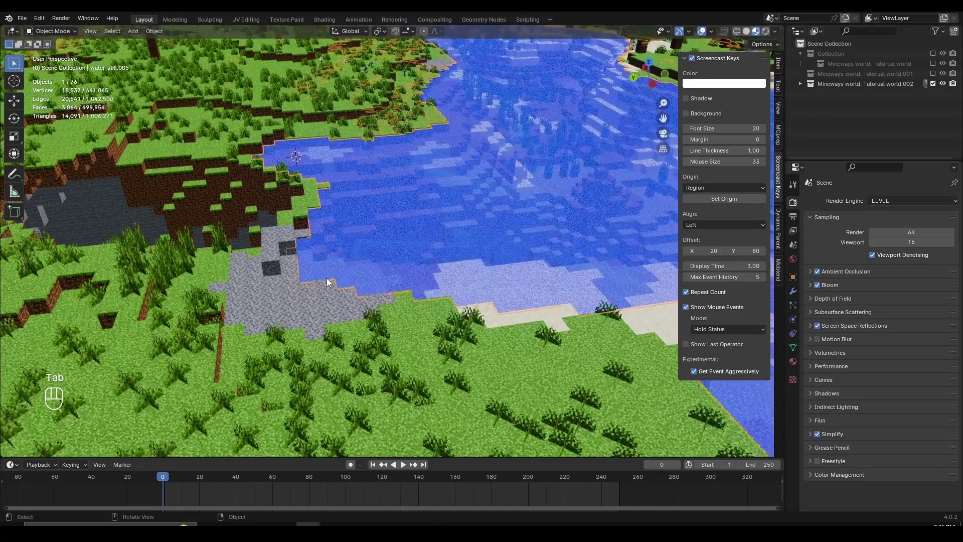
pyautogui.scroll(1, 293, 253)
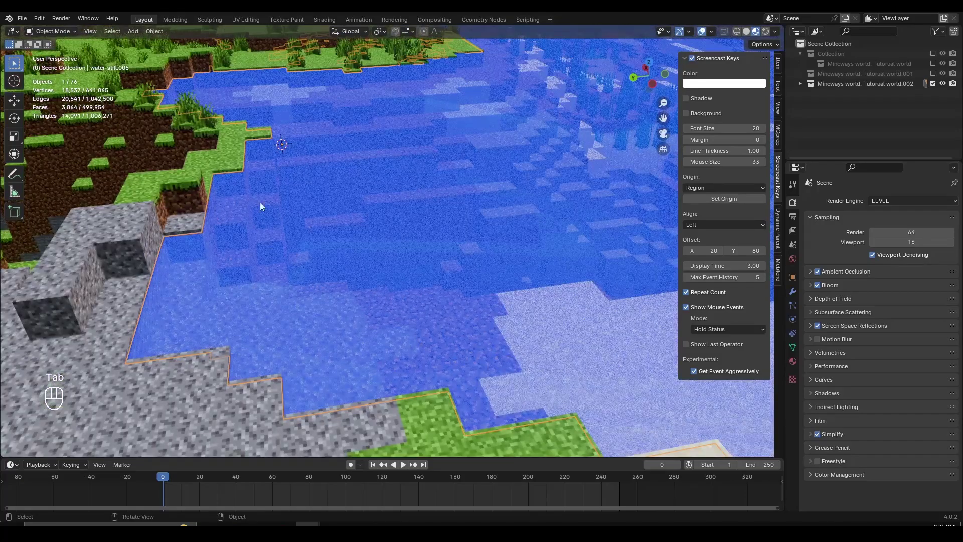
pyautogui.scroll(-1, 308, 256)
pyautogui.keyDown('shift'); pyautogui.moveTo(311, 258); pyautogui.dragTo(366, 258, button='middle'); pyautogui.keyUp('shift')
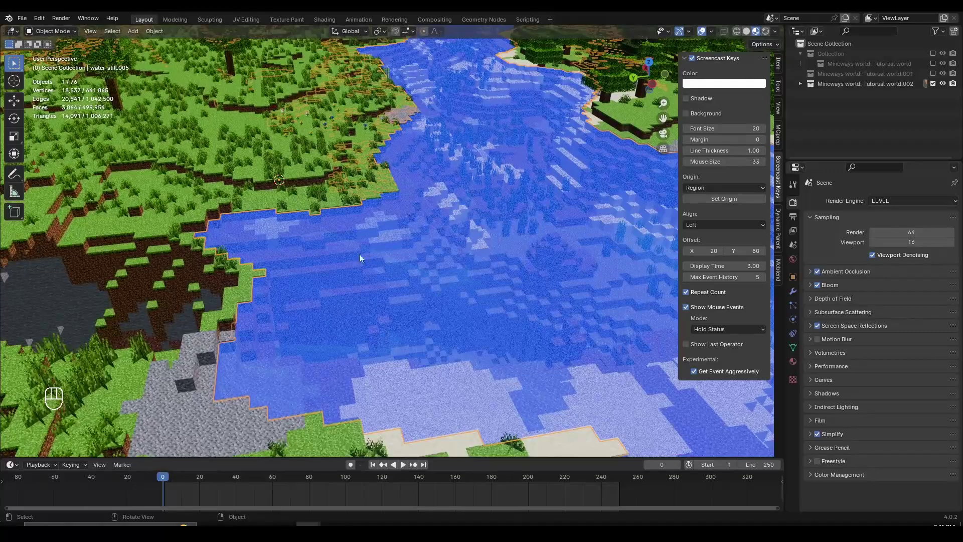
pyautogui.moveTo(384, 217); pyautogui.dragTo(377, 242, button='middle')
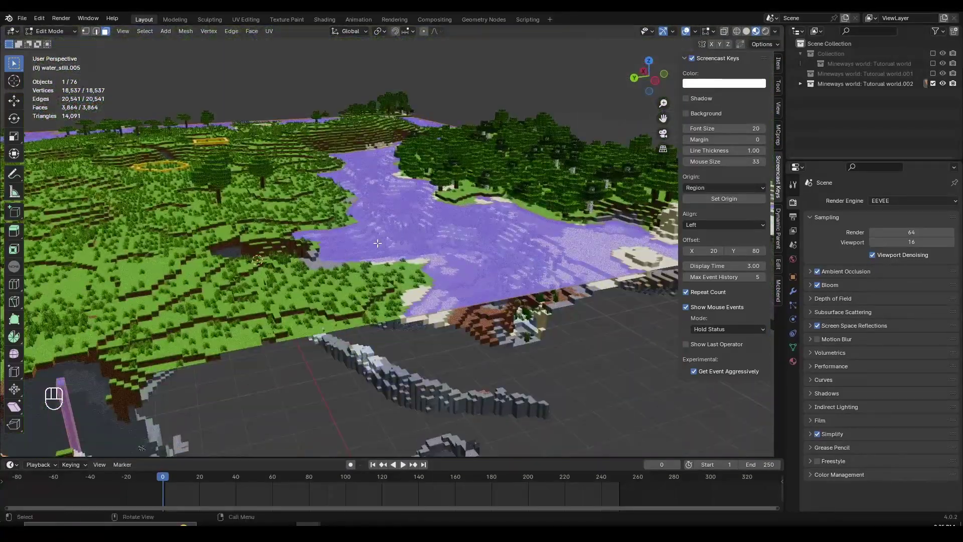
pyautogui.scroll(-2, 377, 243)
pyautogui.moveTo(426, 210); pyautogui.dragTo(402, 259, button='middle')
pyautogui.scroll(2, 391, 249)
pyautogui.press('Tab')
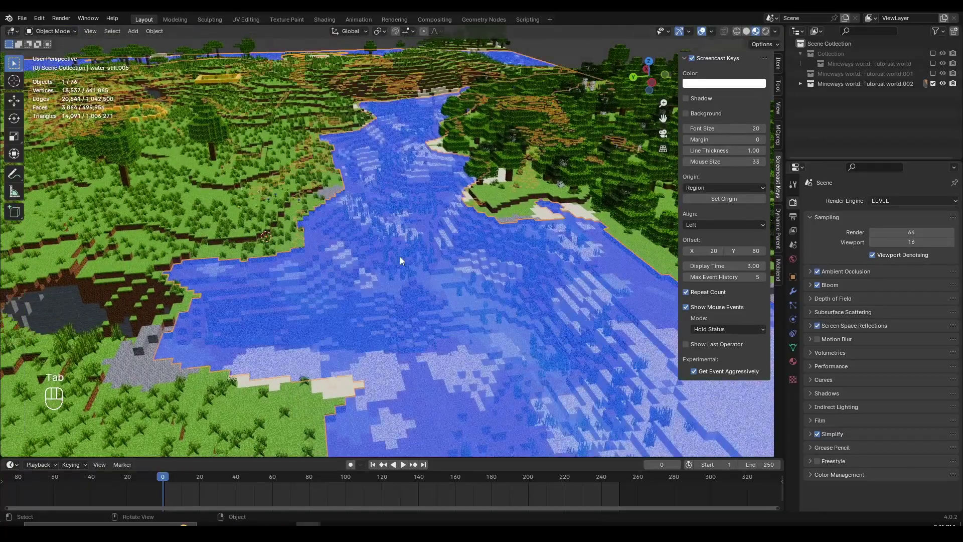
pyautogui.scroll(2, 399, 288)
pyautogui.press('g')
pyautogui.rightClick(411, 271)
pyautogui.scroll(-3, 410, 272)
pyautogui.press('g')
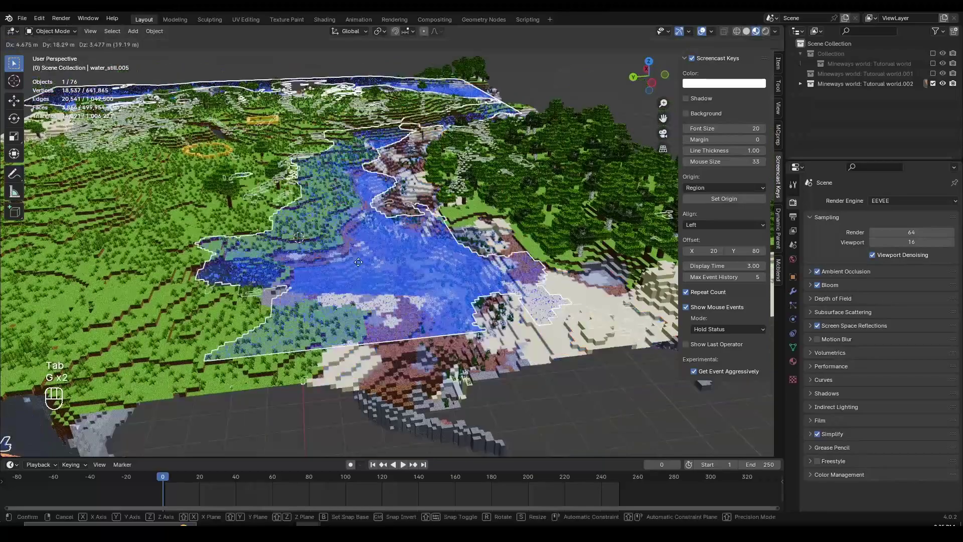
pyautogui.rightClick(404, 254)
pyautogui.scroll(3, 403, 259)
pyautogui.press('Tab')
pyautogui.keyDown('shift'); pyautogui.moveTo(400, 264); pyautogui.dragTo(369, 200, button='middle'); pyautogui.keyUp('shift')
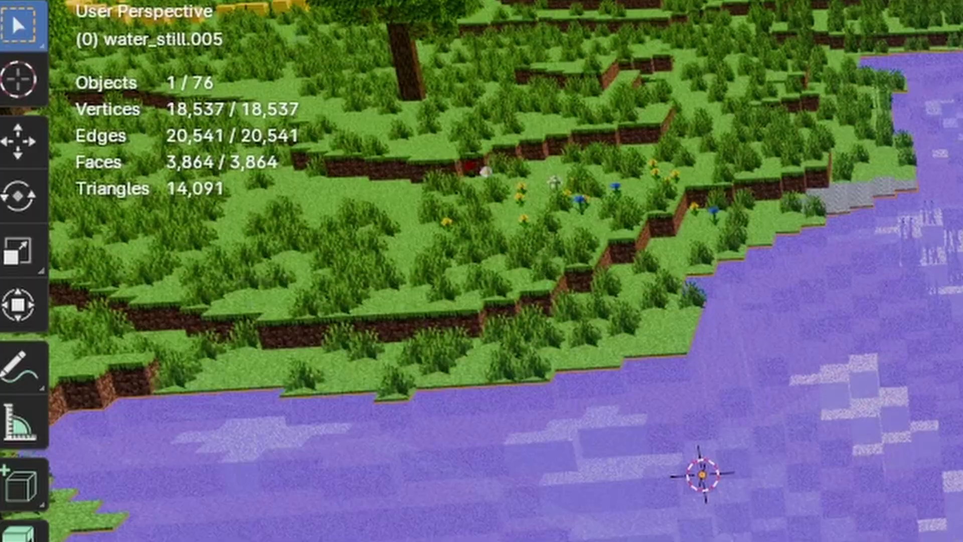
pyautogui.scroll(-3, 481, 270)
pyautogui.press('Tab')
pyautogui.press('g')
pyautogui.rightClick(371, 245)
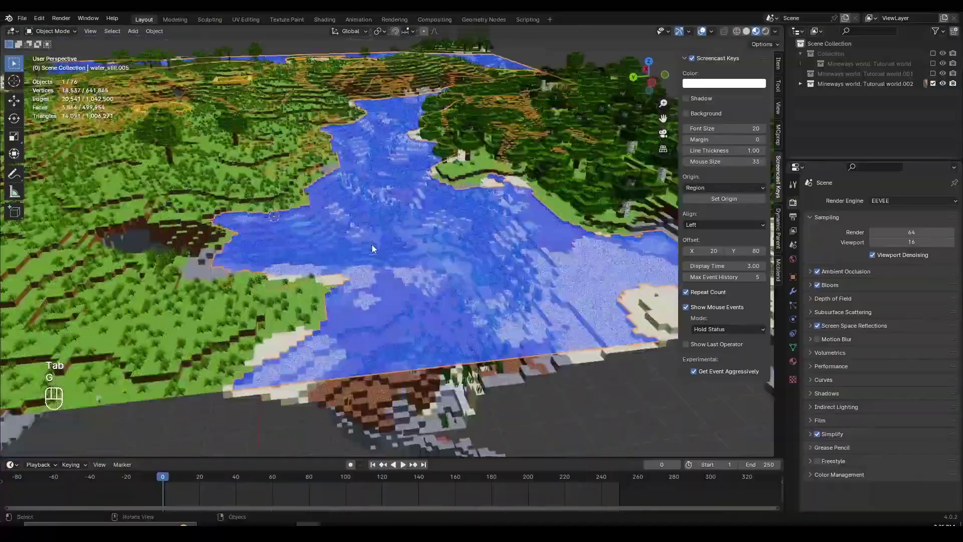
pyautogui.moveTo(371, 244)
pyautogui.mouseDown(button='middle')
pyautogui.moveTo(382, 193)
pyautogui.moveTo(447, 250)
pyautogui.moveTo(377, 198)
pyautogui.moveTo(393, 205)
pyautogui.moveTo(385, 227)
pyautogui.moveTo(411, 239)
pyautogui.moveTo(419, 230)
pyautogui.moveTo(382, 231)
pyautogui.mouseUp(button='middle')
pyautogui.press('g')
pyautogui.rightClick(407, 218)
pyautogui.scroll(2, 407, 213)
pyautogui.scroll(2, 419, 230)
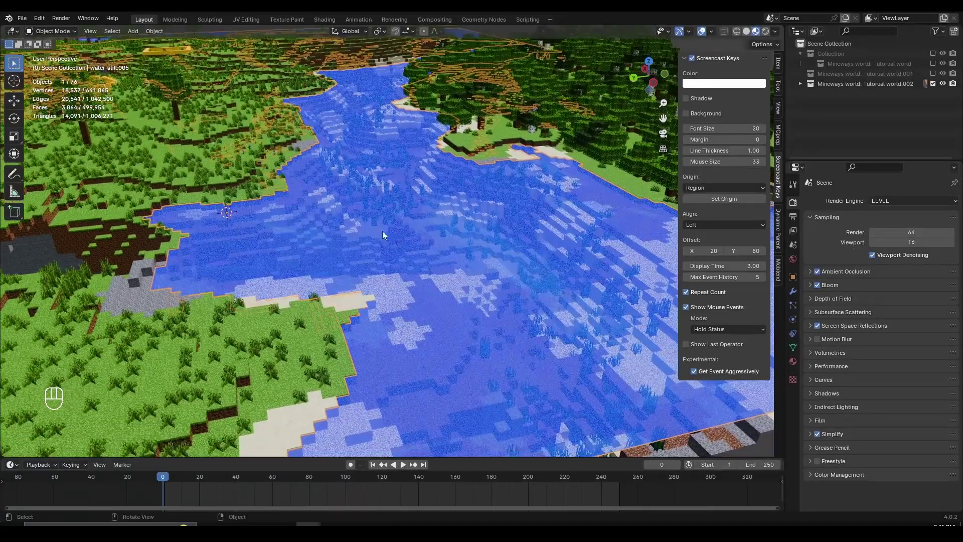
# Open the Shading workspace and enlarge the Shader Editor to frame the water_still.002 node tree
pyautogui.click(323, 21)
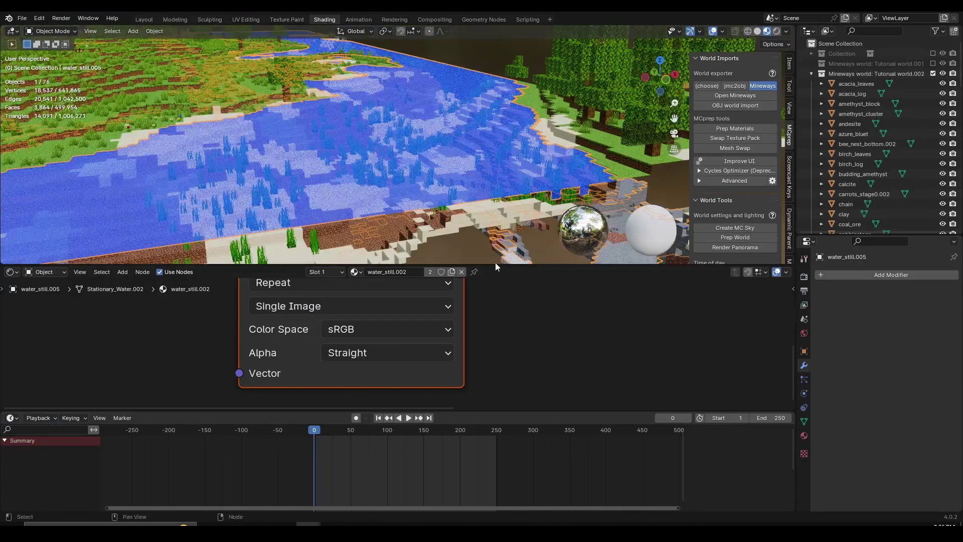
pyautogui.moveTo(493, 265); pyautogui.dragTo(492, 191)
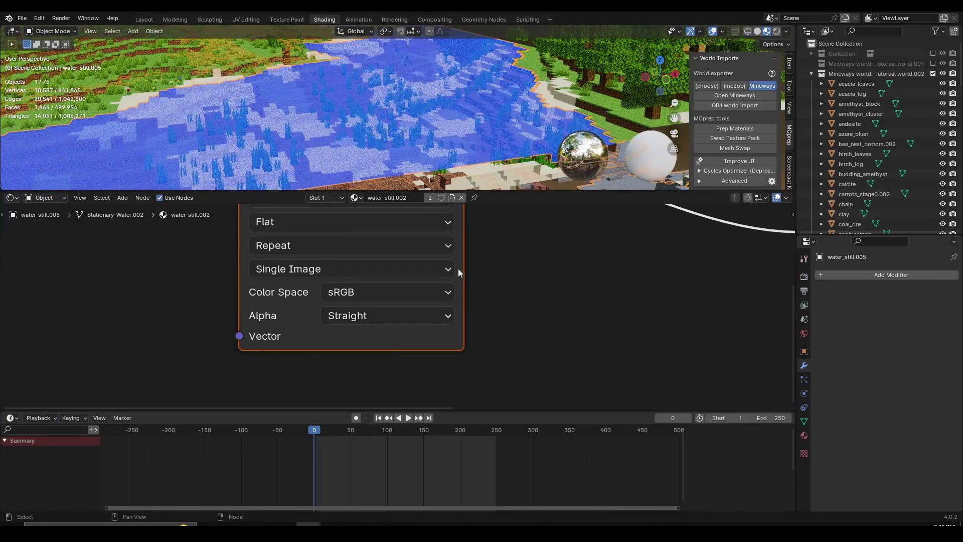
pyautogui.scroll(-5, 458, 269)
pyautogui.moveTo(470, 282); pyautogui.dragTo(381, 307, button='middle')
pyautogui.scroll(1, 381, 307)
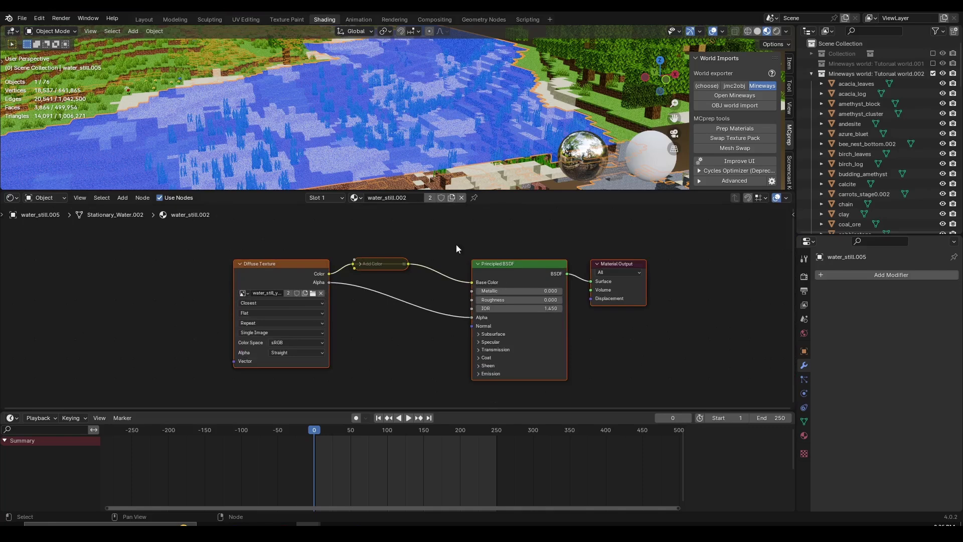
pyautogui.scroll(1, 210, 271)
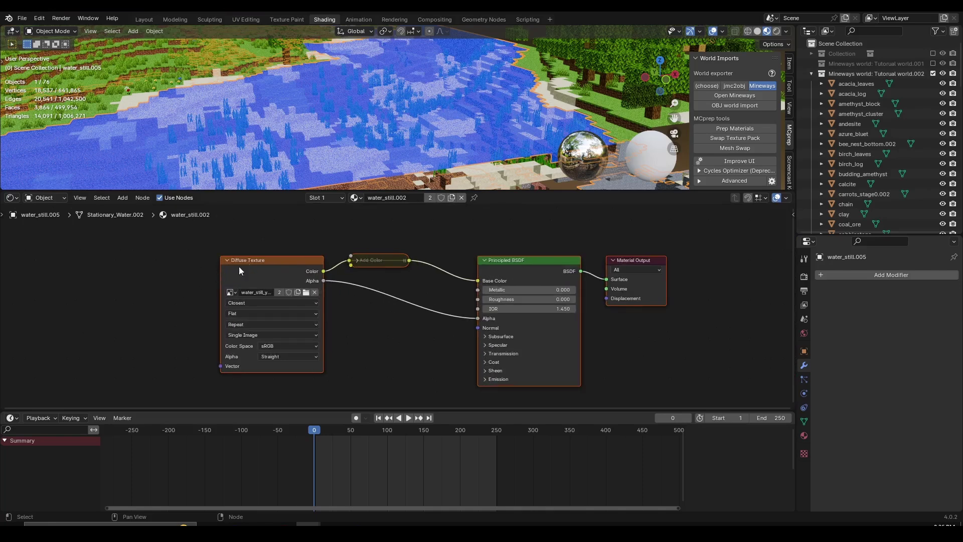
# Nudge Add Color, Principled BSDF and Material Output, then box-select Diffuse Texture and Add Color
pyautogui.click(291, 267)
pyautogui.moveTo(371, 259); pyautogui.dragTo(372, 259)
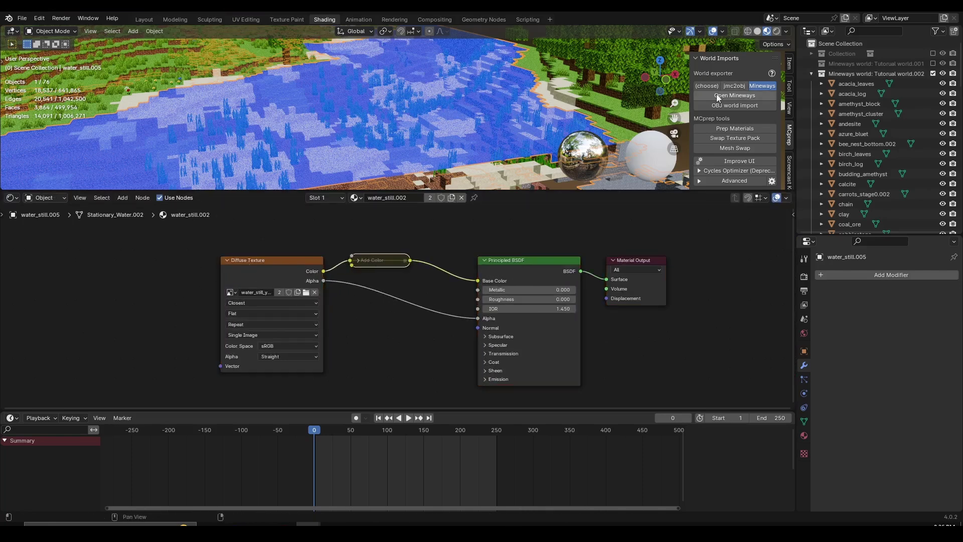
pyautogui.scroll(-6, 748, 137)
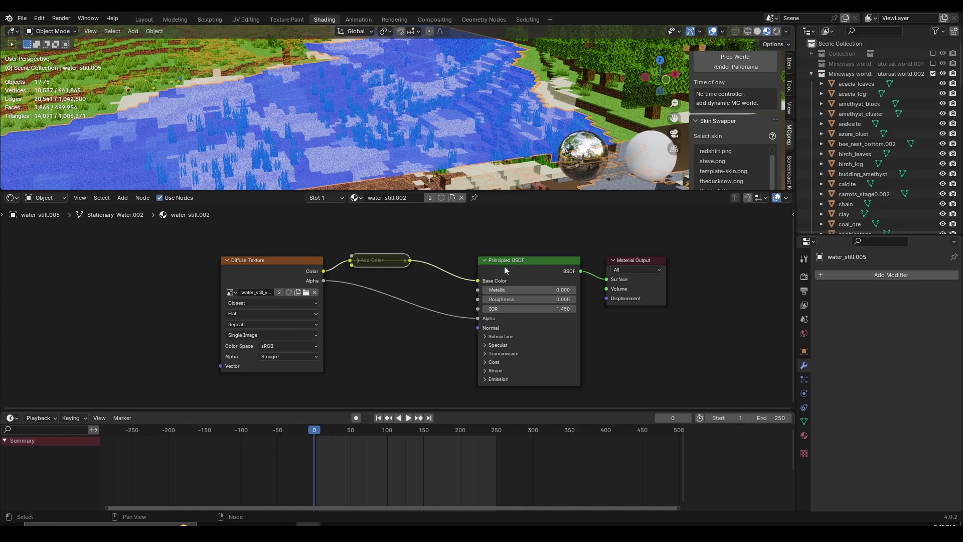
pyautogui.moveTo(524, 264); pyautogui.dragTo(522, 262)
pyautogui.moveTo(636, 260); pyautogui.dragTo(643, 261)
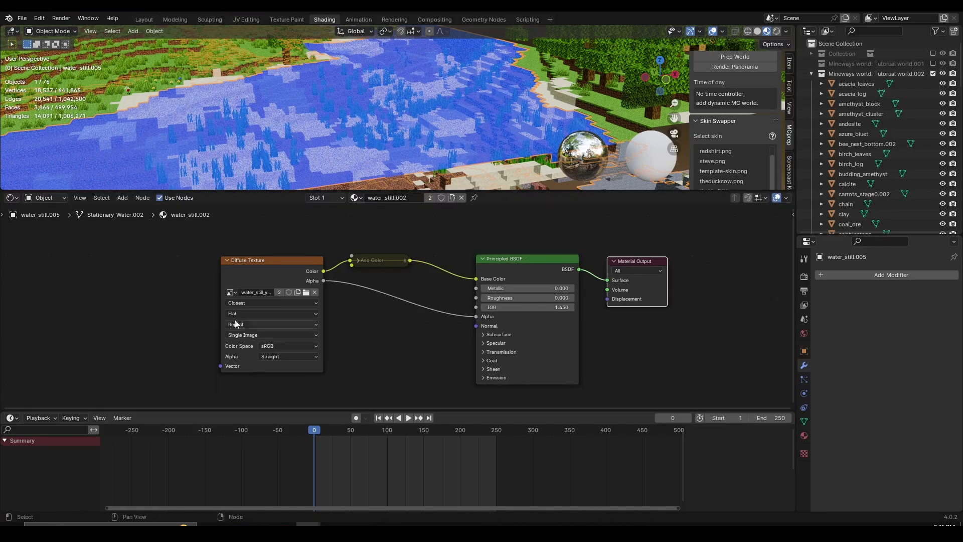
pyautogui.moveTo(129, 231); pyautogui.dragTo(407, 382)
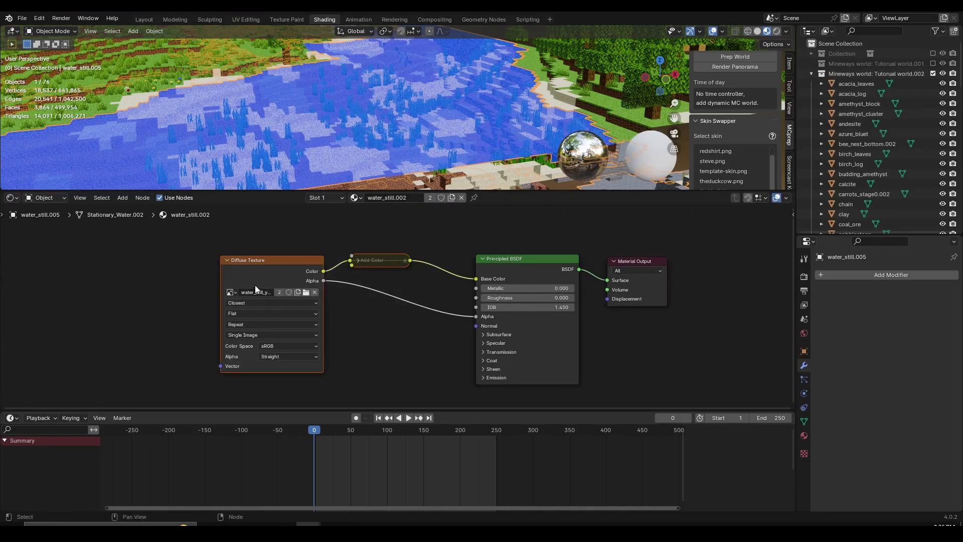
# Delete Diffuse Texture and Add Color, leaving a white Principled BSDF feeding Material Output
pyautogui.press('Delete')
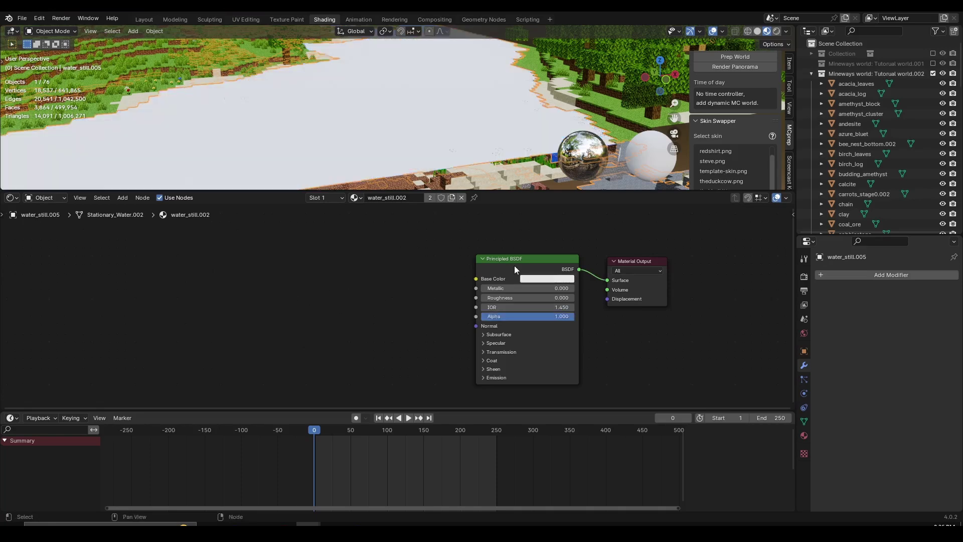
pyautogui.moveTo(514, 270); pyautogui.dragTo(465, 264)
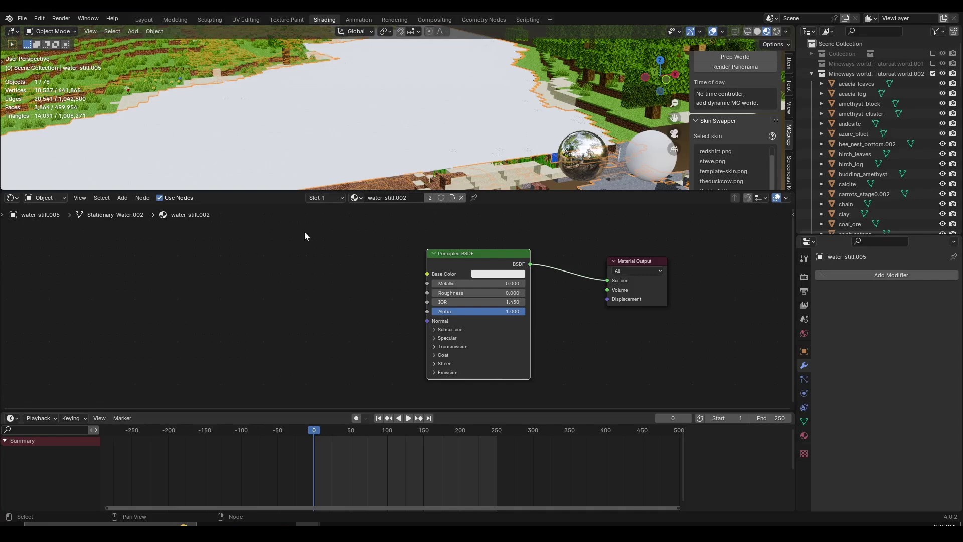
pyautogui.moveTo(346, 115)
pyautogui.mouseDown(button='middle')
pyautogui.moveTo(353, 96)
pyautogui.moveTo(384, 110)
pyautogui.moveTo(386, 128)
pyautogui.moveTo(364, 104)
pyautogui.moveTo(422, 131)
pyautogui.moveTo(408, 109)
pyautogui.moveTo(333, 111)
pyautogui.mouseUp(button='middle')
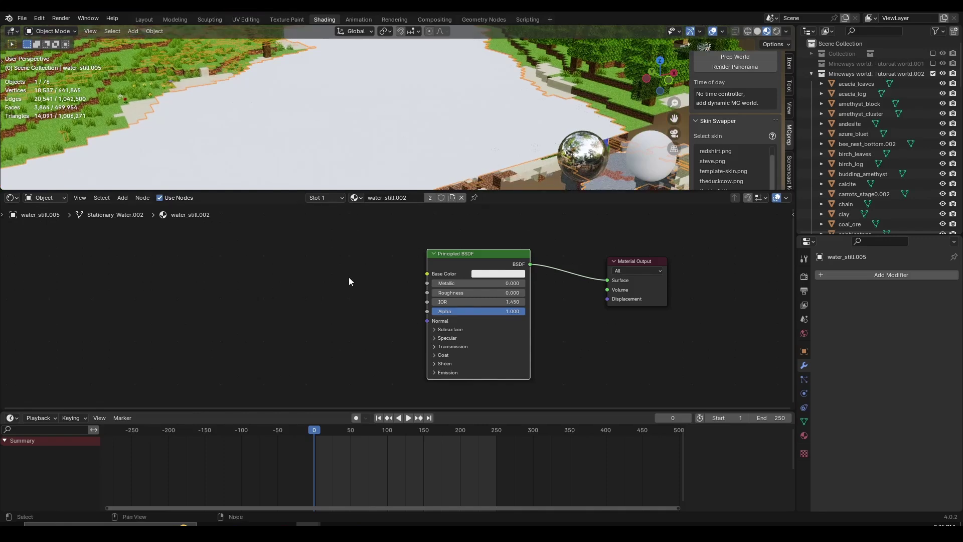
pyautogui.hotkey('ctrl', 't')
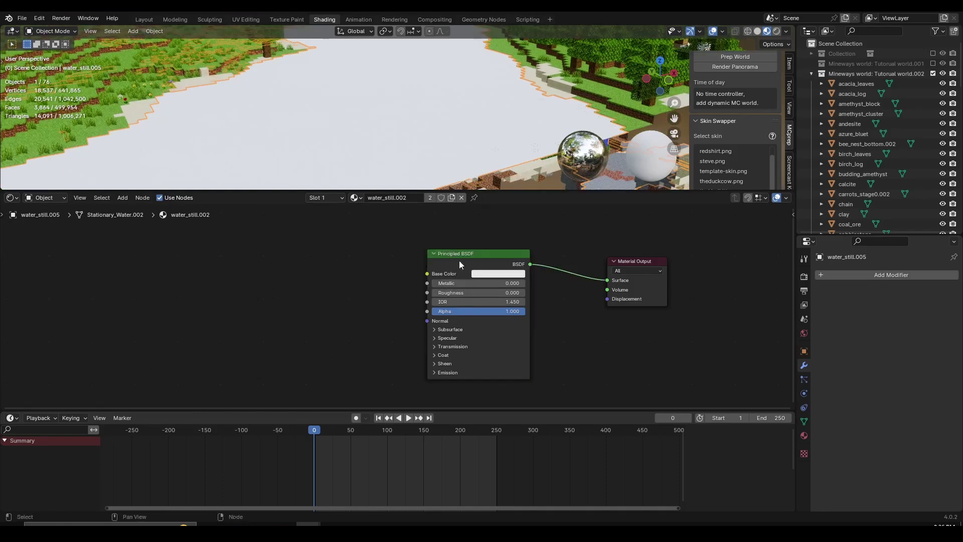
pyautogui.moveTo(459, 261)
pyautogui.mouseDown()
pyautogui.moveTo(433, 257)
pyautogui.moveTo(443, 256)
pyautogui.mouseUp()
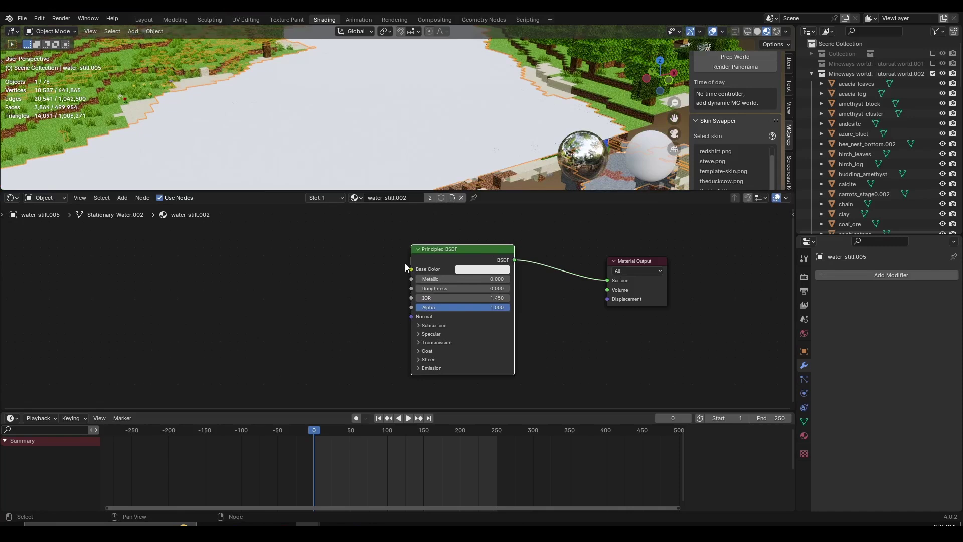
# Add a Texture Coordinate, Mapping and Image Texture chain with Ctrl+T and verify Node Wrangler is enabled
pyautogui.hotkey('ctrl', 't')
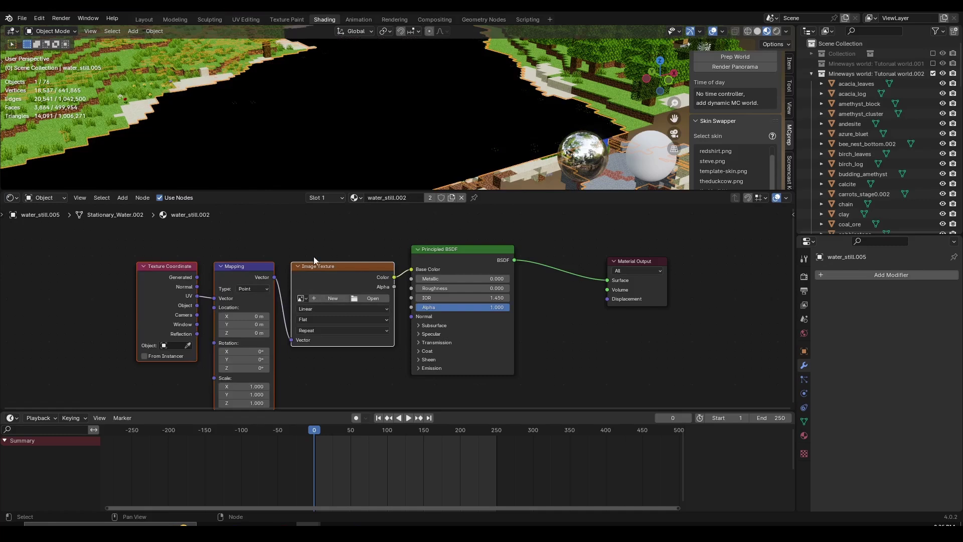
pyautogui.click(48, 19)
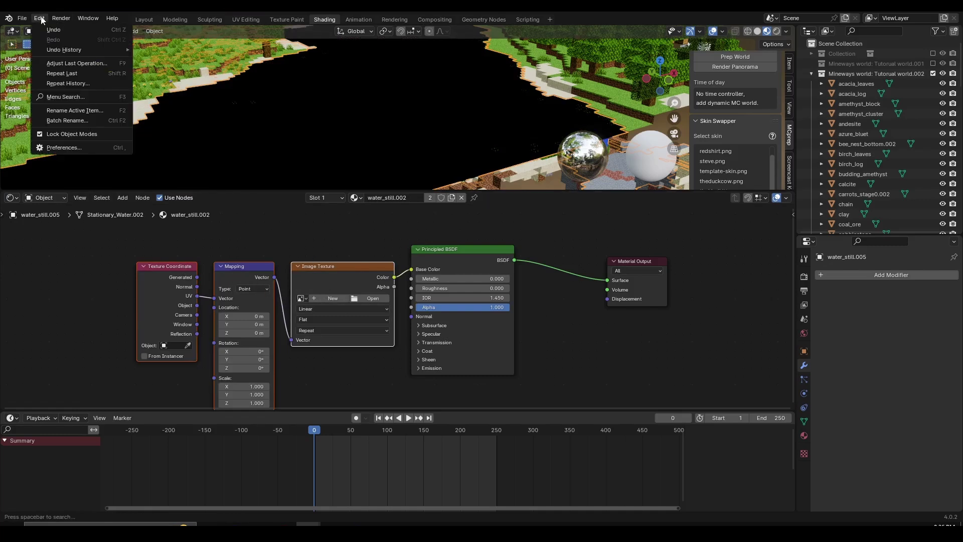
pyautogui.click(70, 136)
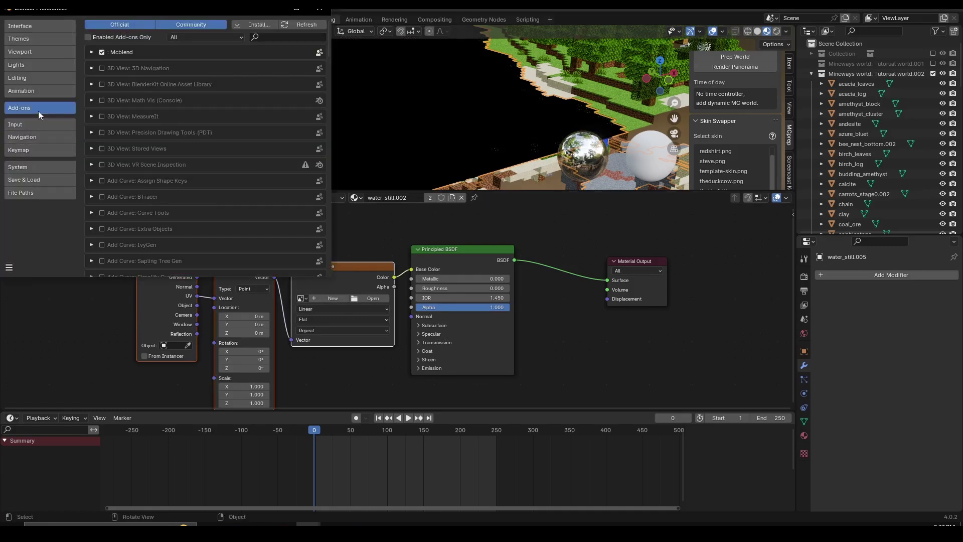
pyautogui.click(279, 38)
pyautogui.write('node w')
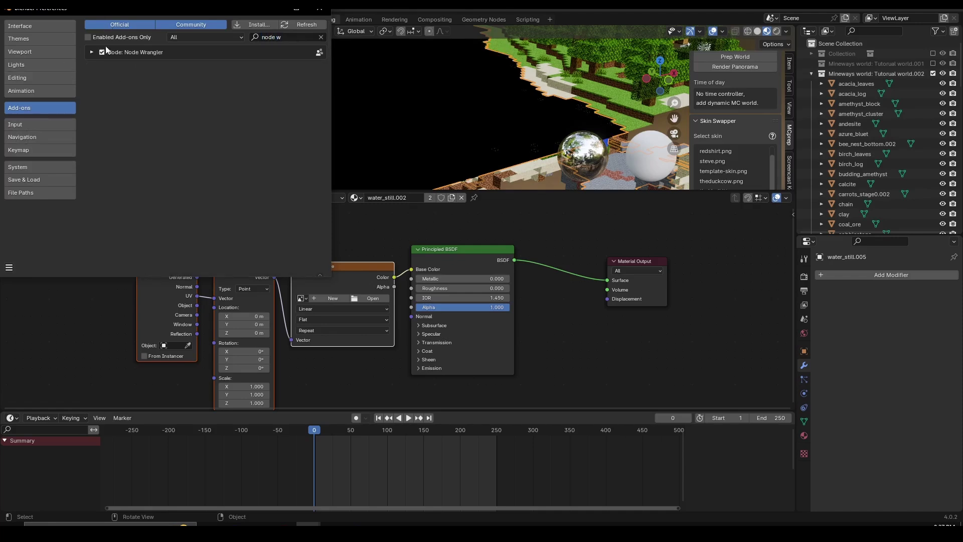
pyautogui.click(319, 10)
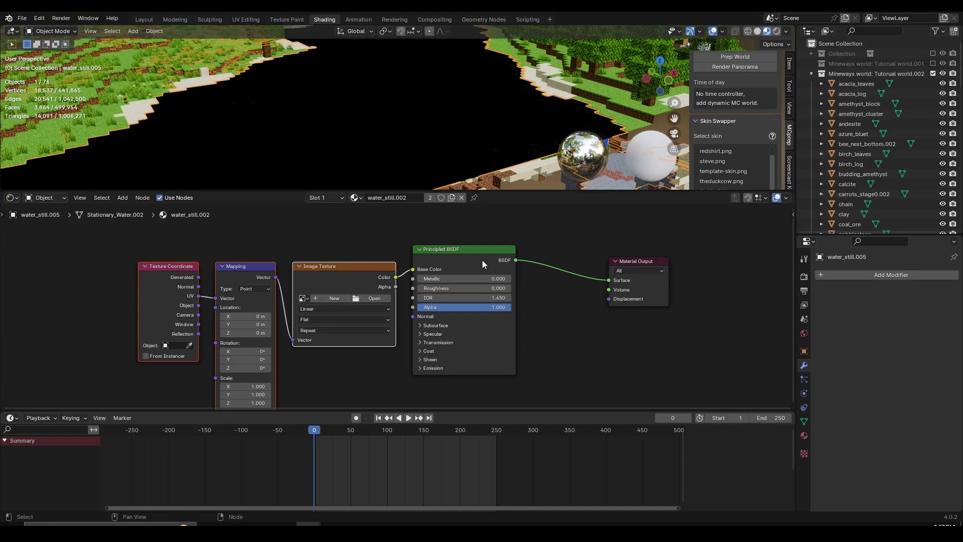
# Move Principled BSDF aside and delete the Image Texture node
pyautogui.scroll(2, 482, 259)
pyautogui.moveTo(467, 245); pyautogui.dragTo(492, 250)
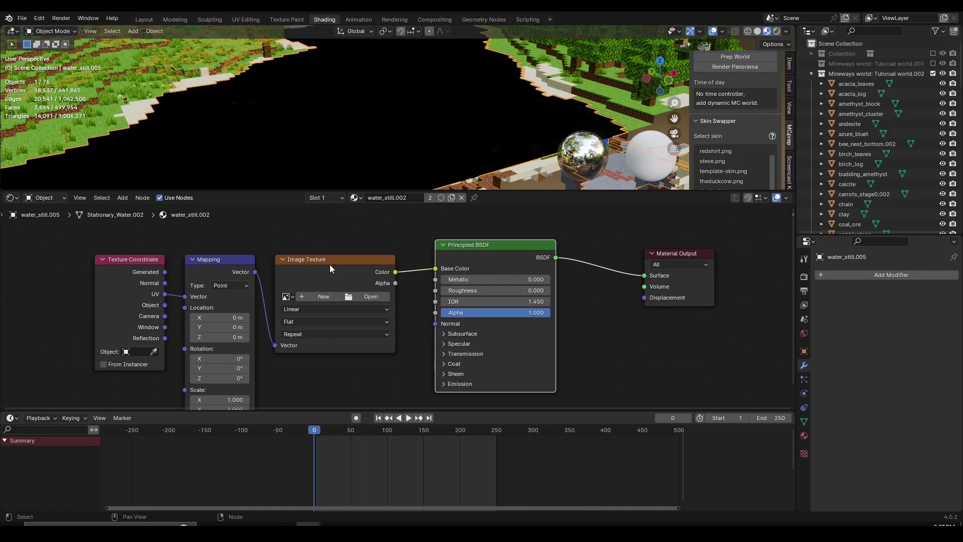
pyautogui.moveTo(329, 264); pyautogui.dragTo(462, 89)
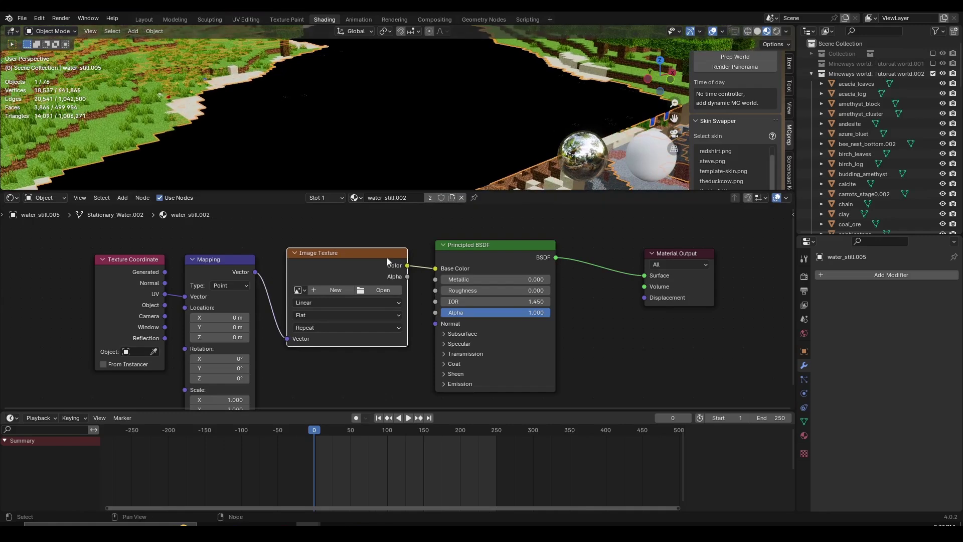
pyautogui.press('x')
# Move Texture Coordinate left and connect its Object output to Mapping's Vector input
pyautogui.moveTo(307, 309); pyautogui.dragTo(420, 284, button='middle')
pyautogui.scroll(1, 420, 285)
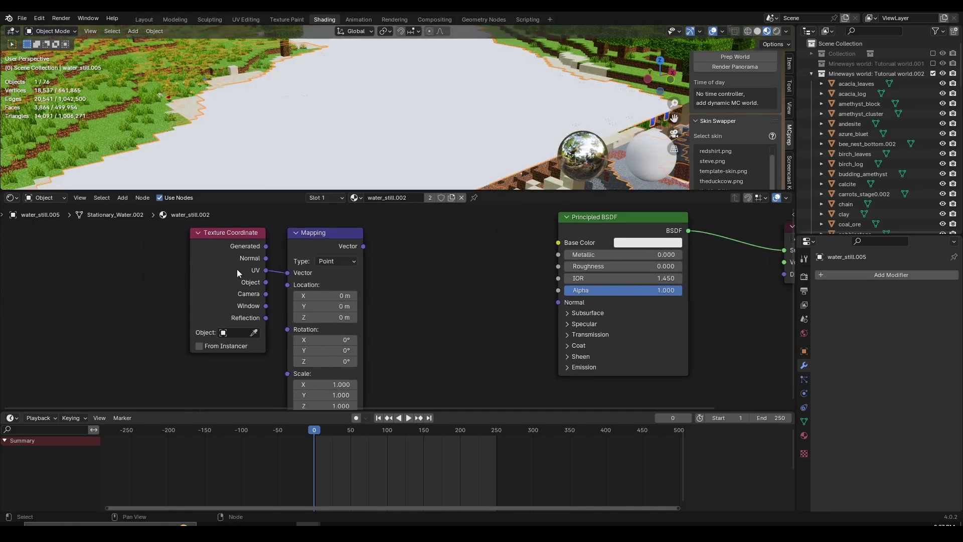
pyautogui.moveTo(213, 247); pyautogui.dragTo(182, 250)
pyautogui.click(150, 254)
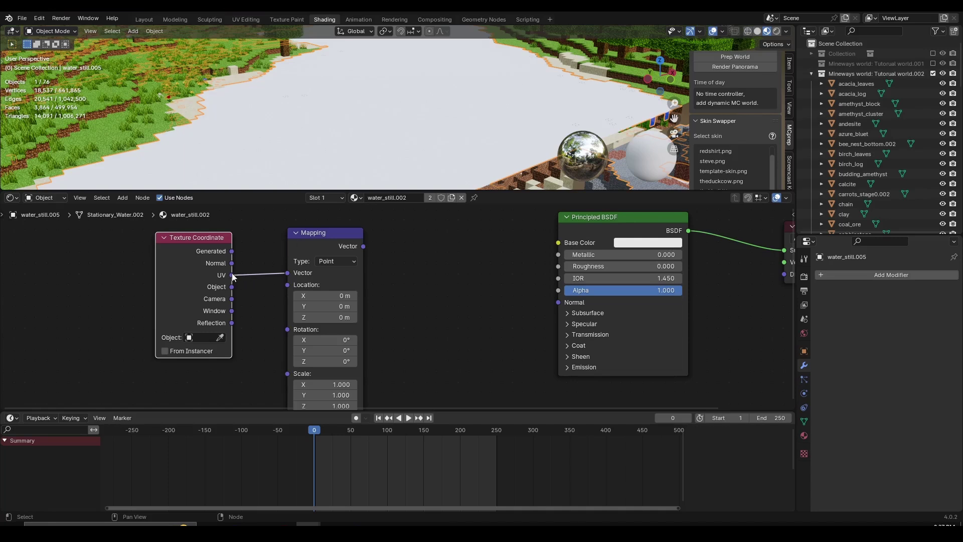
pyautogui.moveTo(233, 286); pyautogui.dragTo(286, 274)
# Toggle Edit Mode on the water, orbit the river, and reposition the Mapping node
pyautogui.press('Tab')
pyautogui.moveTo(275, 71); pyautogui.dragTo(414, 93, button='middle')
pyautogui.press('Tab')
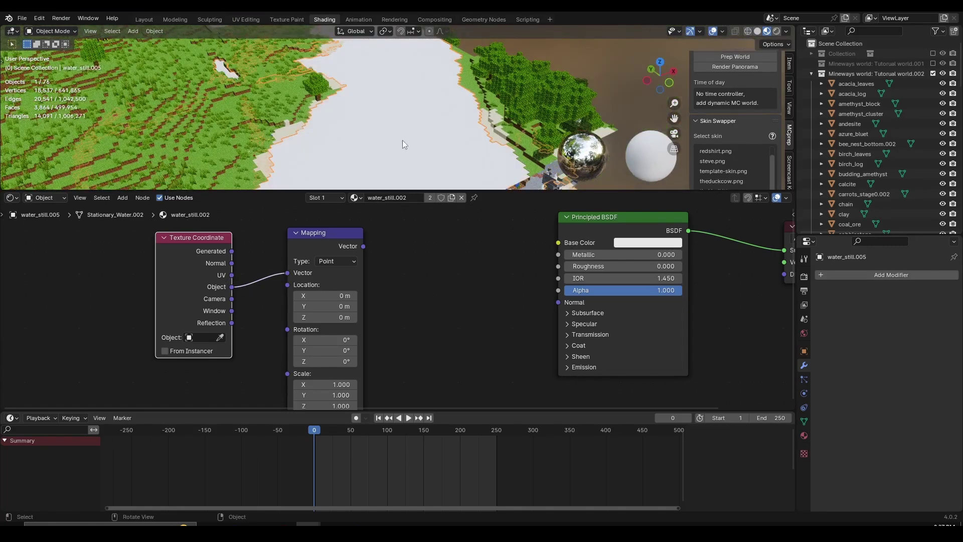
pyautogui.moveTo(402, 140); pyautogui.dragTo(400, 129, button='middle')
pyautogui.scroll(1, 236, 285)
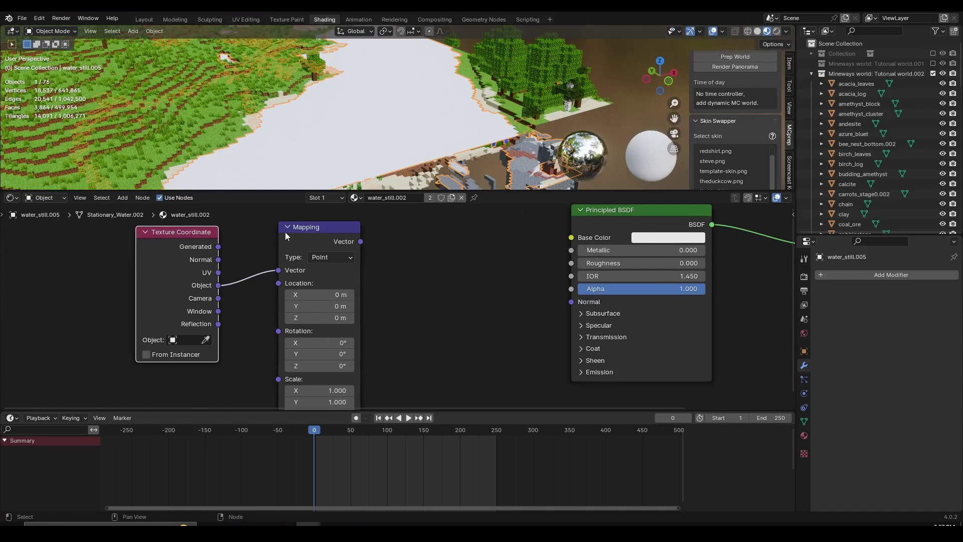
pyautogui.moveTo(290, 242); pyautogui.dragTo(279, 247)
pyautogui.moveTo(396, 273); pyautogui.dragTo(380, 292, button='middle')
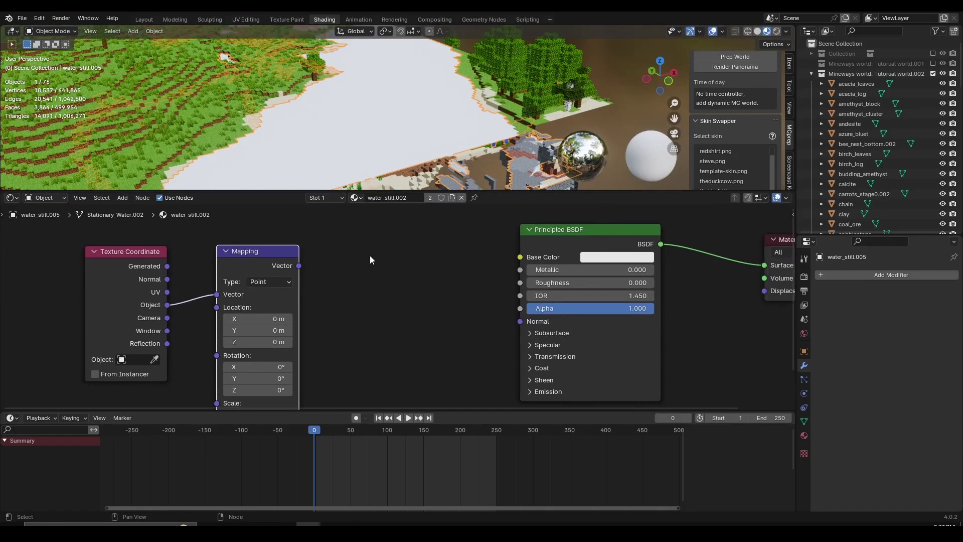
# Add a Noise Texture node by searching 'noise' and place it right of the Mapping node
pyautogui.hotkey('shift', 'a')
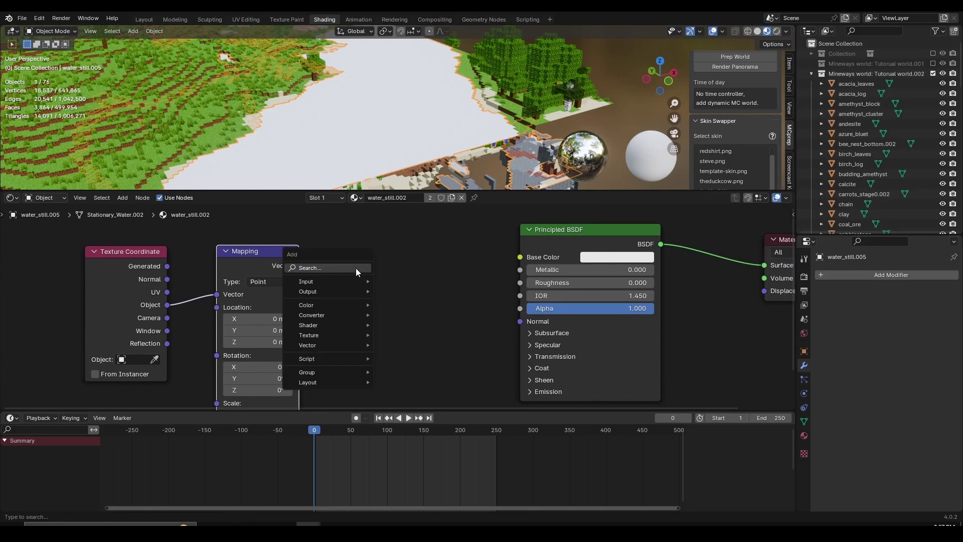
pyautogui.click(356, 267)
pyautogui.write('noise')
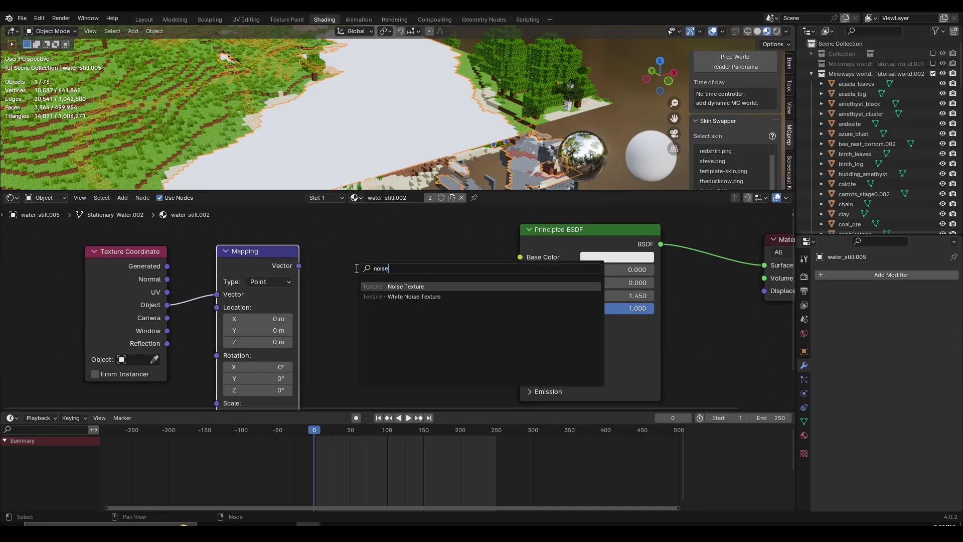
pyautogui.press('Return')
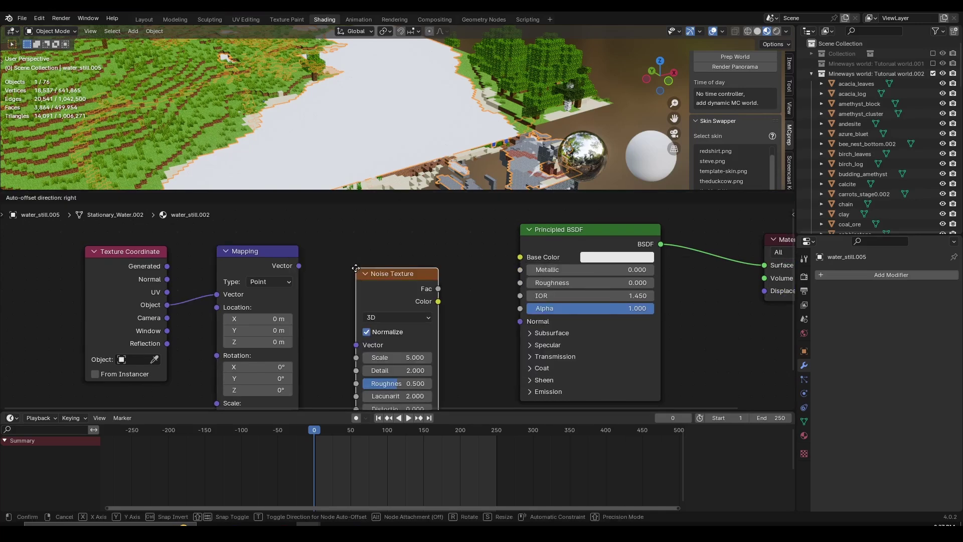
pyautogui.moveTo(356, 268); pyautogui.dragTo(350, 243)
pyautogui.click(350, 242)
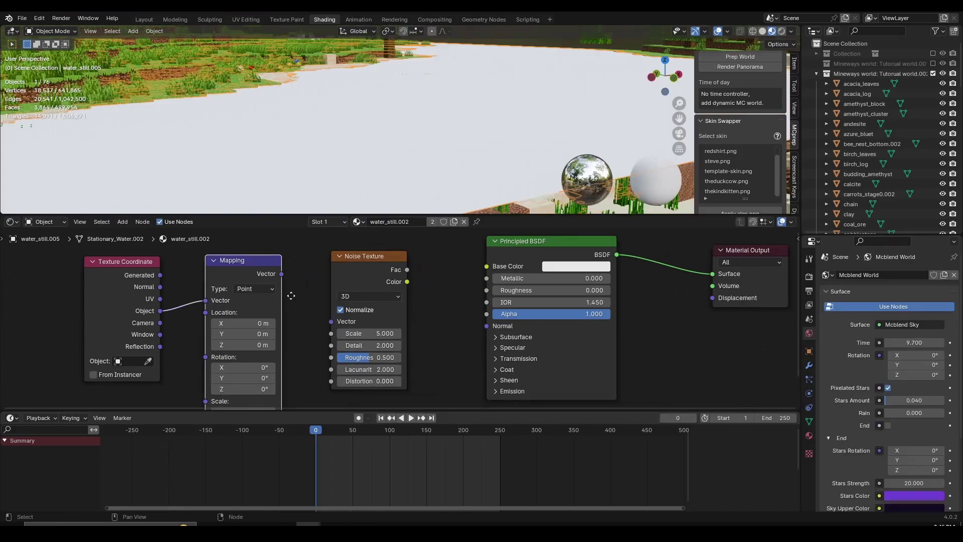
# Connect the Mapping node's Vector output to the Noise Texture's Vector input
pyautogui.moveTo(282, 273); pyautogui.dragTo(294, 281)
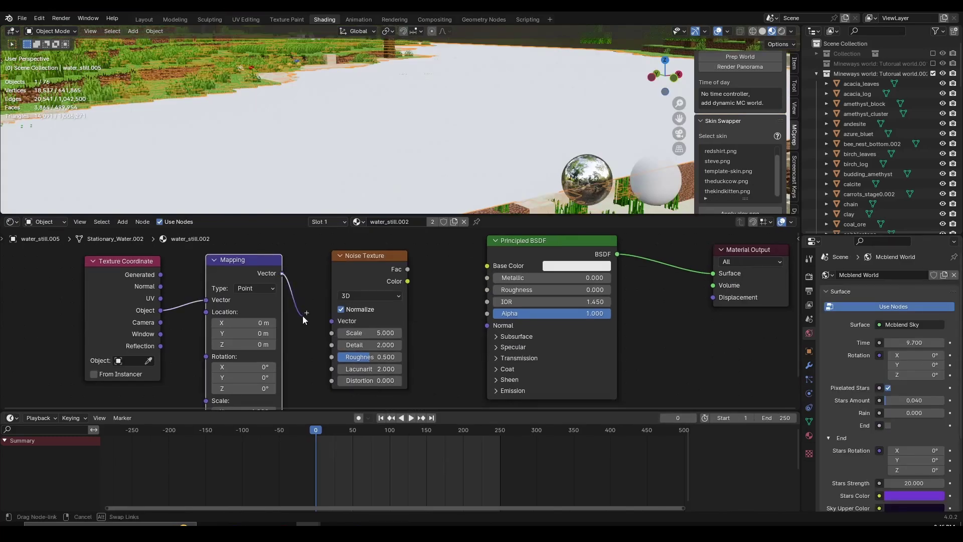
pyautogui.moveTo(303, 317); pyautogui.dragTo(331, 323)
pyautogui.click(365, 269)
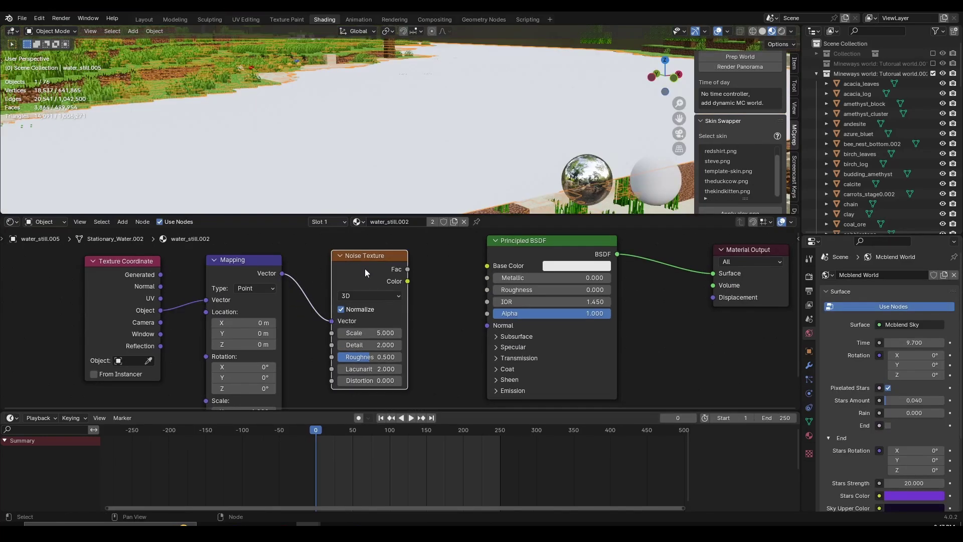
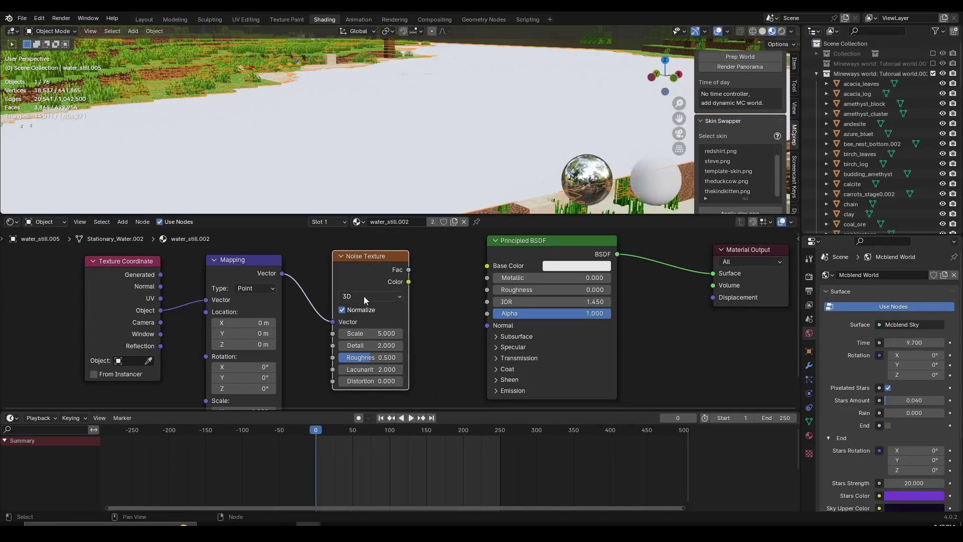
# Switch the Noise Texture to 4D, move the Principled BSDF right, and pull a link from Noise Color
pyautogui.click(362, 294)
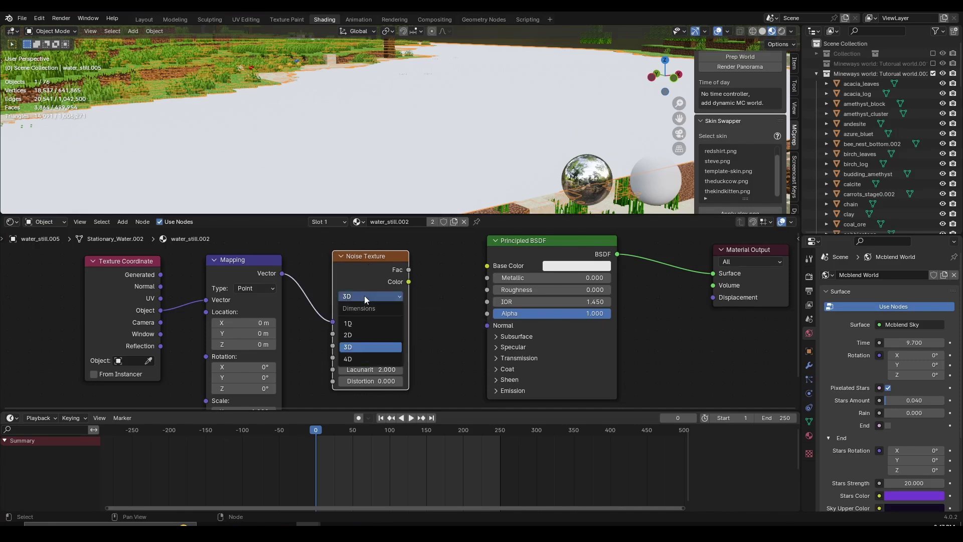
pyautogui.click(365, 357)
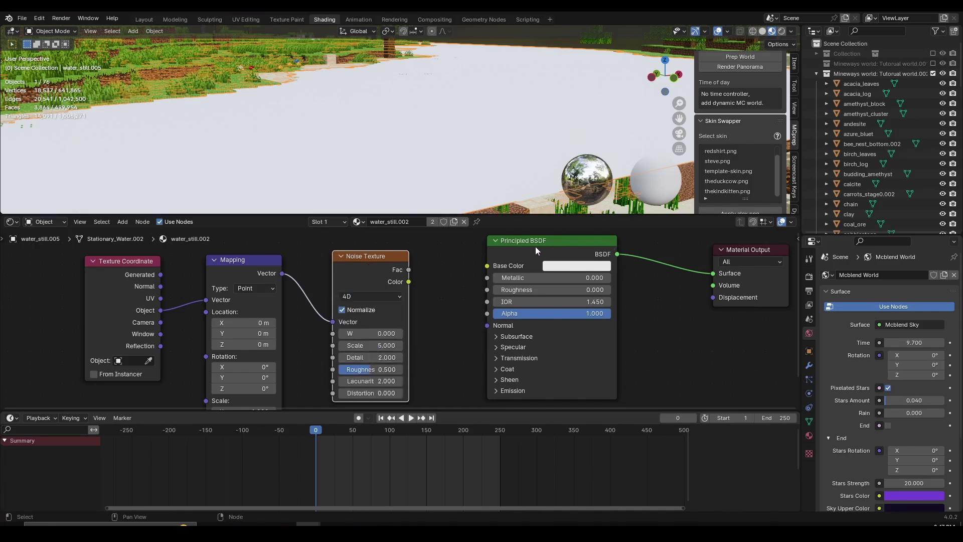
pyautogui.moveTo(535, 245); pyautogui.dragTo(575, 249)
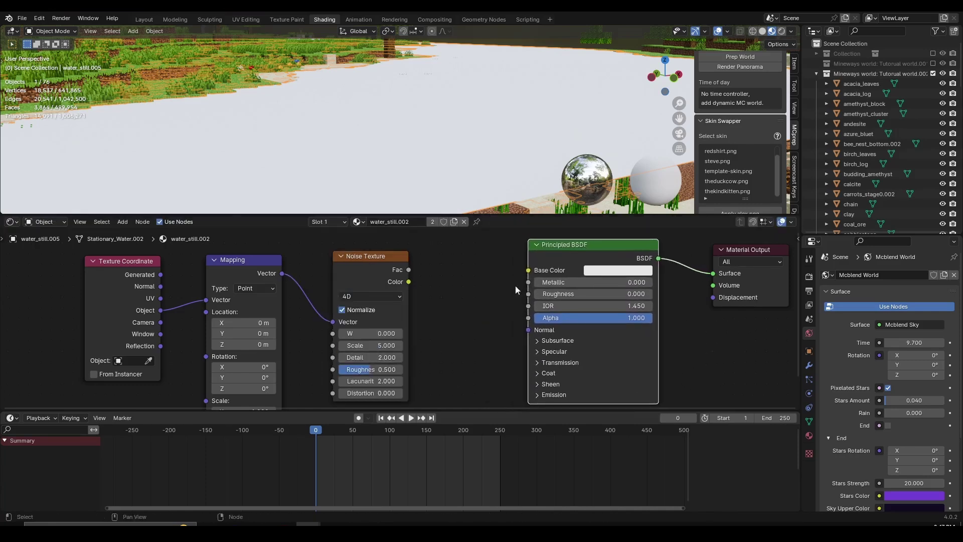
pyautogui.moveTo(426, 310); pyautogui.dragTo(341, 298, button='middle')
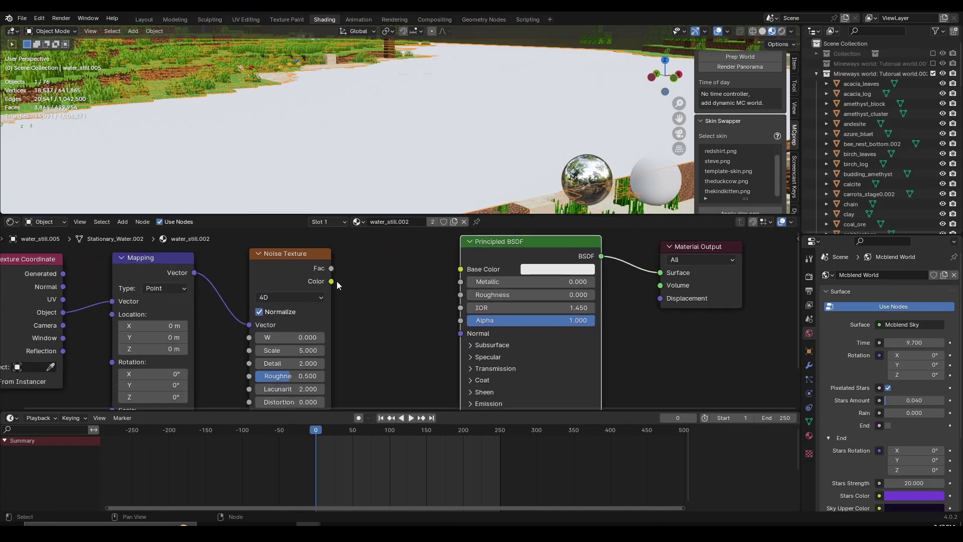
pyautogui.moveTo(332, 280); pyautogui.dragTo(456, 343)
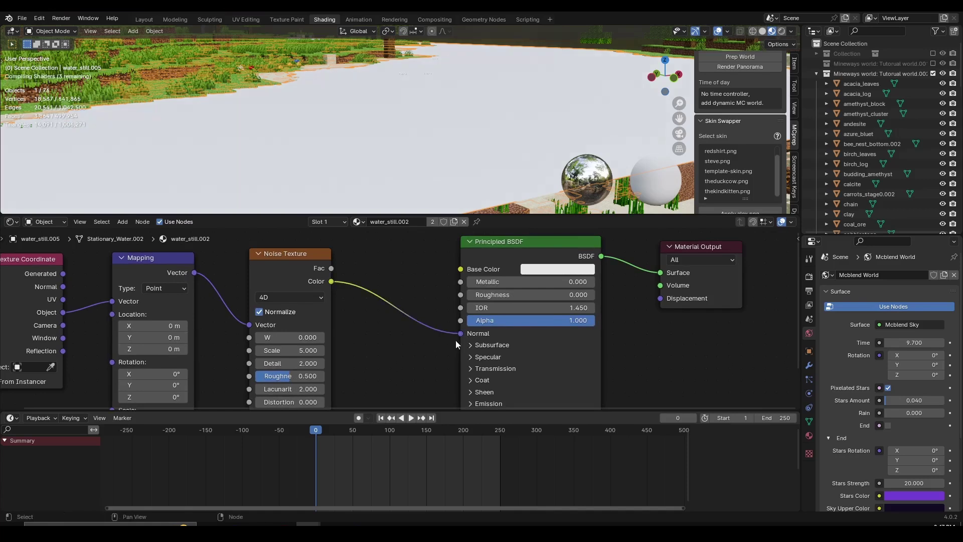
# Add a Bump node by searching 'bump' and place it between the noise and the shader
pyautogui.hotkey('shift', 'a')
pyautogui.click(386, 288)
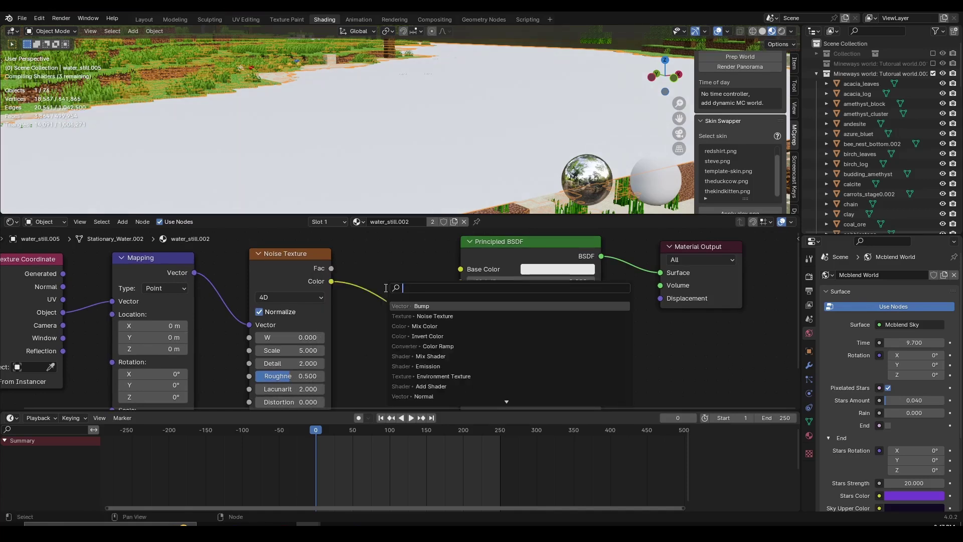
pyautogui.write('bump')
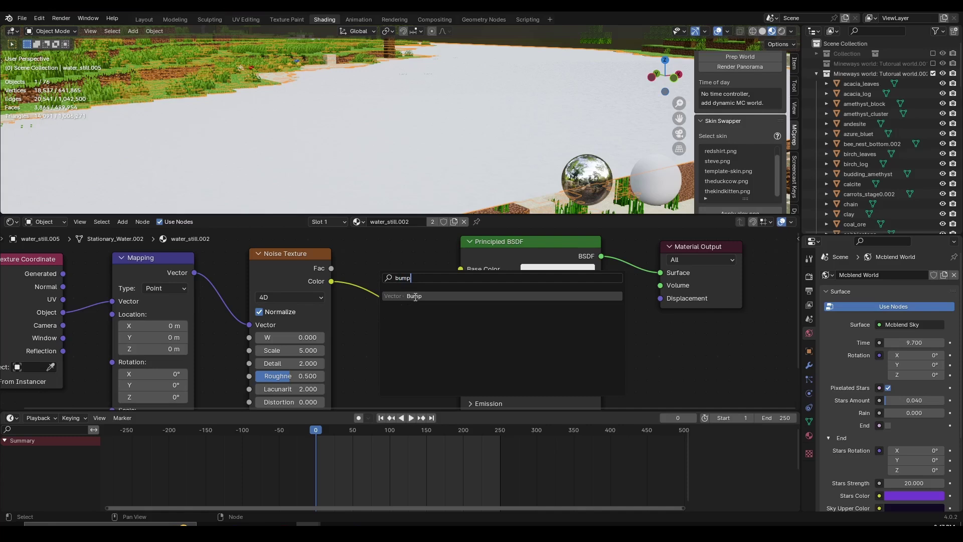
pyautogui.press('Return')
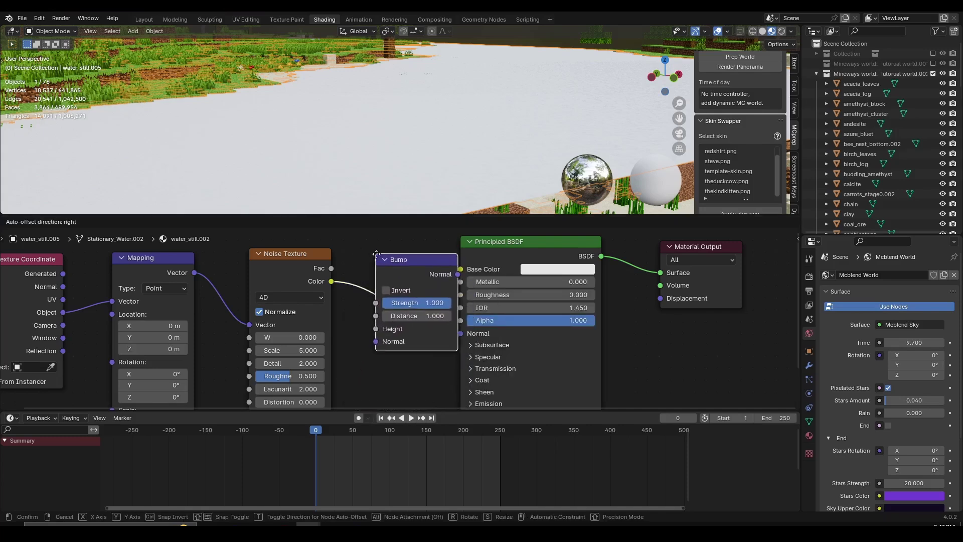
pyautogui.click(365, 261)
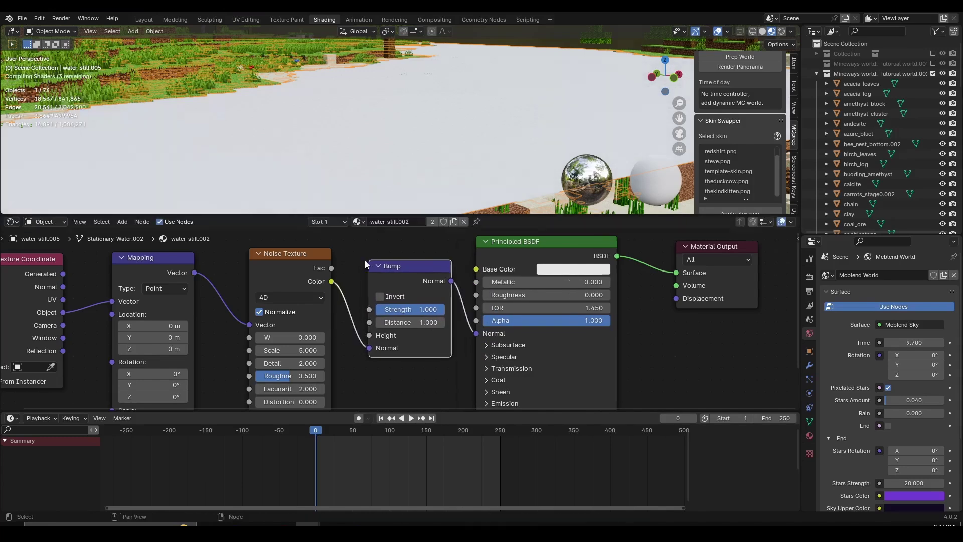
pyautogui.moveTo(415, 271); pyautogui.dragTo(414, 275)
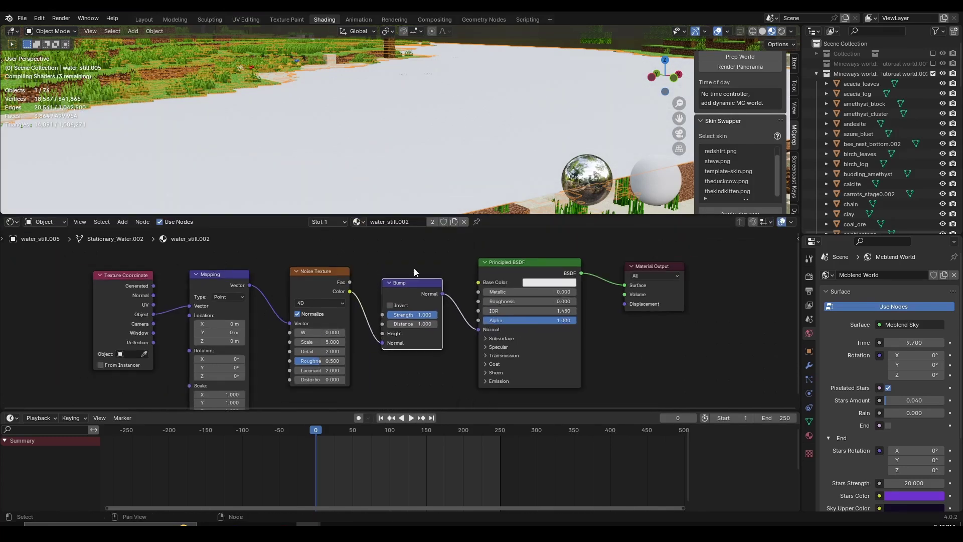
# Wire the noise Color into the Bump Height input and settle the Bump node's position
pyautogui.moveTo(347, 287); pyautogui.dragTo(344, 288, button='middle')
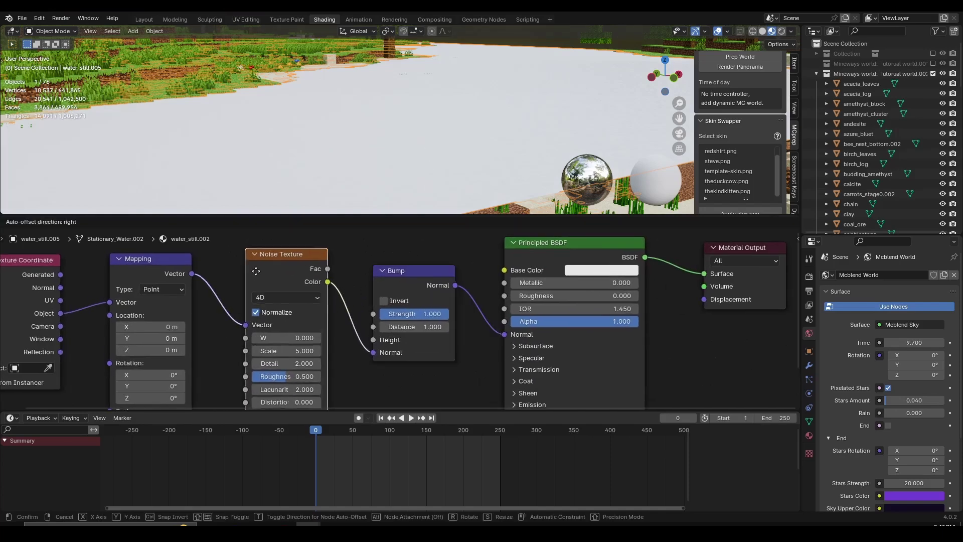
pyautogui.moveTo(258, 273); pyautogui.dragTo(258, 272)
pyautogui.scroll(1, 394, 326)
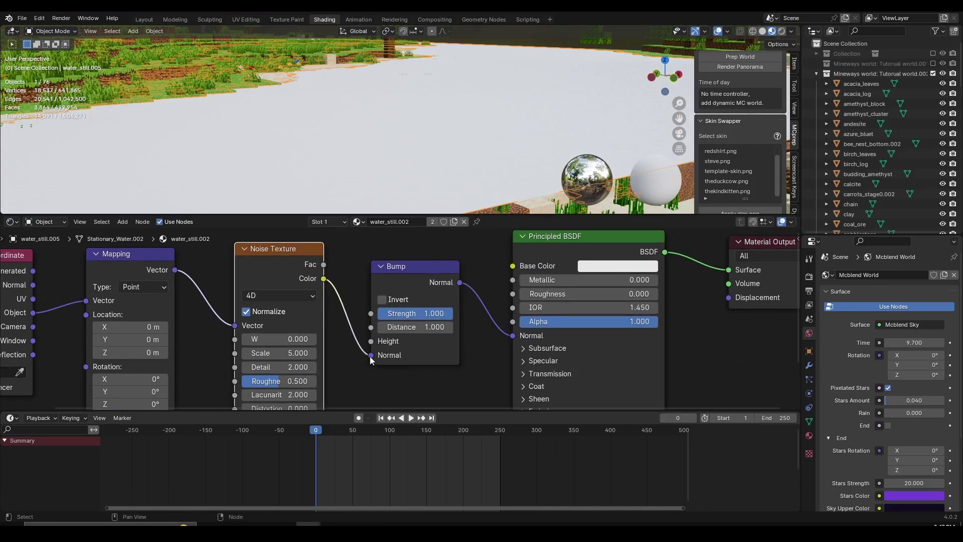
pyautogui.moveTo(370, 355); pyautogui.dragTo(371, 341)
pyautogui.moveTo(412, 280)
pyautogui.mouseDown()
pyautogui.moveTo(420, 284)
pyautogui.moveTo(407, 292)
pyautogui.moveTo(399, 278)
pyautogui.mouseUp()
pyautogui.scroll(3, 426, 147)
# Inspect the bump-roughened water and bring up the EEVEE render settings with Sampling options
pyautogui.scroll(3, 397, 120)
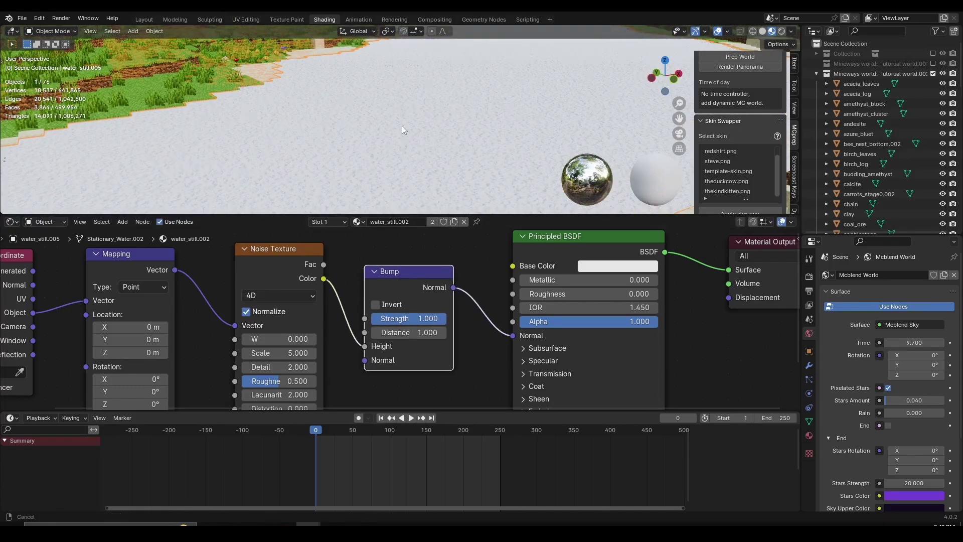
pyautogui.scroll(-4, 392, 120)
pyautogui.scroll(7, 396, 125)
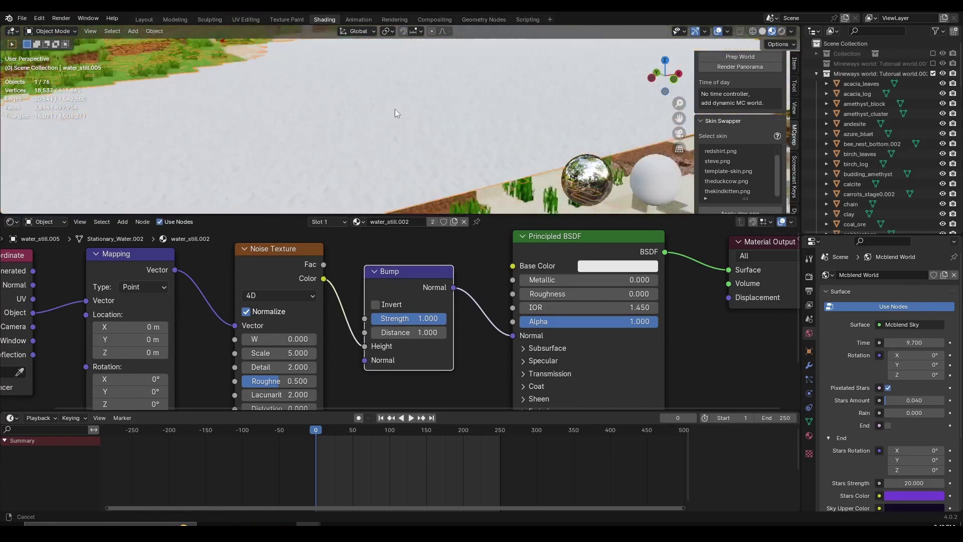
pyautogui.moveTo(426, 290); pyautogui.dragTo(317, 320, button='middle')
pyautogui.scroll(-5, 434, 95)
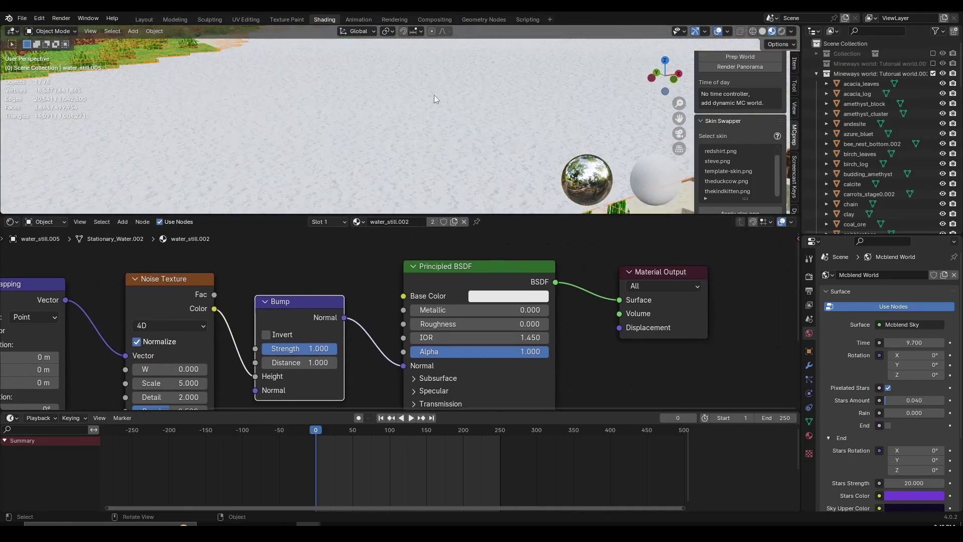
pyautogui.scroll(-5, 463, 115)
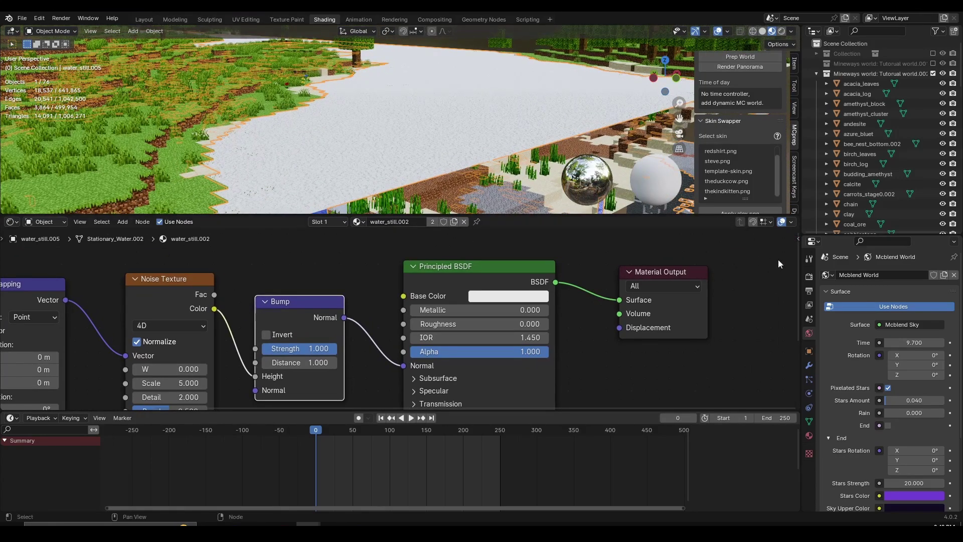
pyautogui.click(808, 276)
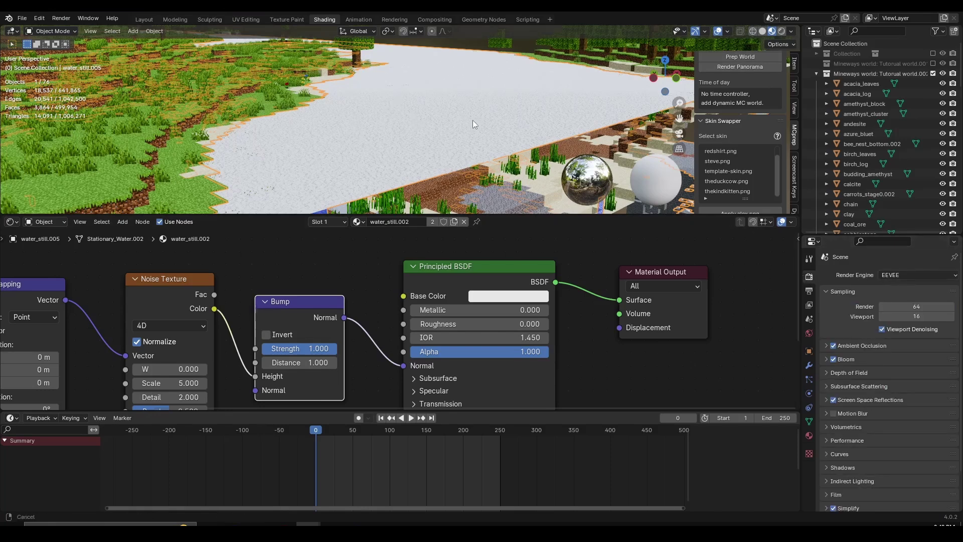
pyautogui.scroll(3, 472, 119)
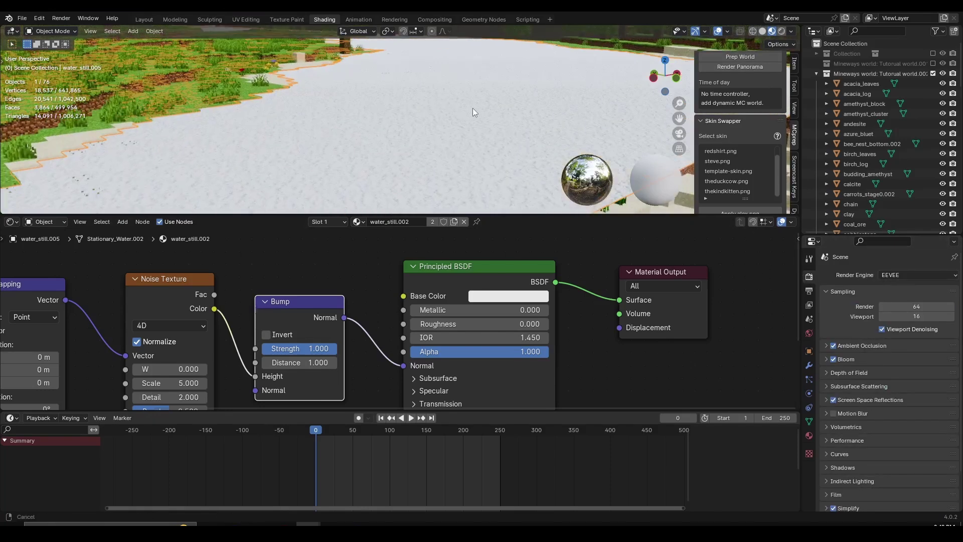
# Set the water's Base Color to light blue (H 0.611, S 0.659, V 1.0) and begin lowering Roughness
pyautogui.click(448, 275)
pyautogui.click(517, 300)
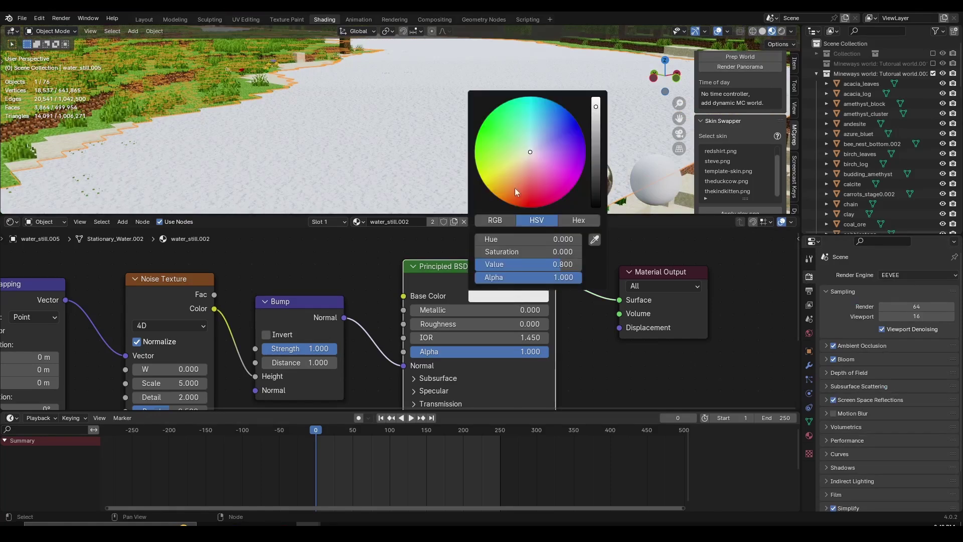
pyautogui.click(546, 128)
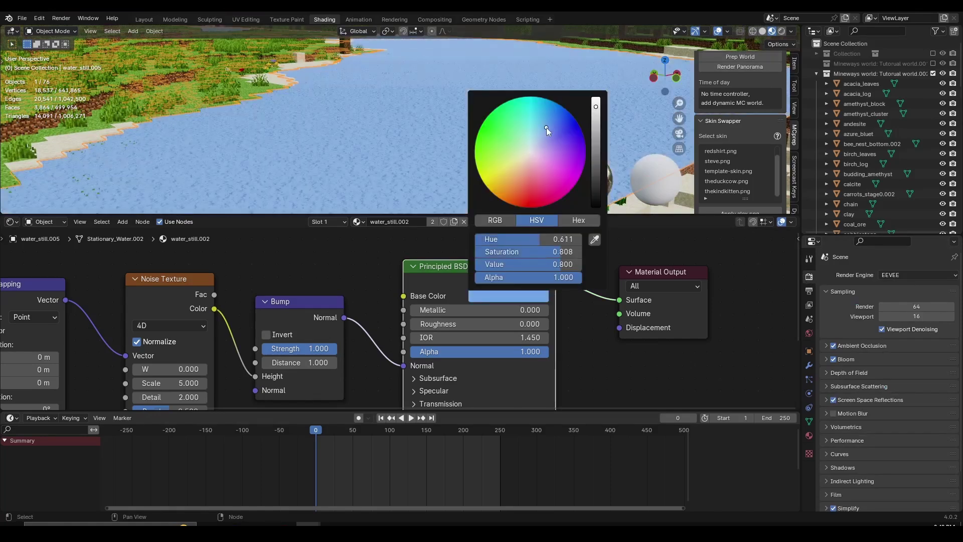
pyautogui.moveTo(559, 265)
pyautogui.mouseDown()
pyautogui.moveTo(582, 266)
pyautogui.moveTo(555, 251)
pyautogui.mouseUp()
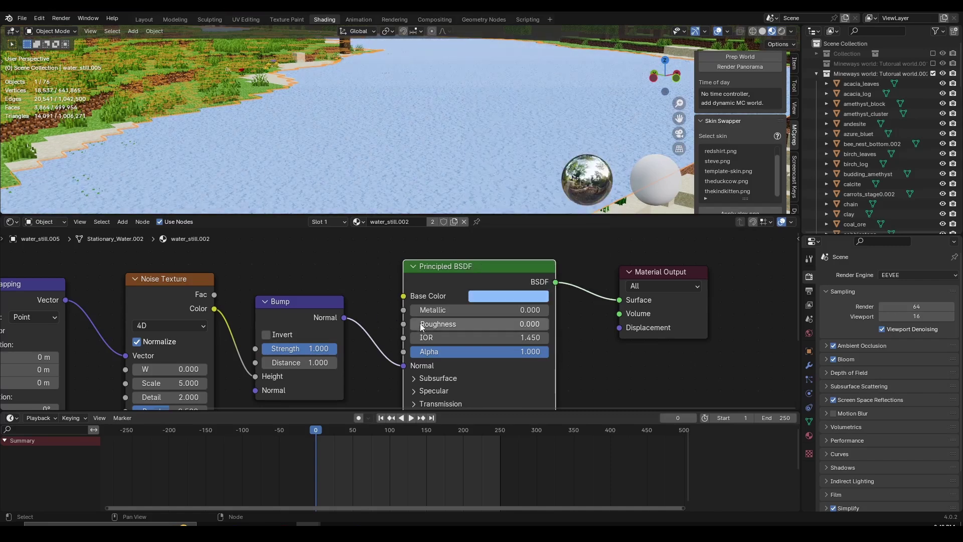
pyautogui.moveTo(420, 323); pyautogui.dragTo(550, 323)
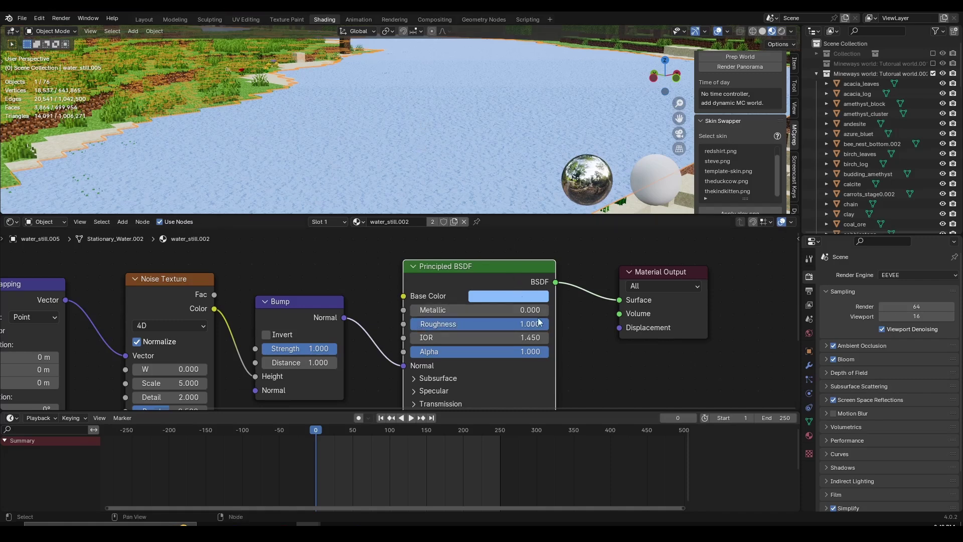
# Lower the Principled BSDF Roughness from 1.000 to 0.050 for a glossier water surface
pyautogui.moveTo(542, 323); pyautogui.dragTo(426, 323)
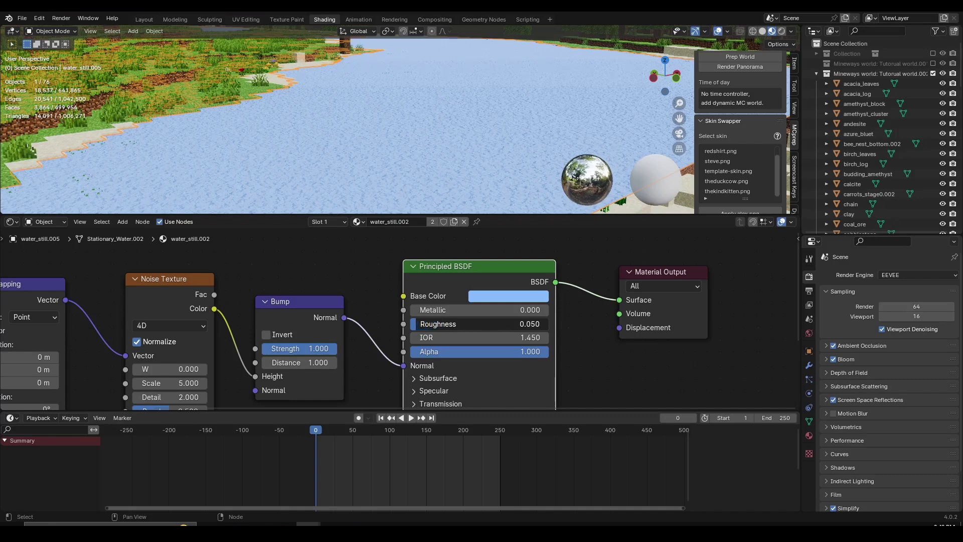
pyautogui.moveTo(452, 377); pyautogui.dragTo(407, 304, button='middle')
pyautogui.scroll(1, 408, 304)
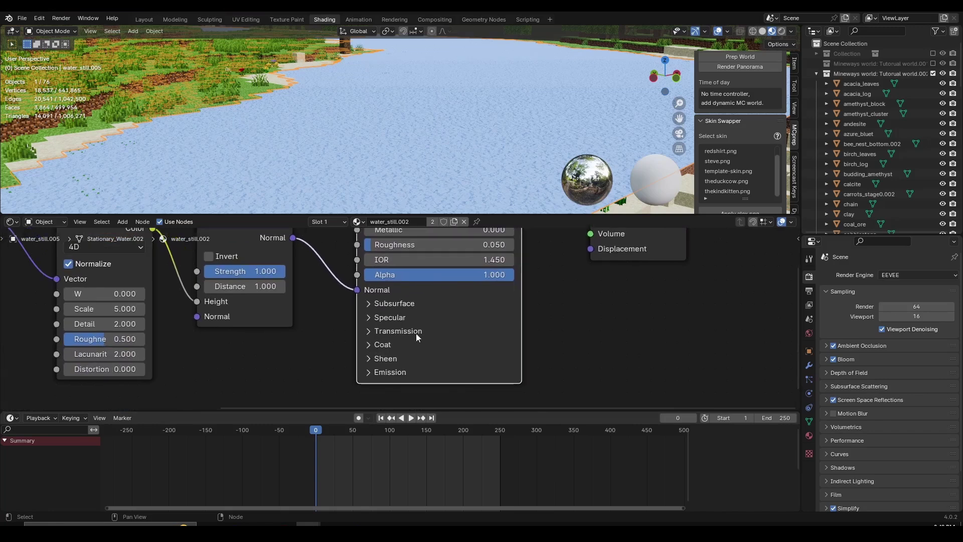
# Set the Principled BSDF Transmission Weight to 1.000 so the water becomes fully glassy
pyautogui.click(369, 331)
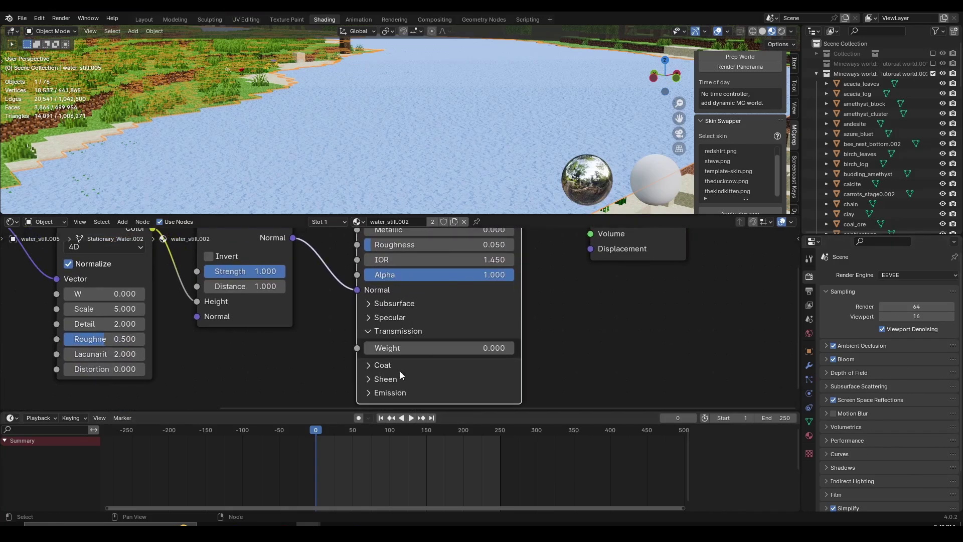
pyautogui.click(390, 331)
pyautogui.moveTo(392, 299); pyautogui.dragTo(361, 386, button='middle')
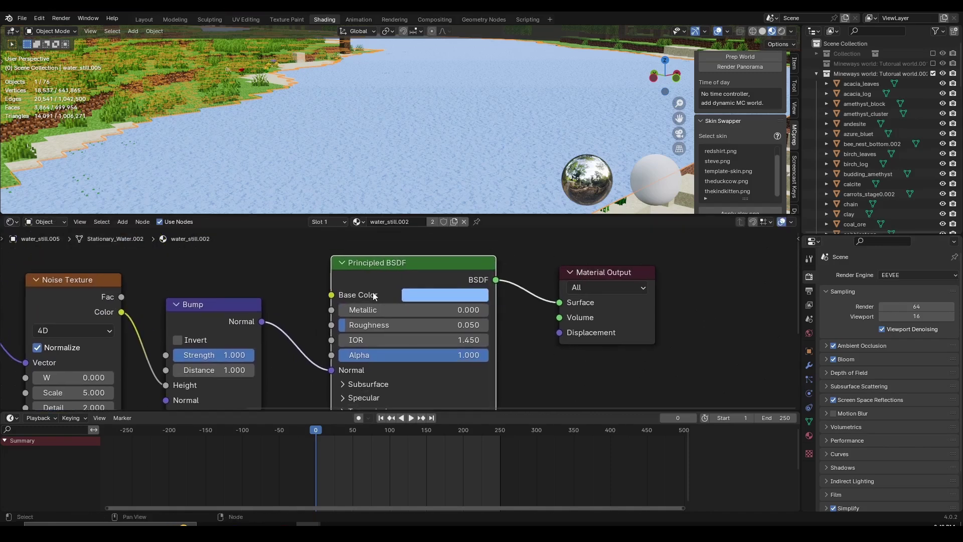
pyautogui.scroll(-5, 388, 331)
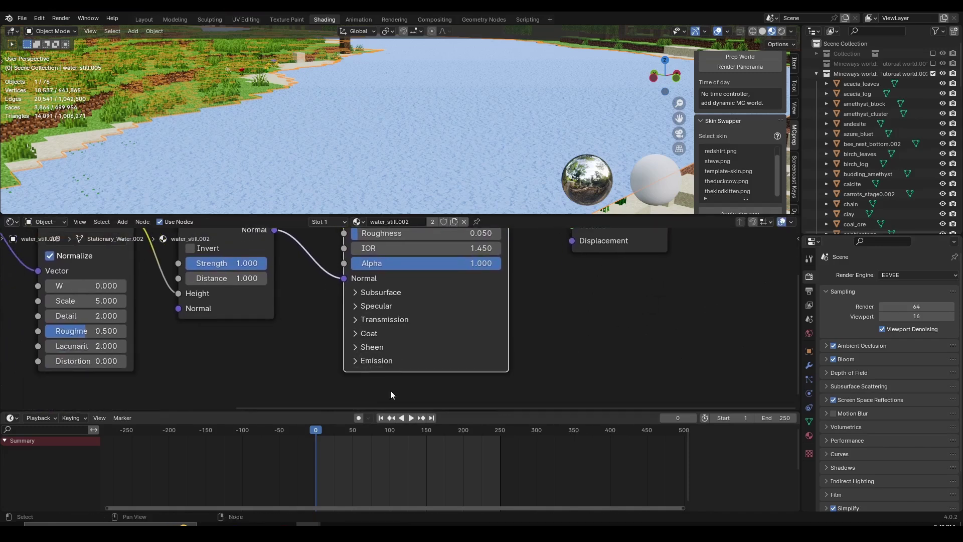
pyautogui.click(373, 290)
pyautogui.click(373, 290)
pyautogui.click(372, 293)
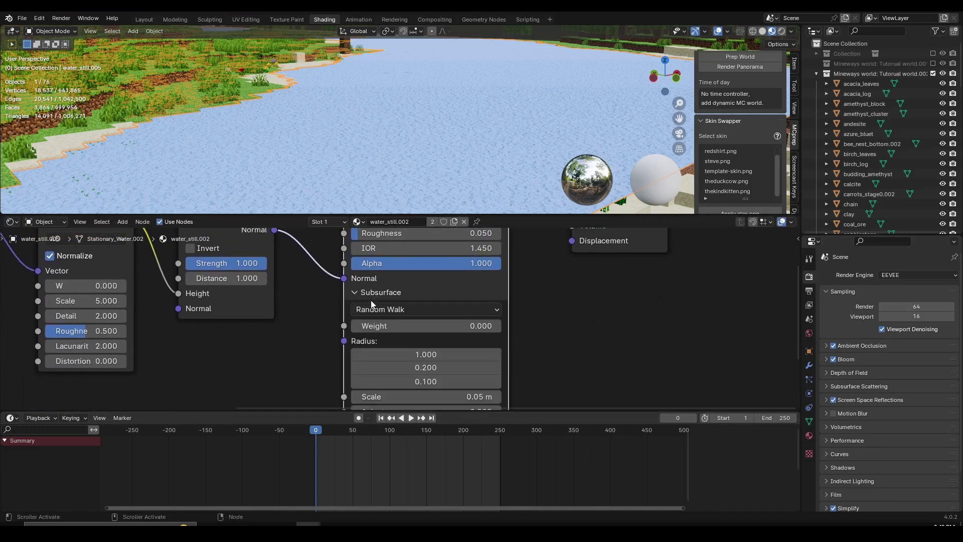
pyautogui.click(373, 293)
pyautogui.click(373, 320)
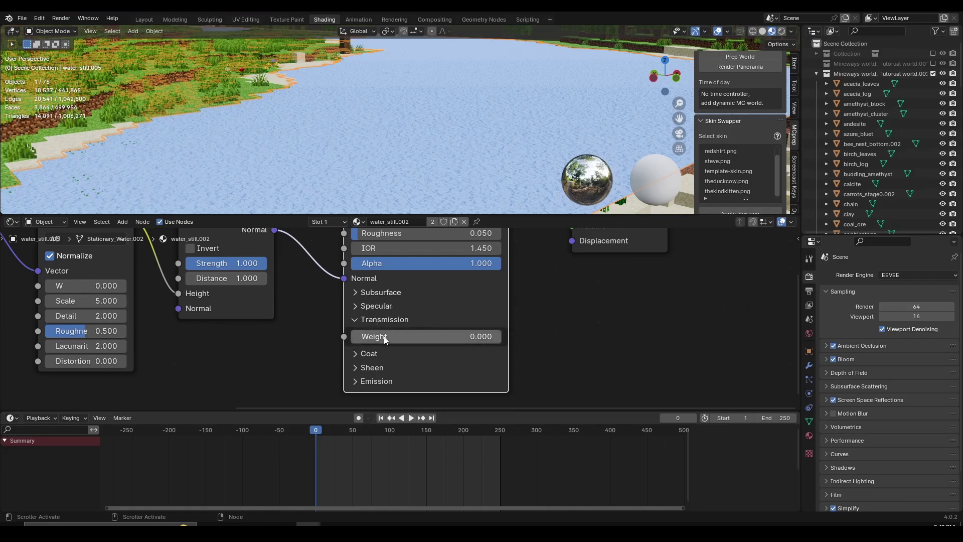
pyautogui.moveTo(378, 339); pyautogui.dragTo(499, 339)
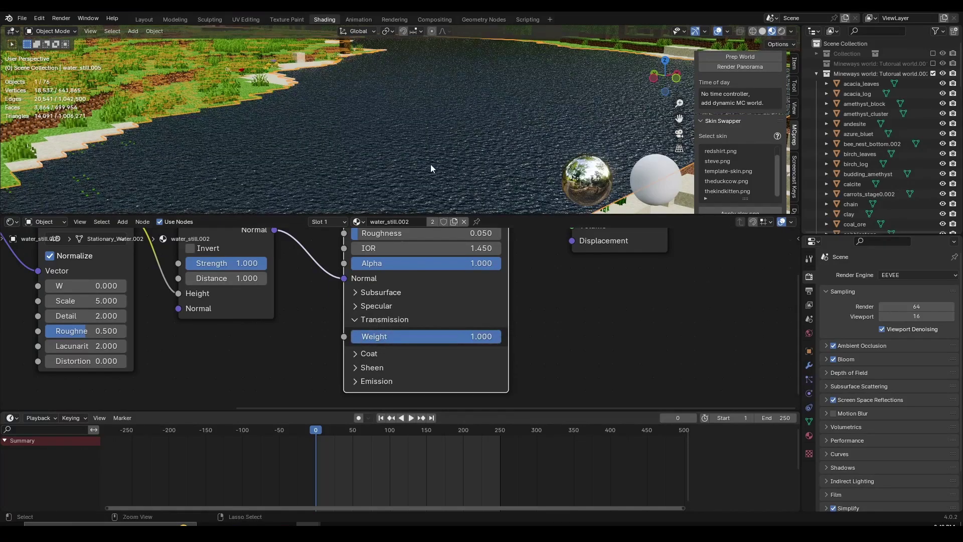
# Reduce the Bump node's Strength from 1.000 to 0.275 to soften the ripples
pyautogui.keyDown('shift'); pyautogui.moveTo(430, 164); pyautogui.dragTo(431, 144, button='middle'); pyautogui.keyUp('shift')
pyautogui.moveTo(294, 314); pyautogui.dragTo(398, 372, button='middle')
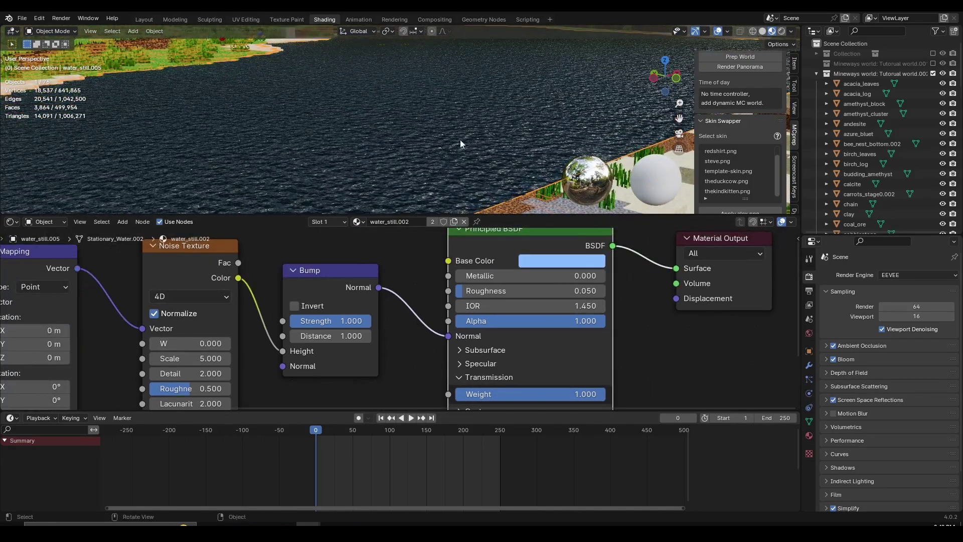
pyautogui.keyDown('shift'); pyautogui.moveTo(456, 158); pyautogui.dragTo(426, 108, button='middle'); pyautogui.keyUp('shift')
pyautogui.scroll(5, 432, 122)
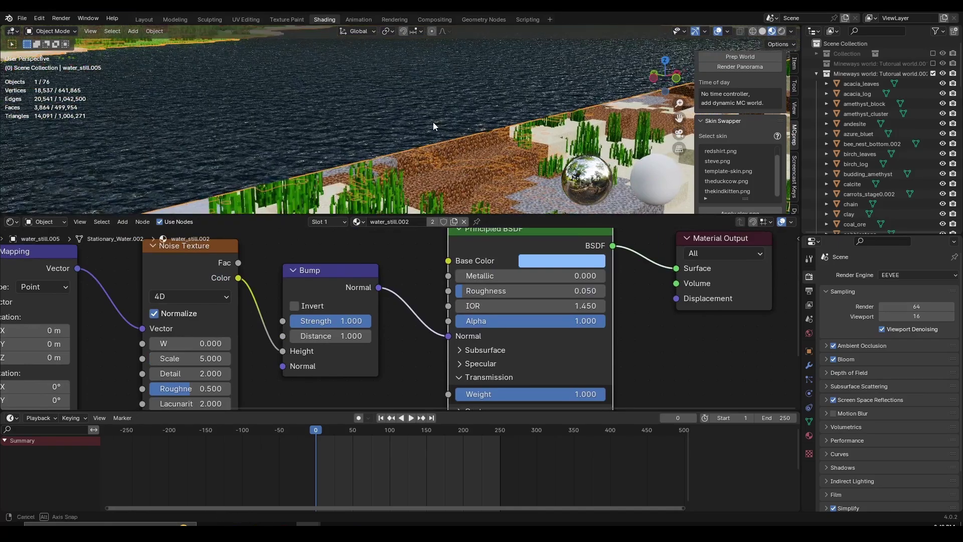
pyautogui.scroll(-4, 434, 122)
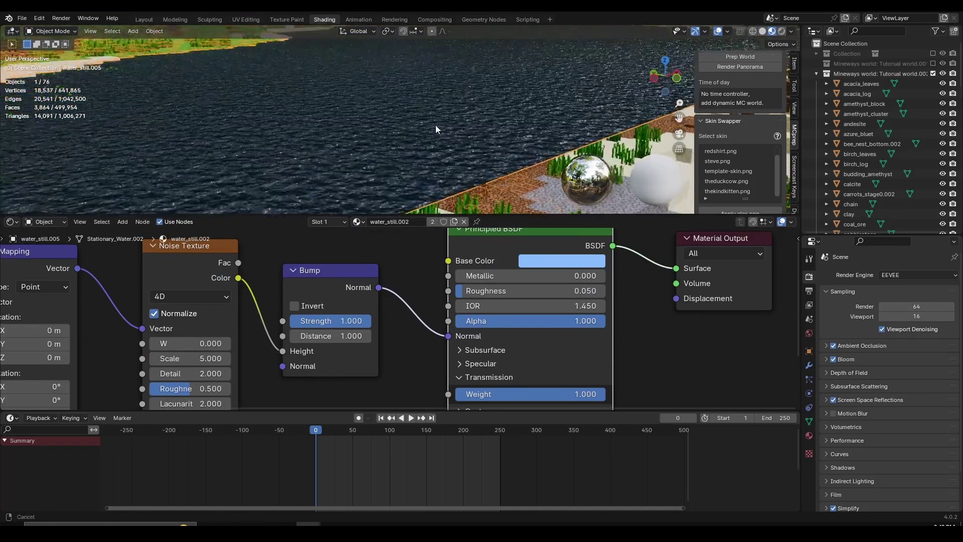
pyautogui.scroll(1, 429, 317)
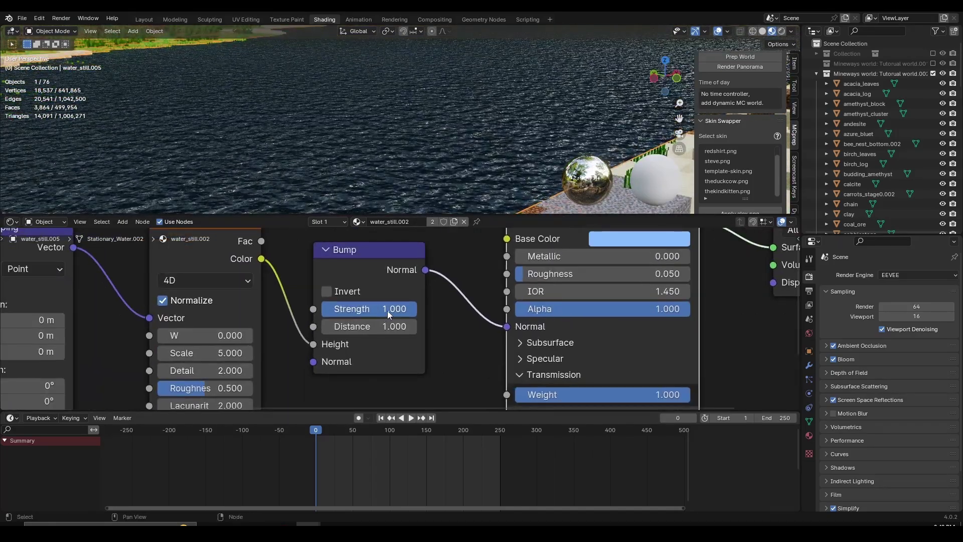
pyautogui.moveTo(387, 311); pyautogui.dragTo(307, 311)
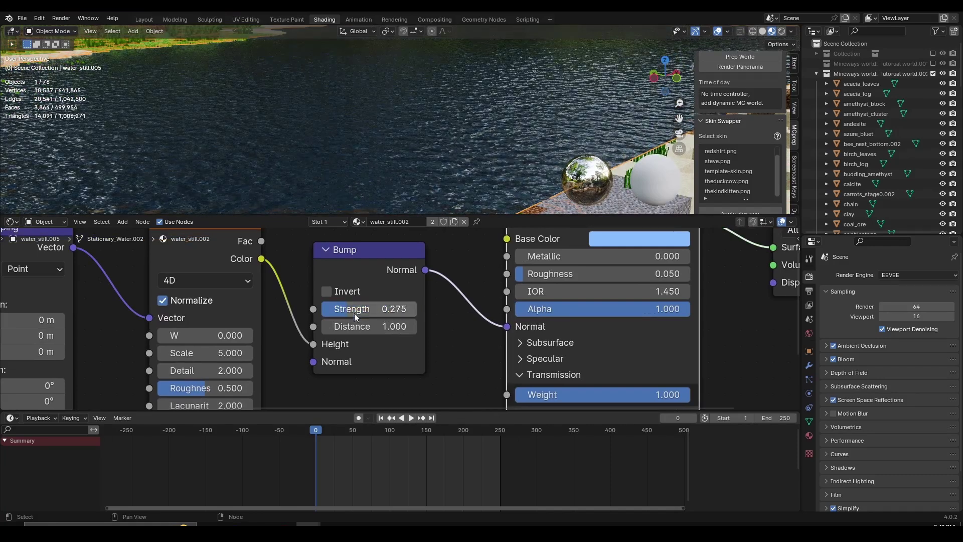
# Set Bump Distance to 0.400 and drop the Noise Texture Scale from 5.000 to 0.800
pyautogui.moveTo(368, 326)
pyautogui.mouseDown()
pyautogui.moveTo(334, 326)
pyautogui.moveTo(343, 326)
pyautogui.mouseUp()
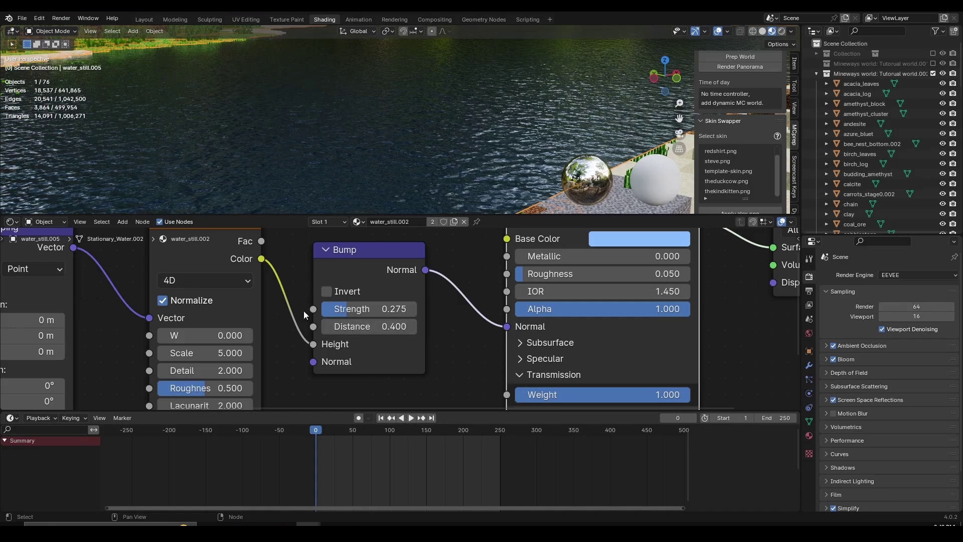
pyautogui.moveTo(305, 311); pyautogui.dragTo(412, 340, button='middle')
pyautogui.moveTo(378, 380); pyautogui.dragTo(373, 322, button='middle')
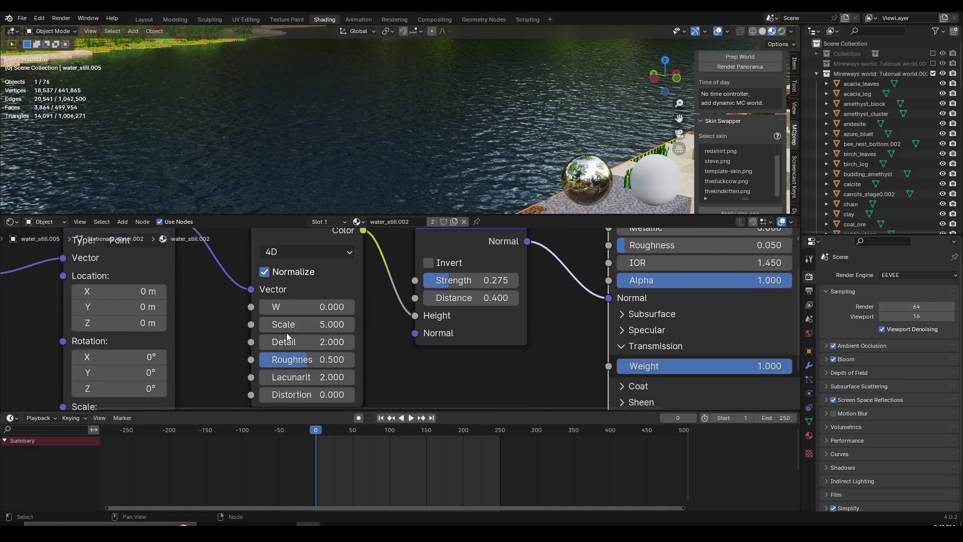
pyautogui.moveTo(303, 326); pyautogui.dragTo(80, 326)
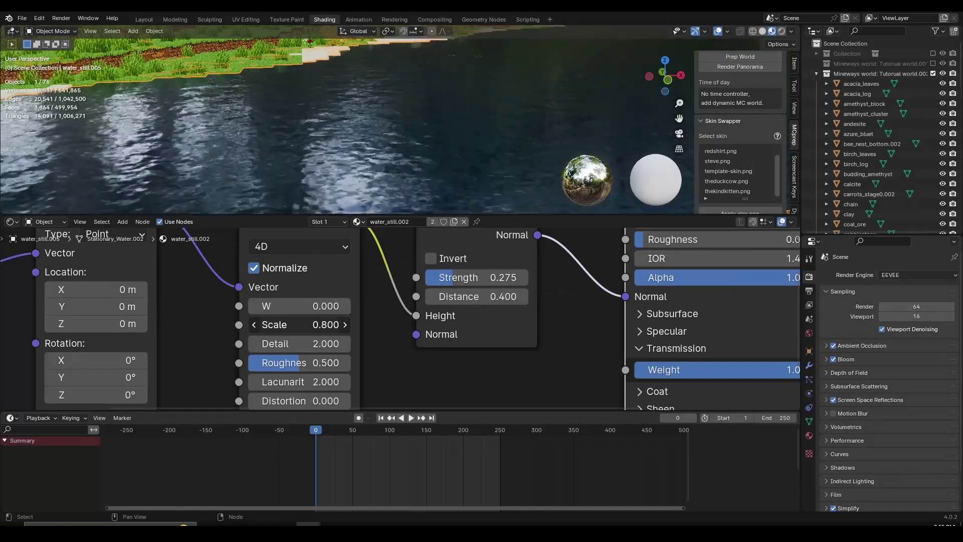
# Give the Noise Texture Scale 0.400, Detail 3.000 and Roughness 0.317
pyautogui.moveTo(301, 324); pyautogui.dragTo(271, 324)
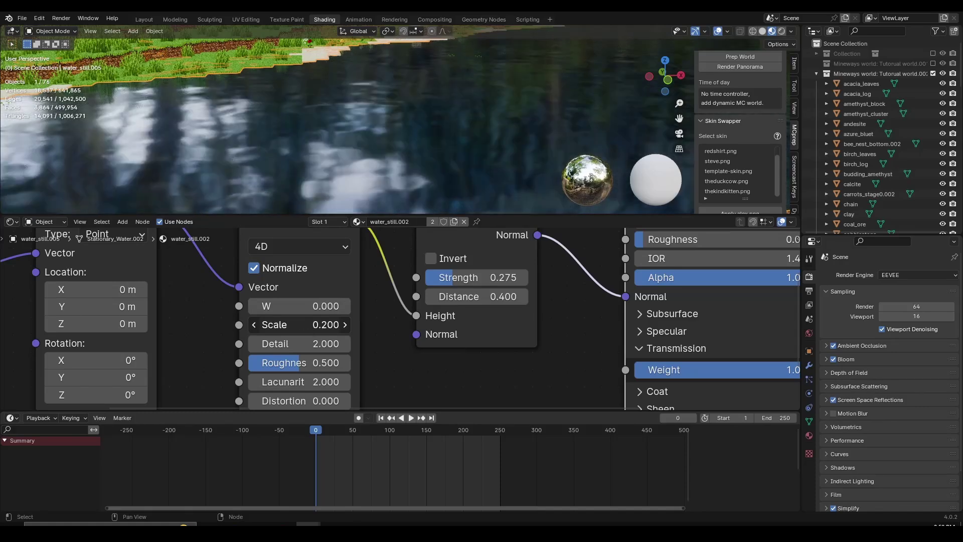
pyautogui.moveTo(335, 323); pyautogui.dragTo(286, 324)
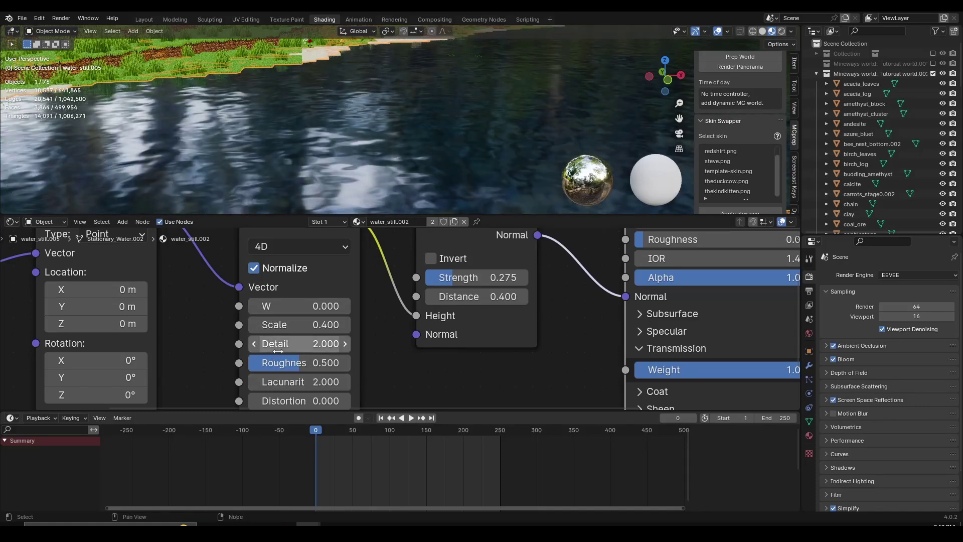
pyautogui.moveTo(283, 346); pyautogui.dragTo(286, 345)
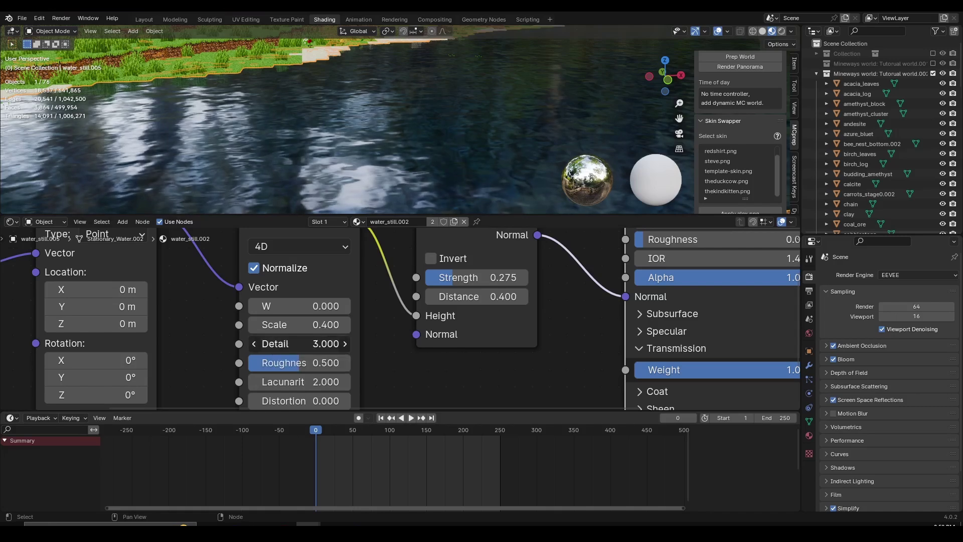
pyautogui.moveTo(357, 394); pyautogui.dragTo(372, 371, button='middle')
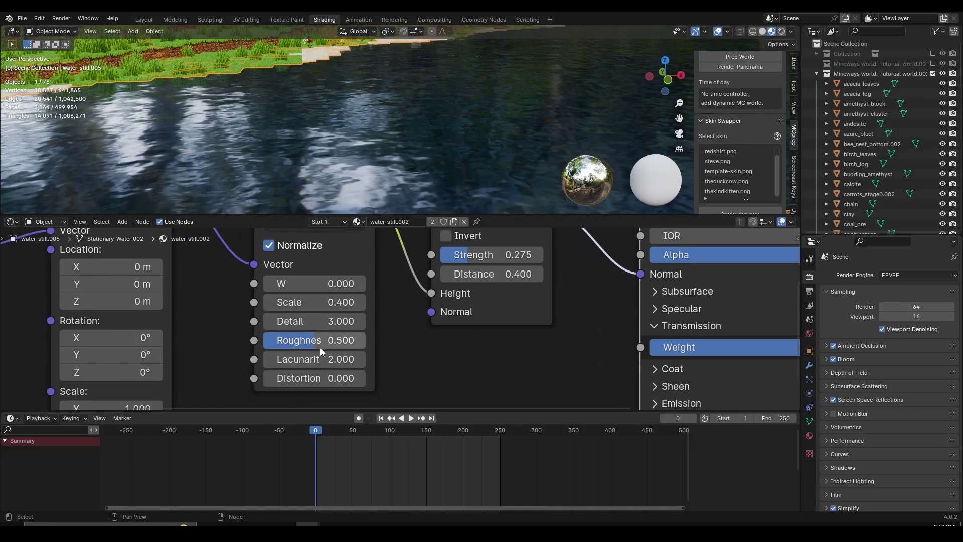
pyautogui.moveTo(314, 340); pyautogui.dragTo(284, 340)
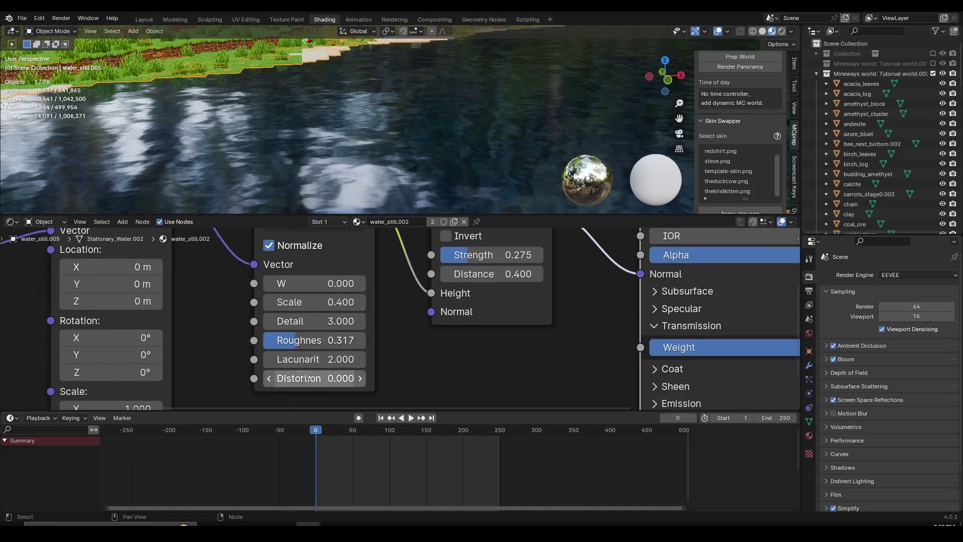
pyautogui.scroll(-2, 322, 357)
pyautogui.moveTo(340, 287); pyautogui.dragTo(299, 322, button='middle')
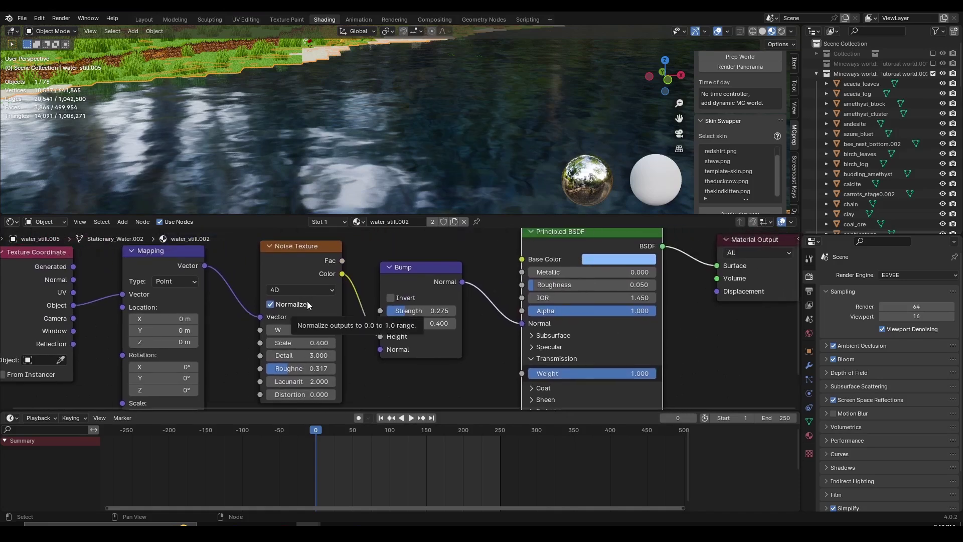
pyautogui.click(298, 249)
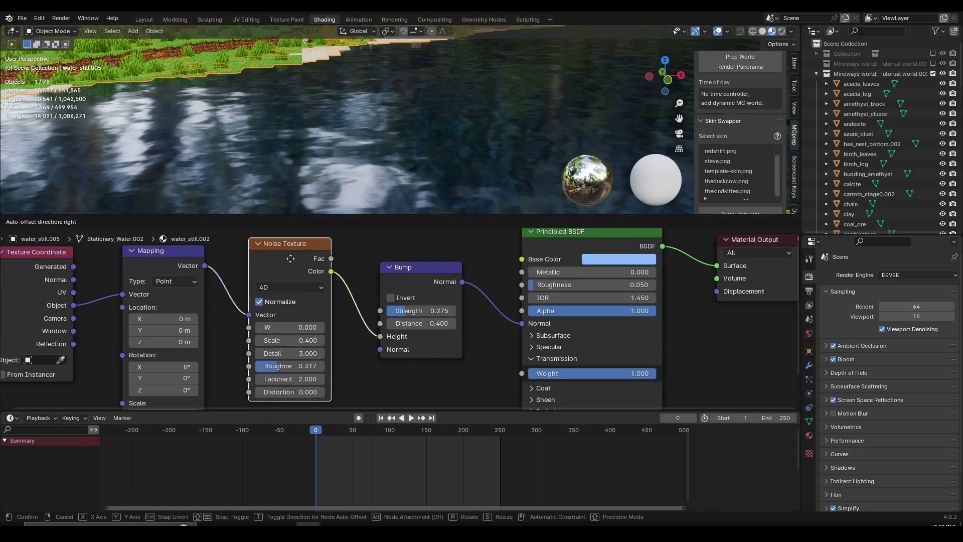
pyautogui.scroll(2, 246, 287)
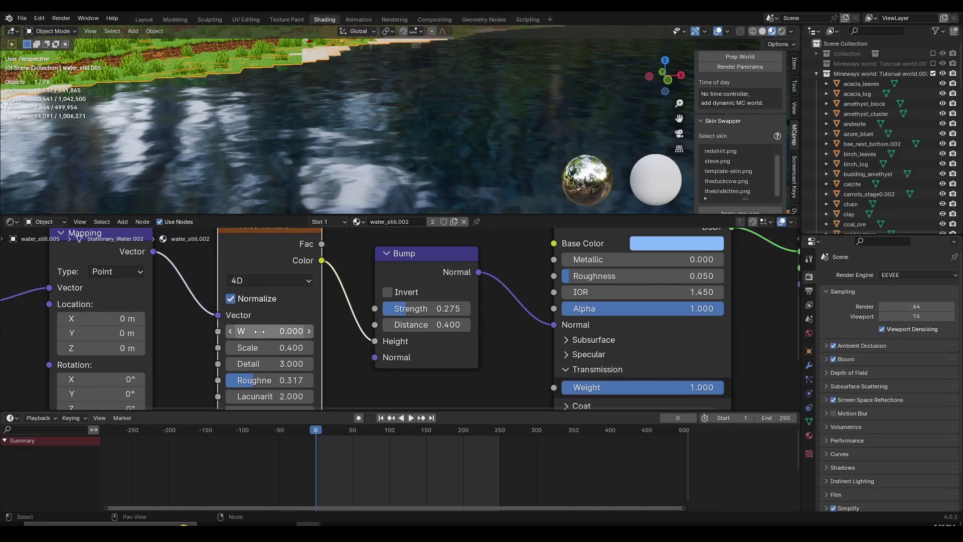
# Raise the Noise Texture W to 11.600 and orbit the viewport to inspect the new ripples
pyautogui.moveTo(260, 332); pyautogui.dragTo(441, 332)
pyautogui.scroll(-2, 322, 126)
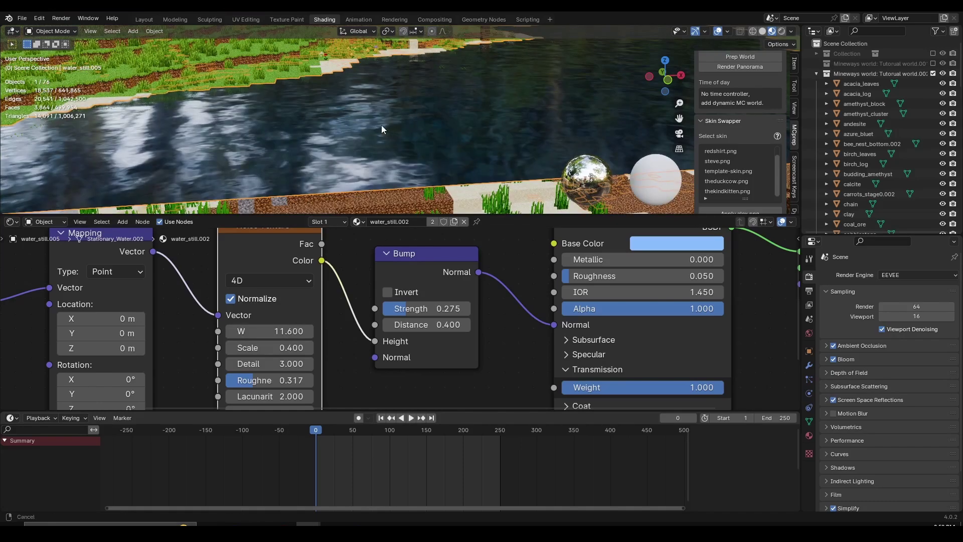
pyautogui.moveTo(382, 127); pyautogui.dragTo(419, 147, button='middle')
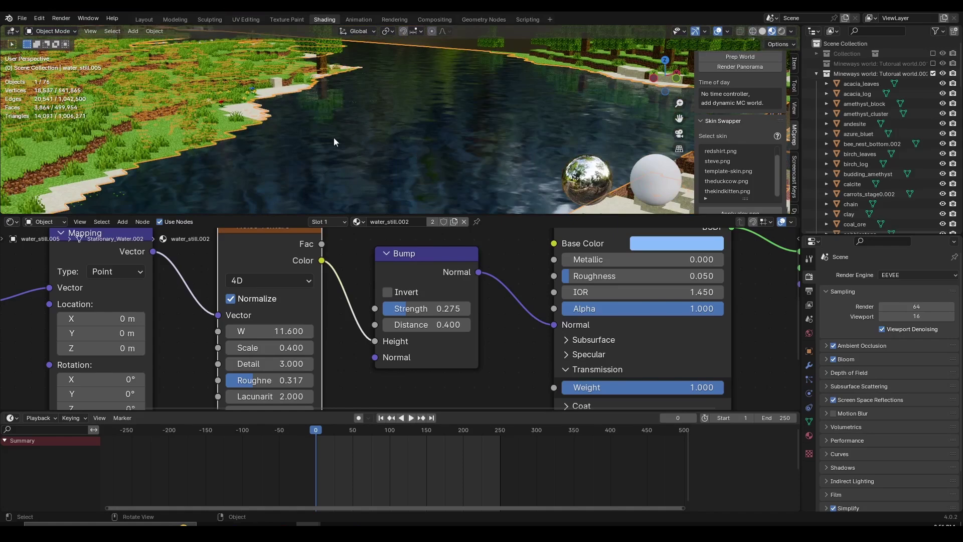
pyautogui.moveTo(334, 138); pyautogui.dragTo(390, 110, button='middle')
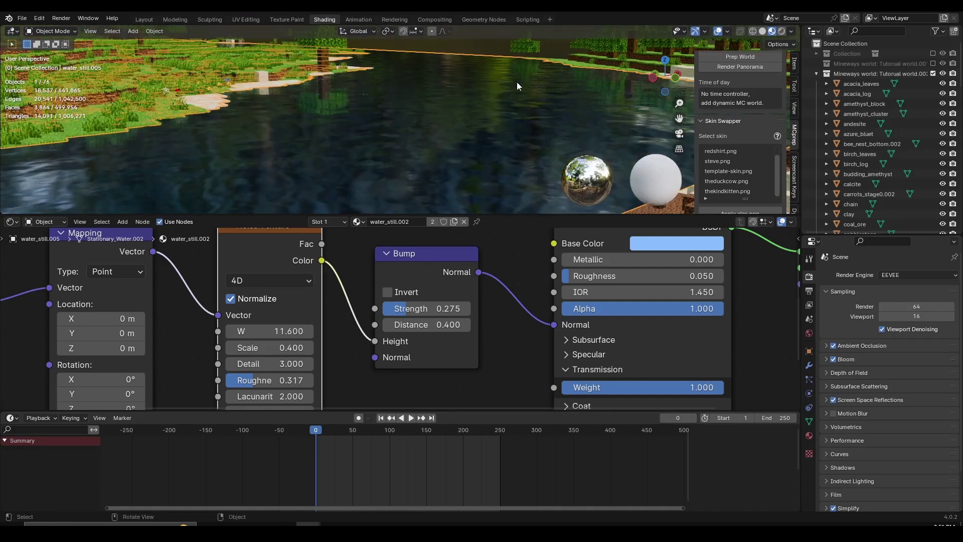
pyautogui.moveTo(477, 243); pyautogui.dragTo(462, 267, button='middle')
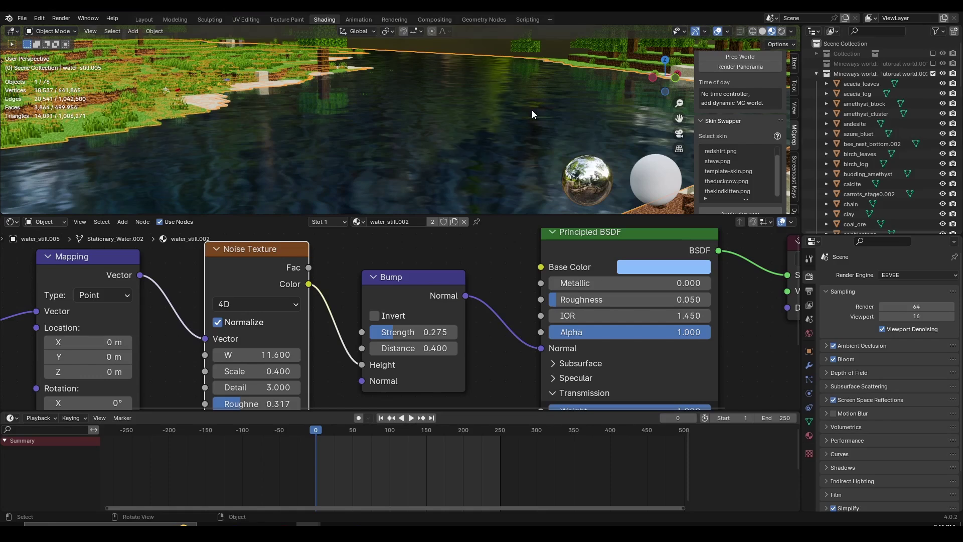
# Switch the render engine to Cycles, save as Water Shader.blend, and preview the river in Rendered shading
pyautogui.click(878, 274)
pyautogui.click(889, 312)
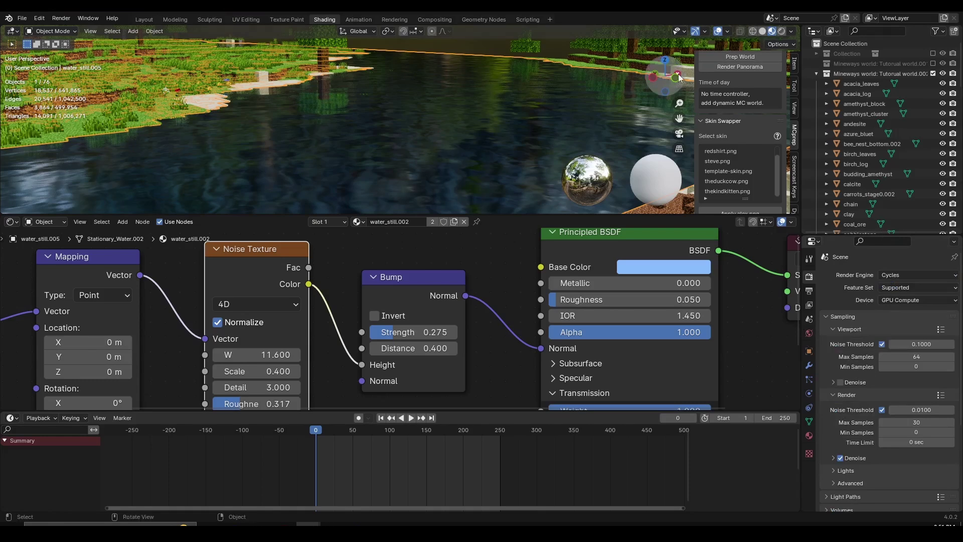
pyautogui.hotkey('ctrl', 's')
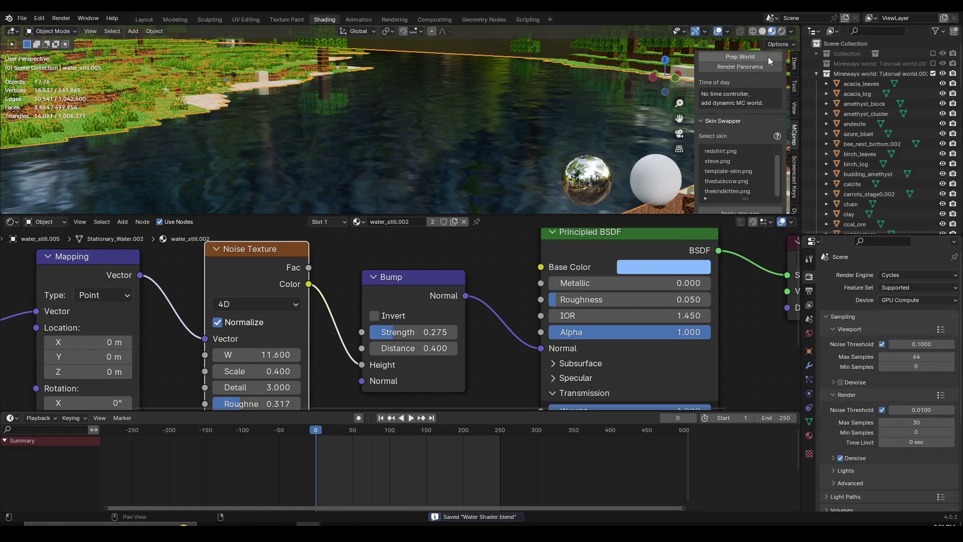
pyautogui.click(782, 31)
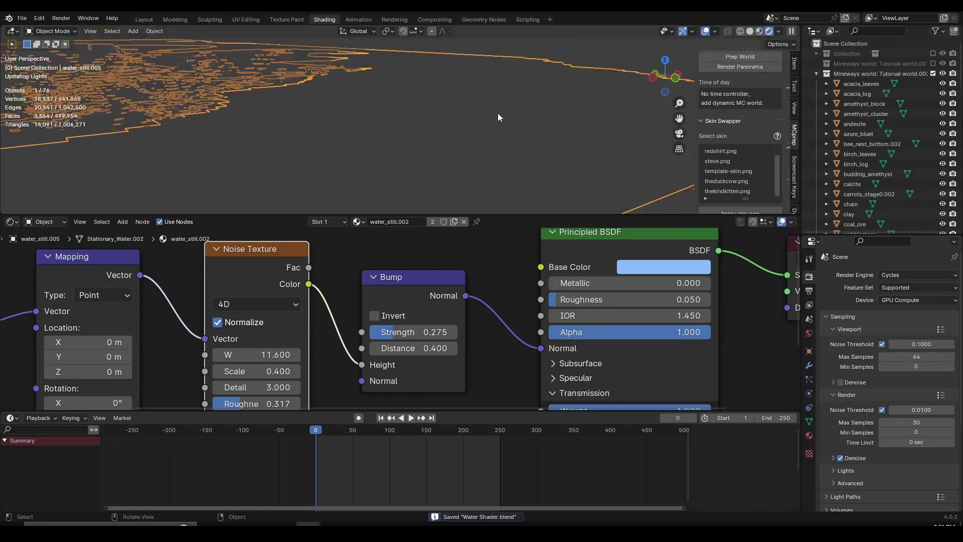
pyautogui.moveTo(466, 109); pyautogui.dragTo(447, 98, button='middle')
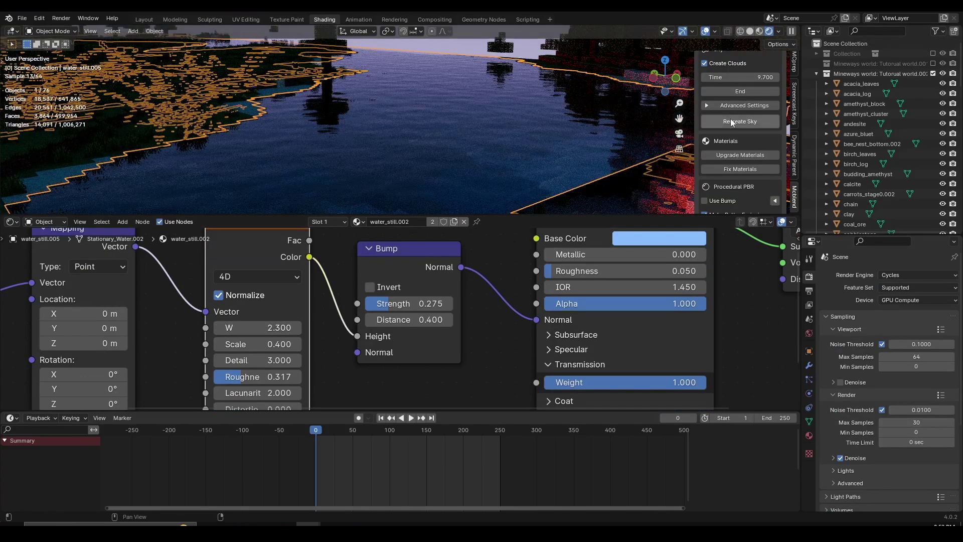
# Replace the Mcblend World with a new world whose colour is a Sky Texture
pyautogui.moveTo(740, 78); pyautogui.dragTo(716, 79)
pyautogui.click(810, 333)
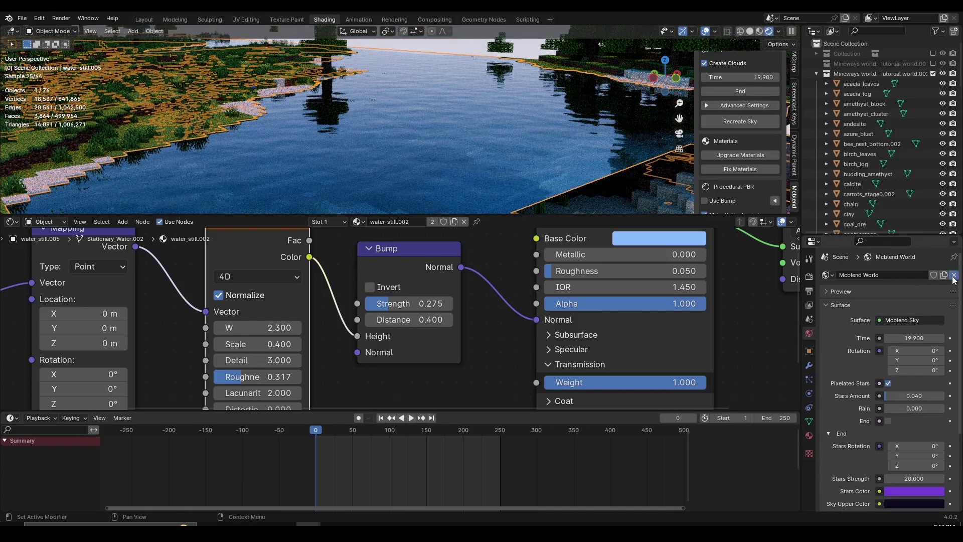
pyautogui.click(954, 275)
pyautogui.click(903, 275)
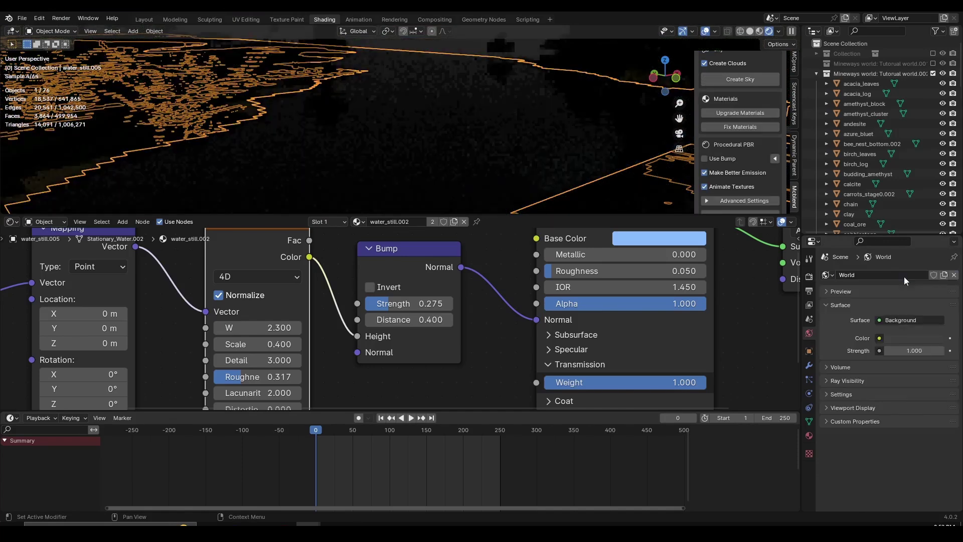
pyautogui.click(879, 337)
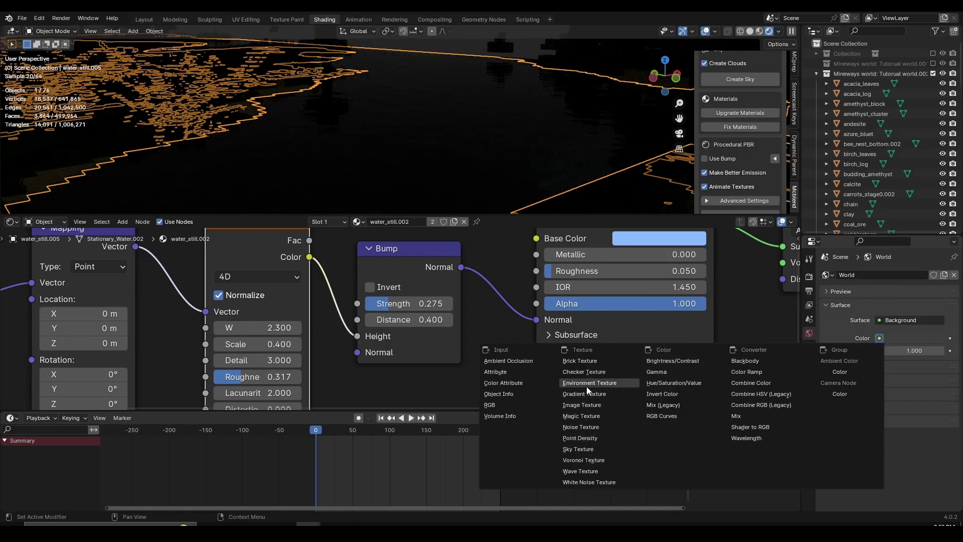
pyautogui.click(602, 449)
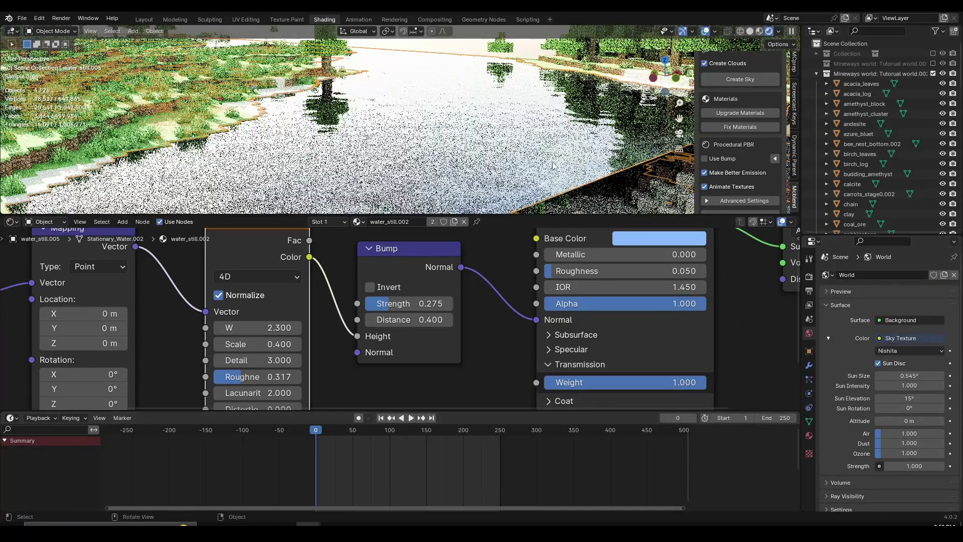
# Set sun rotation 33.2° and elevation -0.7° for a sunset, and water noise W to 4.800
pyautogui.hotkey('shift', '`')
pyautogui.press('w')
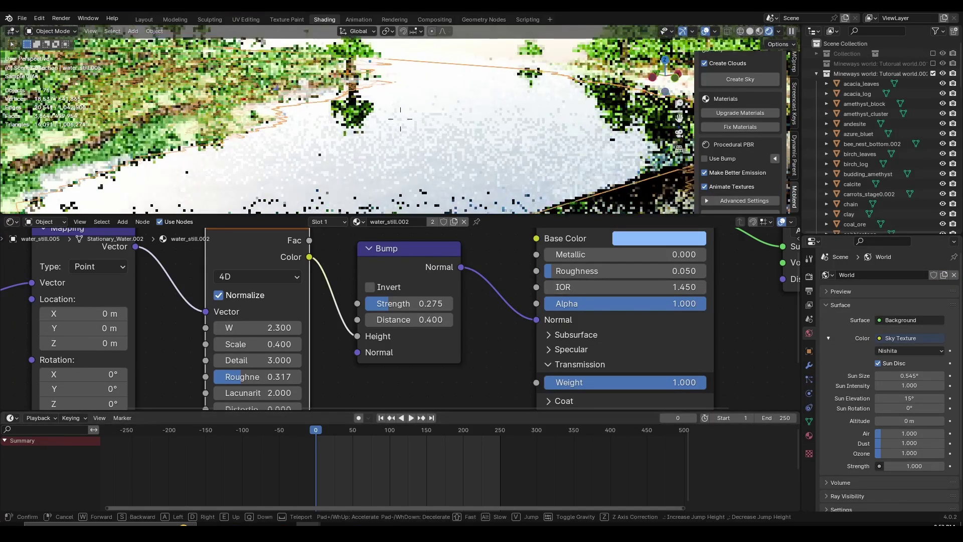
pyautogui.click(546, 160)
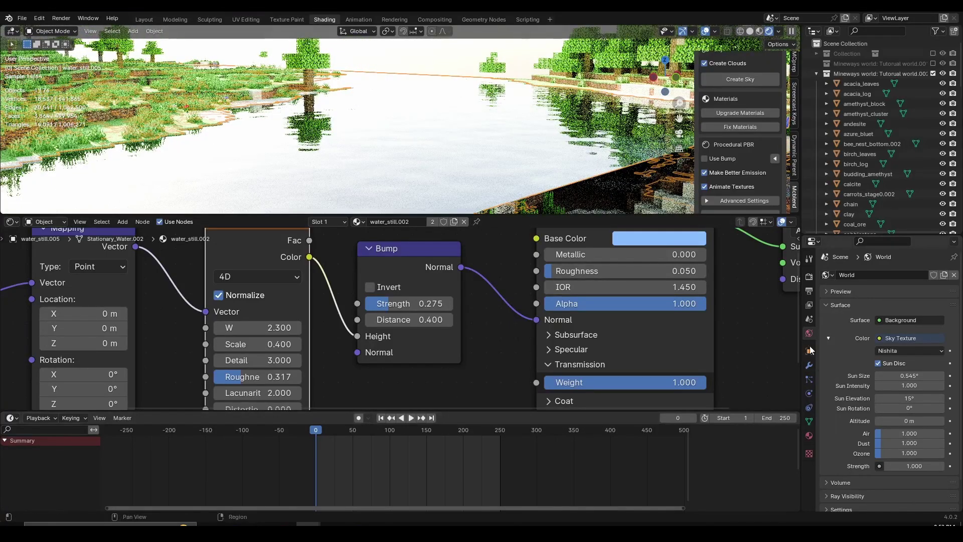
pyautogui.moveTo(904, 408); pyautogui.dragTo(882, 398)
pyautogui.moveTo(539, 169); pyautogui.dragTo(519, 177, button='middle')
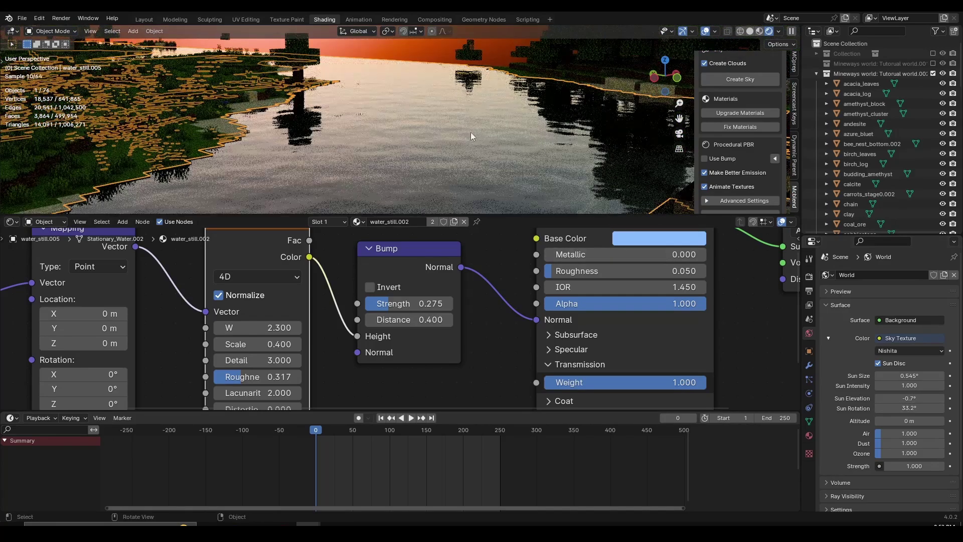
pyautogui.moveTo(298, 93); pyautogui.dragTo(181, 109, button='middle')
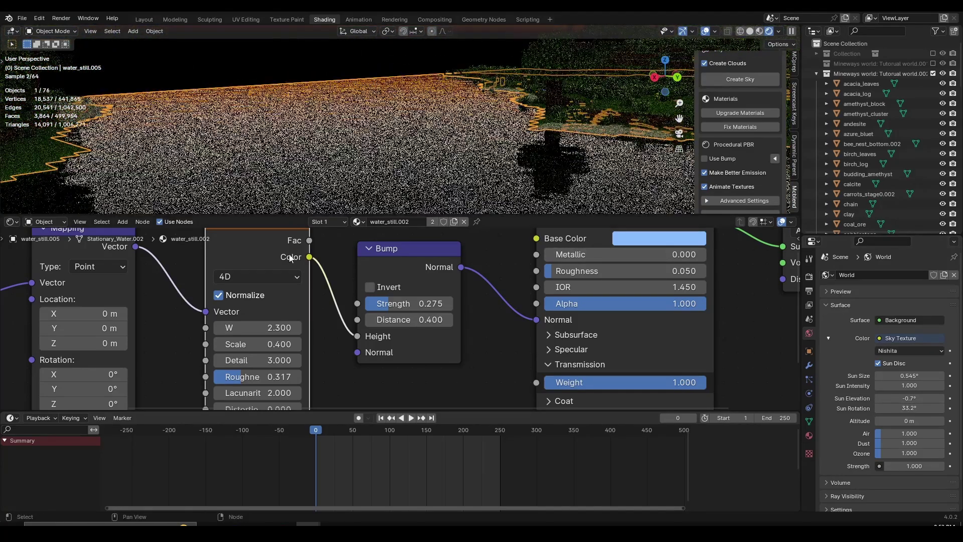
pyautogui.moveTo(256, 327); pyautogui.dragTo(301, 328)
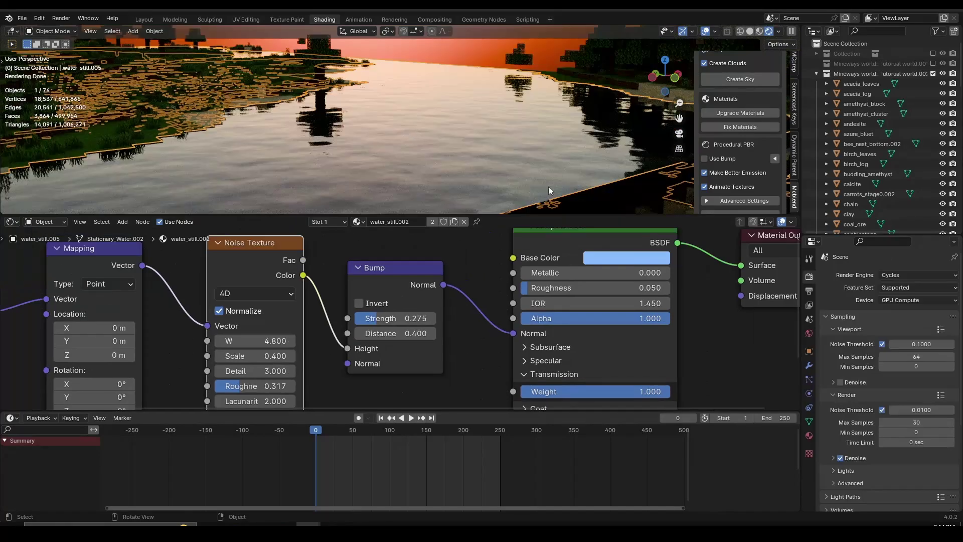
# Switch the render engine to EEVEE and view the river from a new angle
pyautogui.click(898, 275)
pyautogui.click(897, 288)
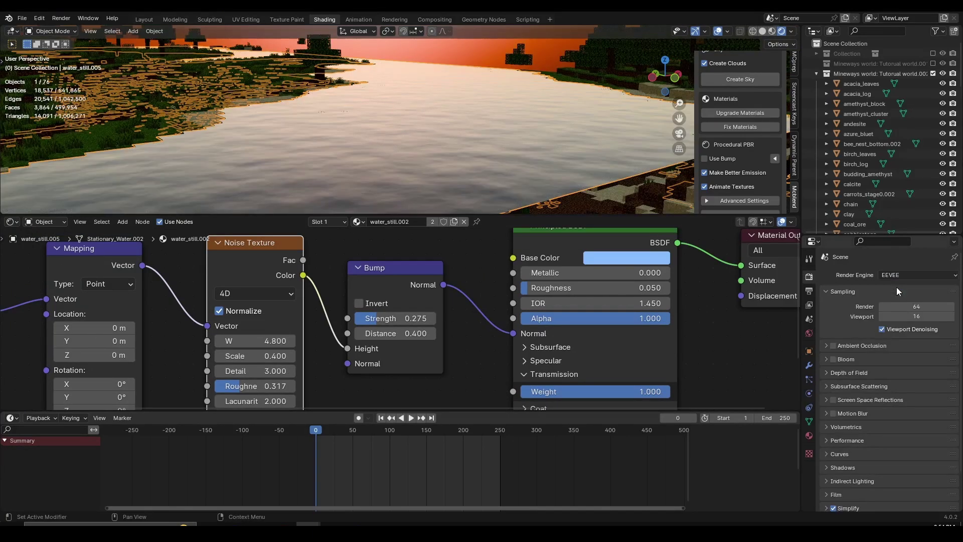
pyautogui.moveTo(400, 95); pyautogui.dragTo(200, 102, button='middle')
pyautogui.scroll(-3, 280, 129)
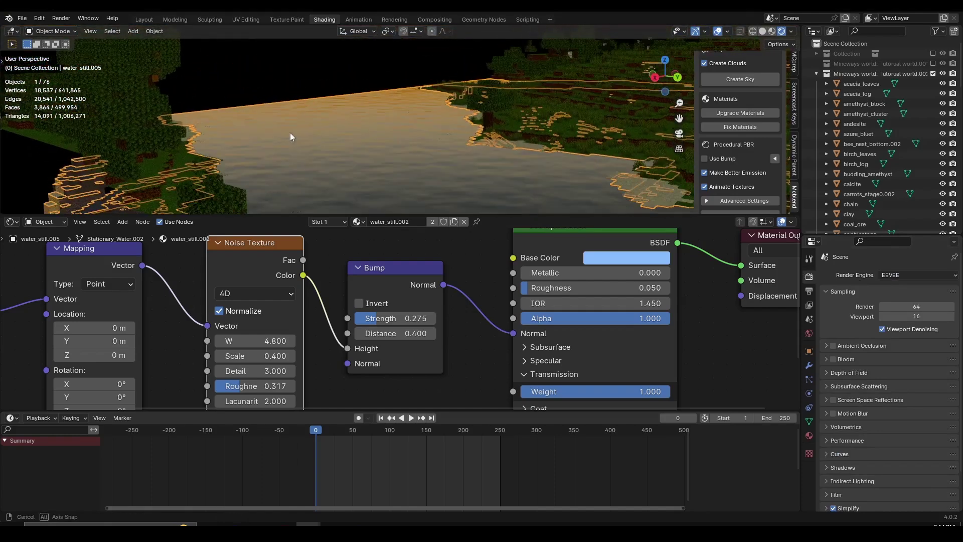
pyautogui.moveTo(289, 133); pyautogui.dragTo(328, 125, button='middle')
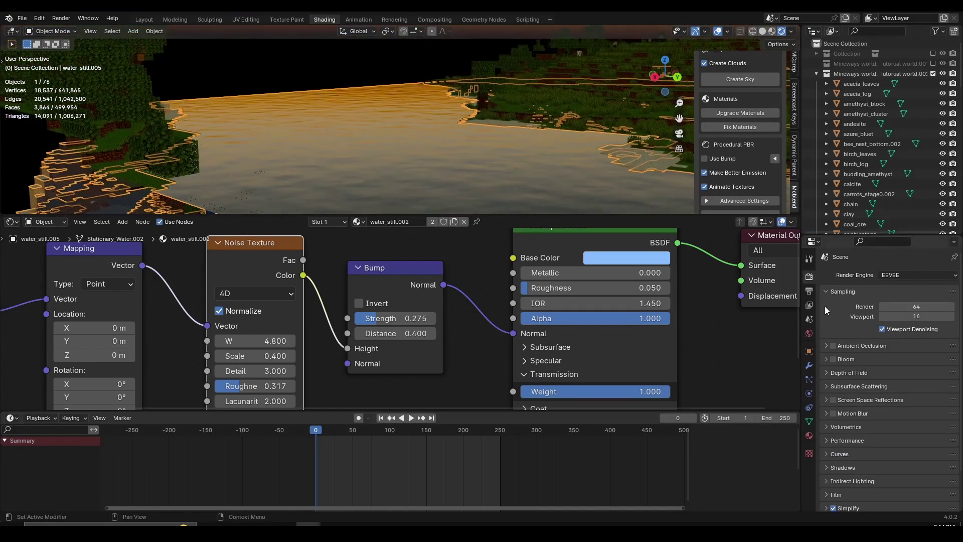
# Enable Ambient Occlusion, Bloom and Screen Space Reflections in the EEVEE settings
pyautogui.click(833, 346)
pyautogui.click(833, 359)
pyautogui.keyDown('shift'); pyautogui.moveTo(526, 138); pyautogui.dragTo(466, 119, button='middle'); pyautogui.keyUp('shift')
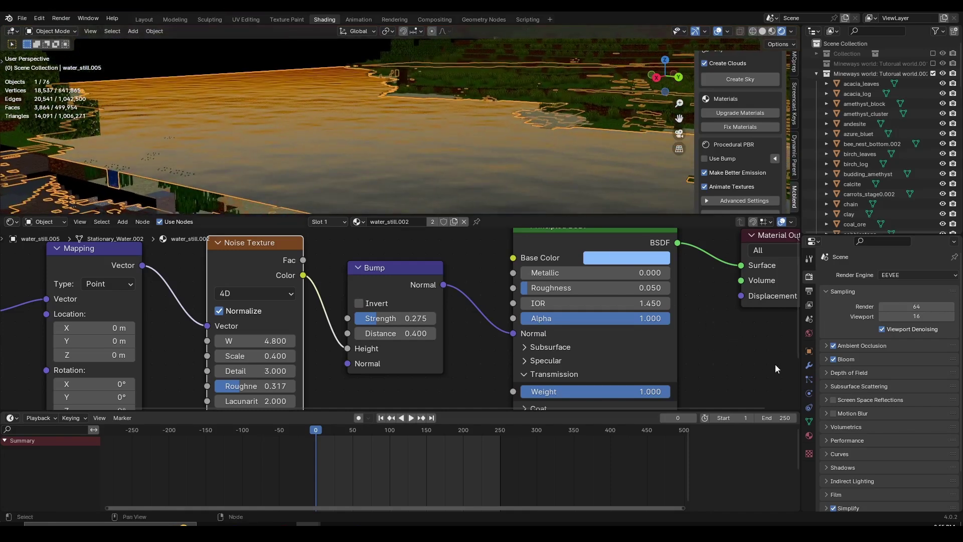
pyautogui.click(834, 401)
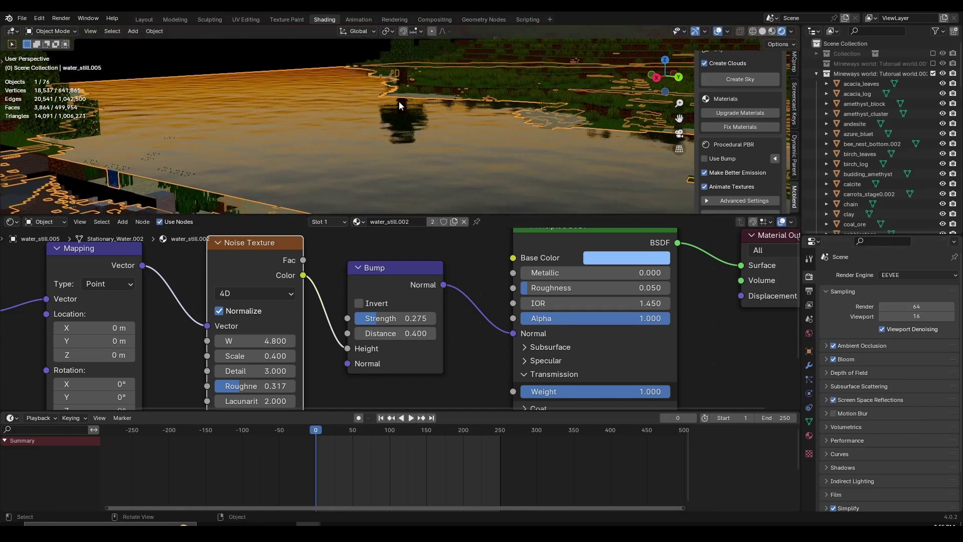
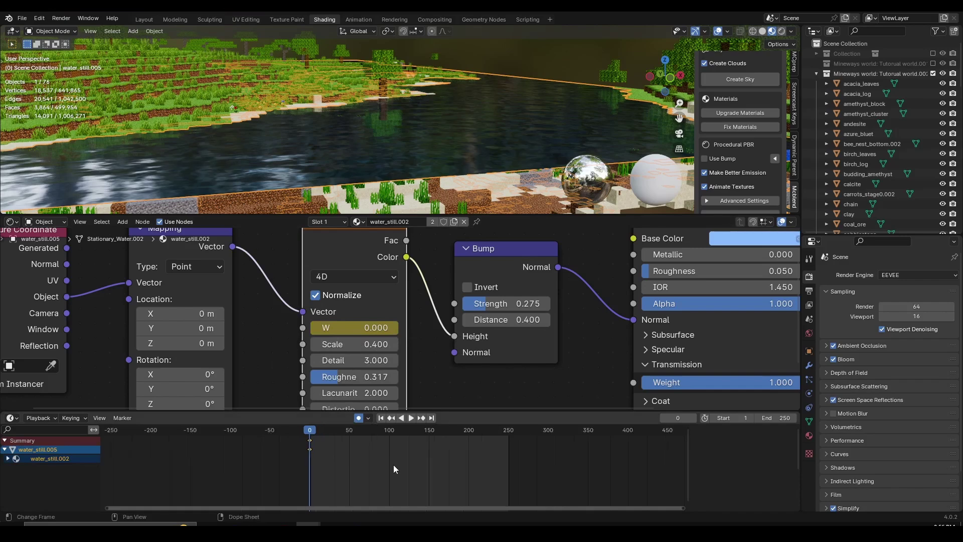
# Keyframe the Noise W value at 19.3 on frame 200
pyautogui.scroll(3, 393, 465)
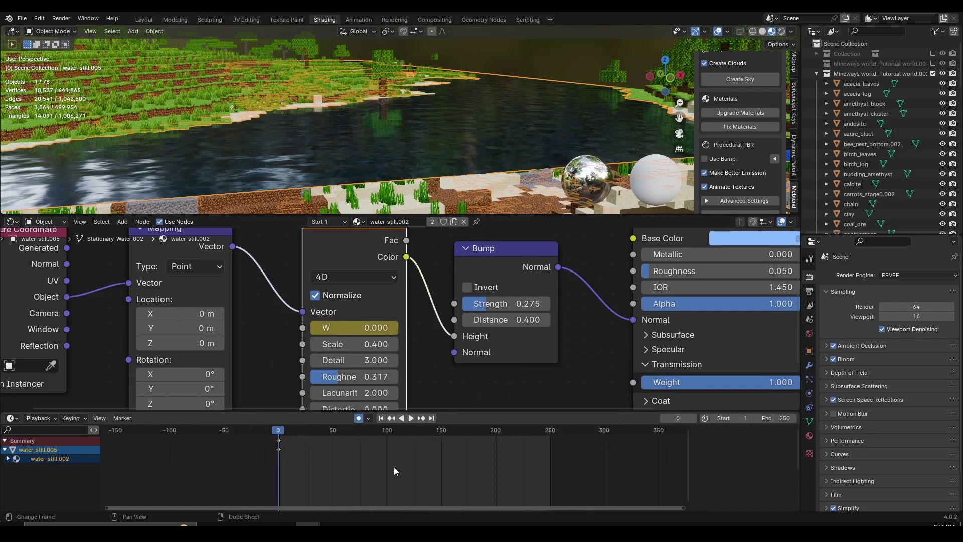
pyautogui.click(521, 430)
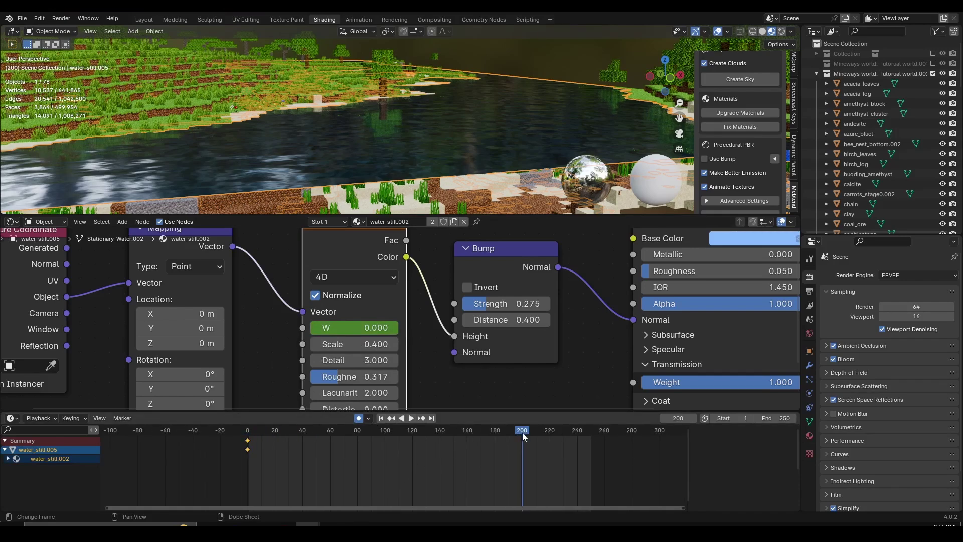
pyautogui.moveTo(354, 327); pyautogui.dragTo(396, 327)
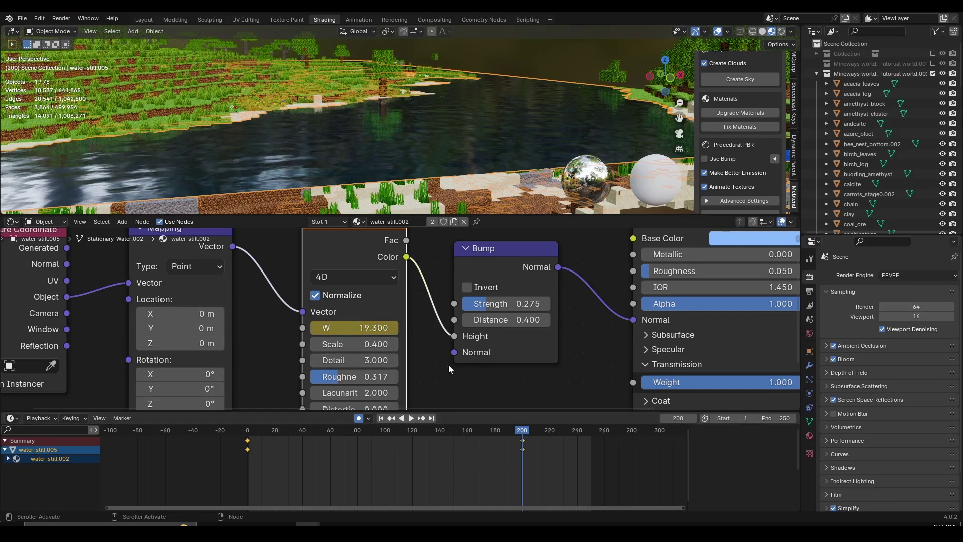
pyautogui.moveTo(356, 242); pyautogui.dragTo(351, 242)
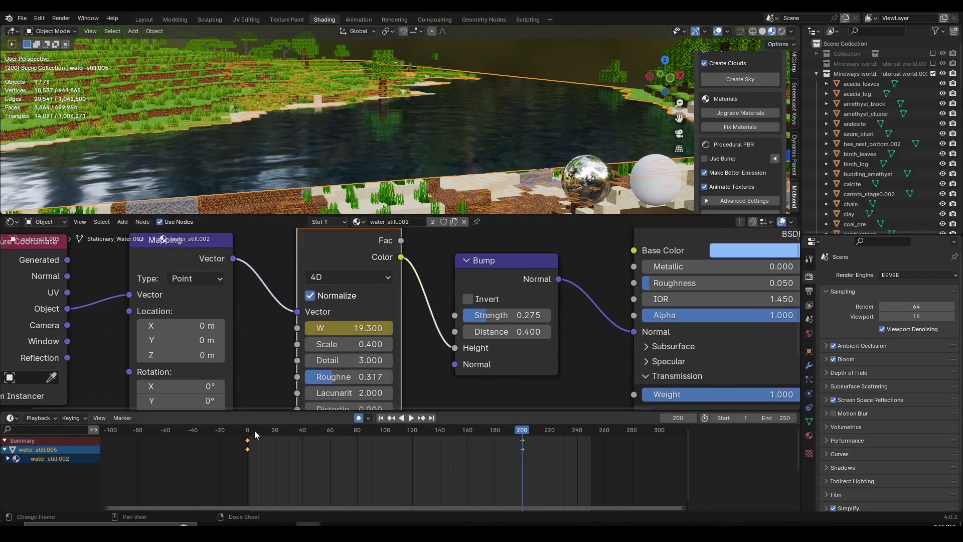
# Scrub back to frame 0 and play the animation to preview the moving water
pyautogui.moveTo(267, 431); pyautogui.dragTo(239, 431)
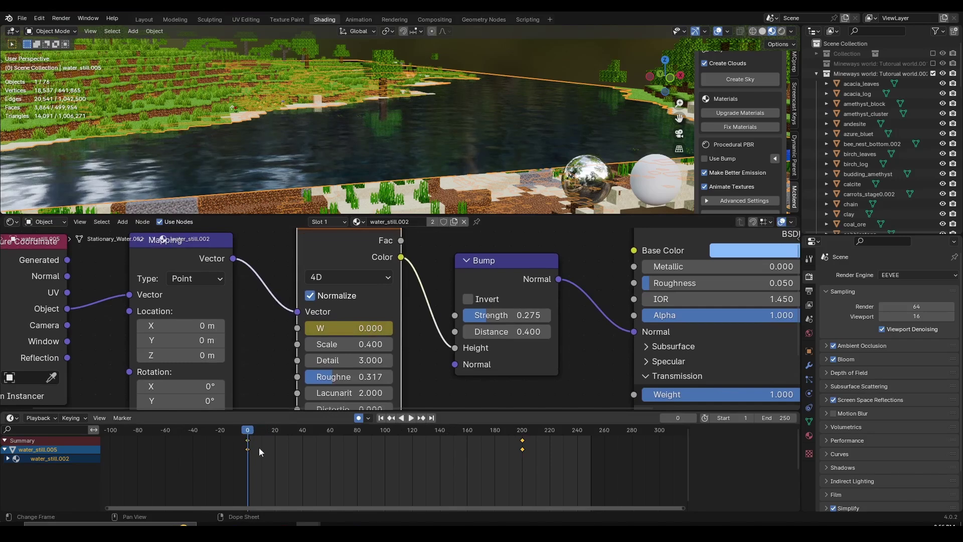
pyautogui.press('space')
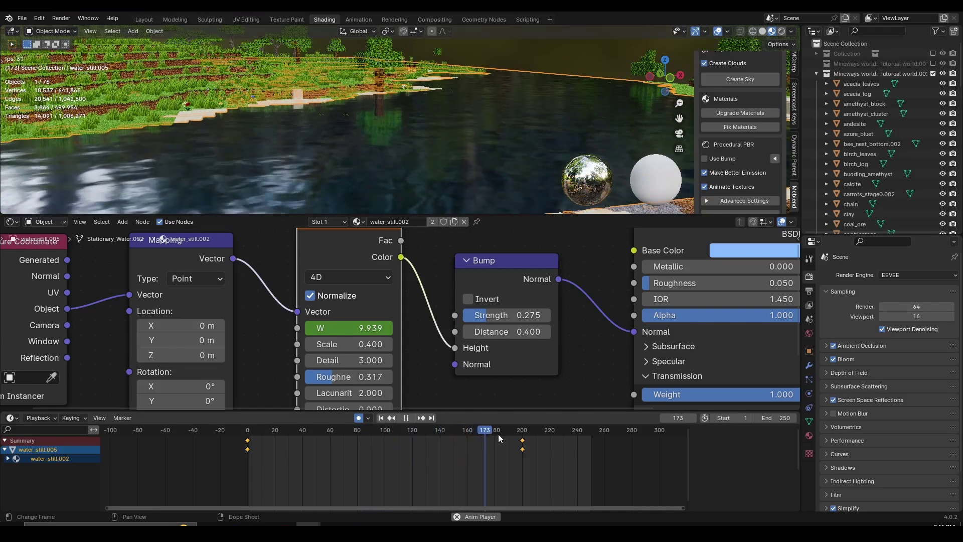
pyautogui.press('space')
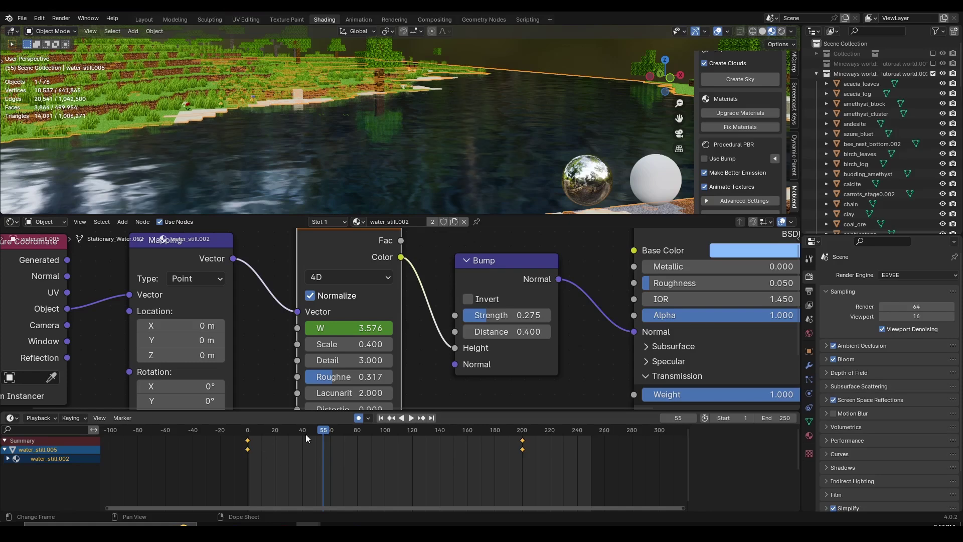
# Set the W keyframes to Linear interpolation and replay the animation to check the motion
pyautogui.press('t')
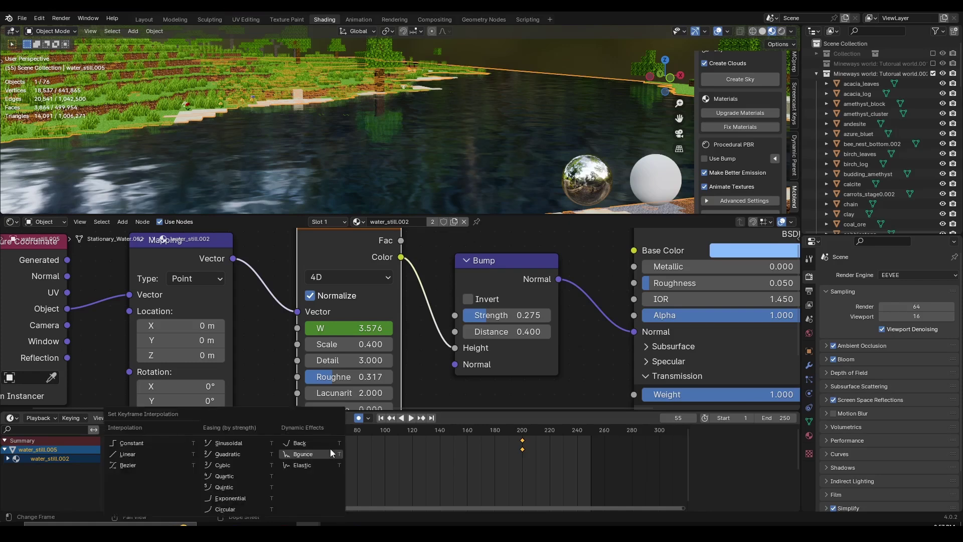
pyautogui.click(147, 452)
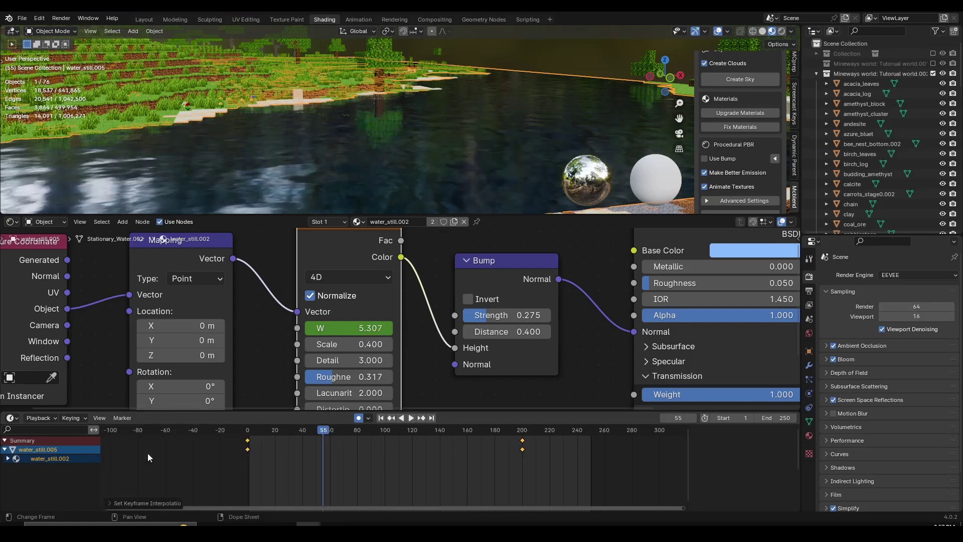
pyautogui.click(239, 433)
pyautogui.press('space')
pyautogui.scroll(-3, 381, 147)
pyautogui.moveTo(393, 146)
pyautogui.mouseDown(button='middle')
pyautogui.moveTo(414, 143)
pyautogui.moveTo(409, 132)
pyautogui.moveTo(390, 135)
pyautogui.mouseUp(button='middle')
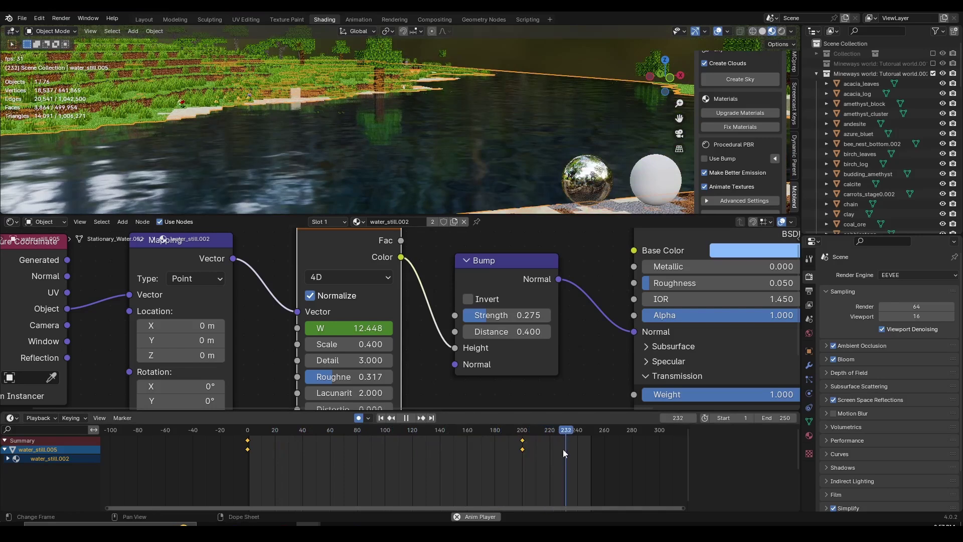
pyautogui.moveTo(514, 430); pyautogui.dragTo(346, 435)
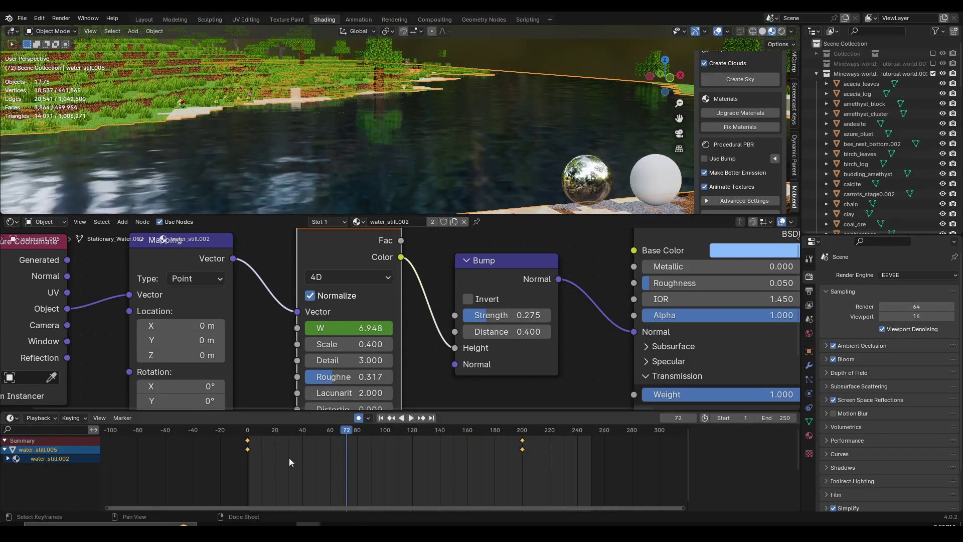
# Apply Linear Extrapolation to the W curve and play the animation
pyautogui.hotkey('shift', 'e')
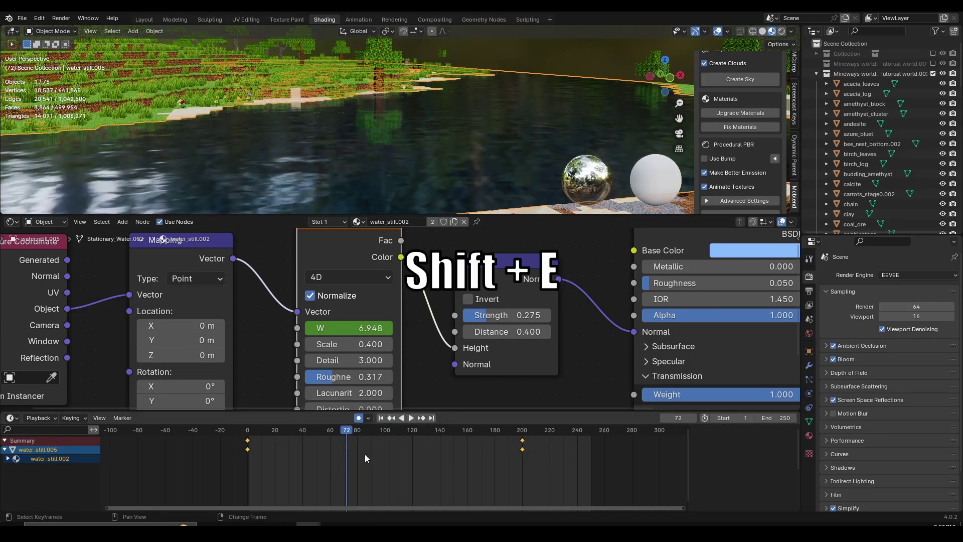
pyautogui.hotkey('shift', 'e')
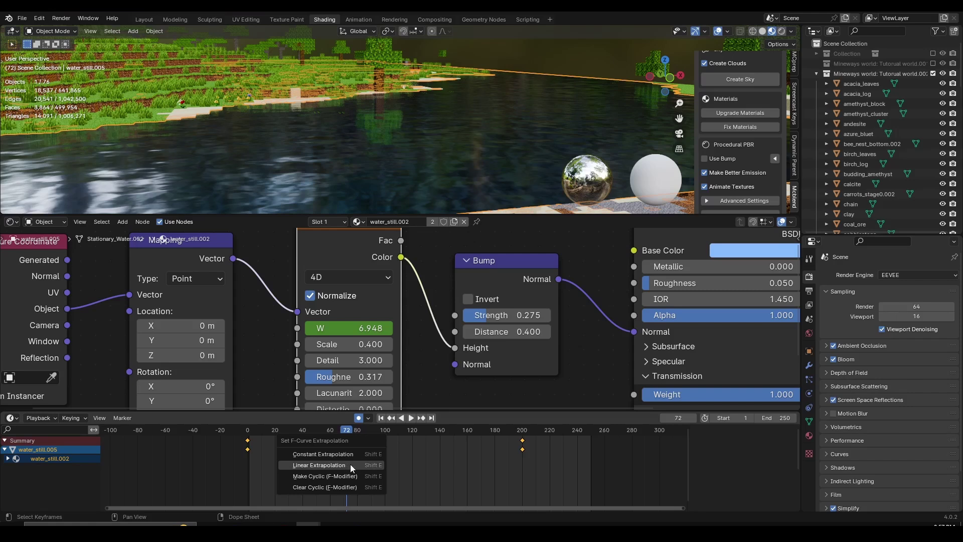
pyautogui.click(355, 464)
pyautogui.press('space')
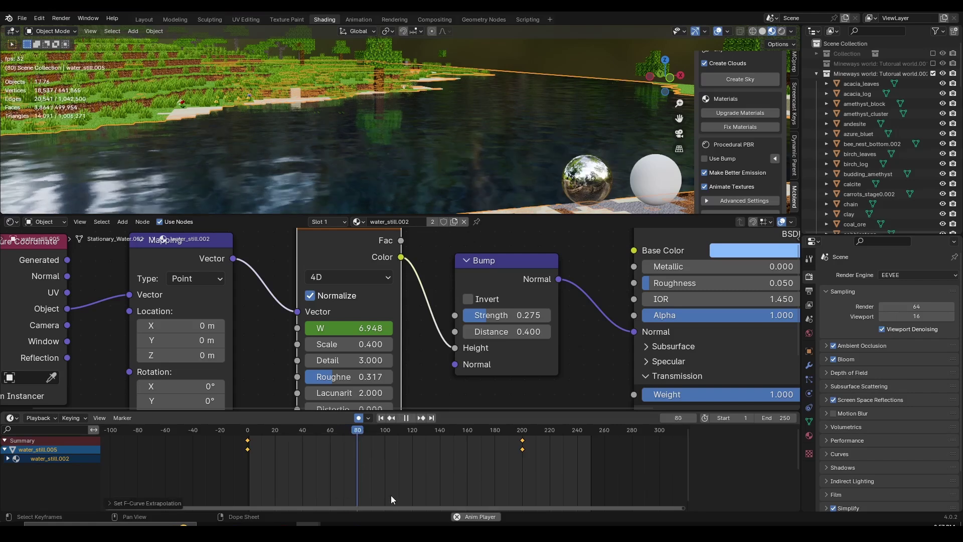
# Extend the scene's end frame to 439
pyautogui.moveTo(621, 480); pyautogui.dragTo(479, 476, button='middle')
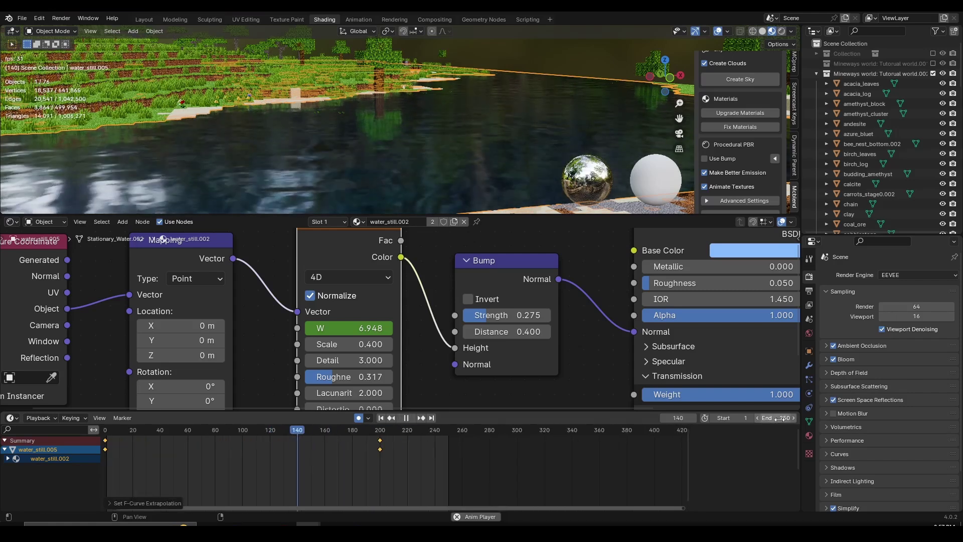
pyautogui.moveTo(775, 418)
pyautogui.mouseDown()
pyautogui.moveTo(823, 417)
pyautogui.moveTo(781, 422)
pyautogui.mouseUp()
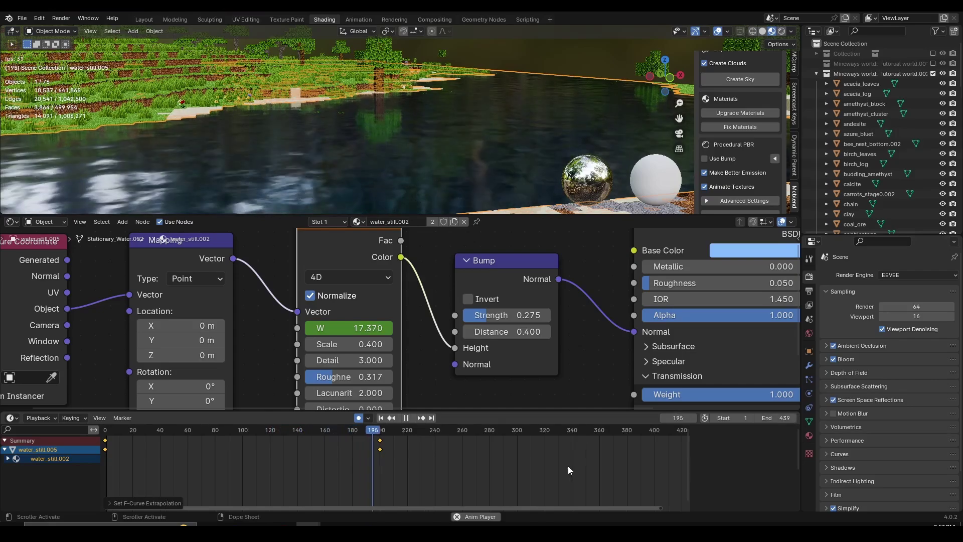
pyautogui.moveTo(311, 176); pyautogui.dragTo(563, 80, button='middle')
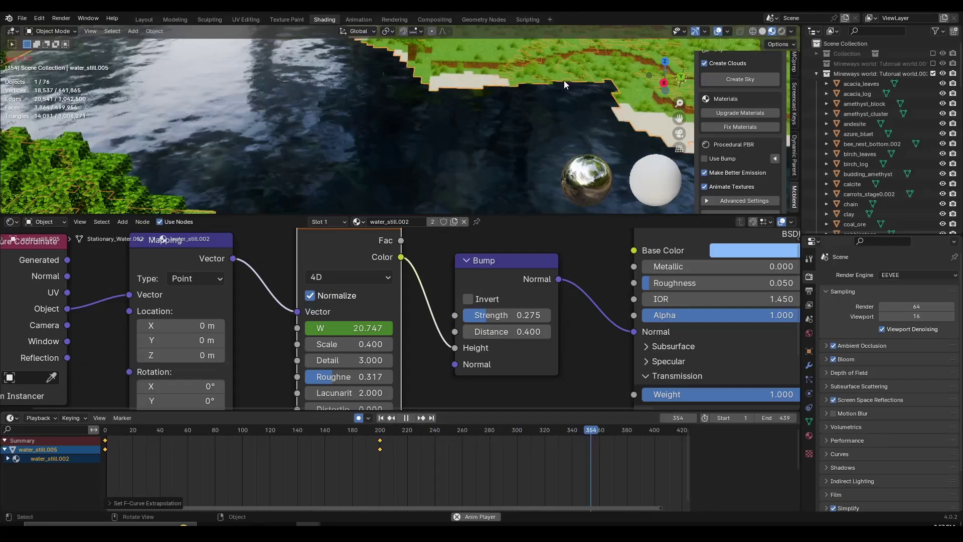
# View the river in rendered shading with Cycles and viewport denoising turned off
pyautogui.click(782, 31)
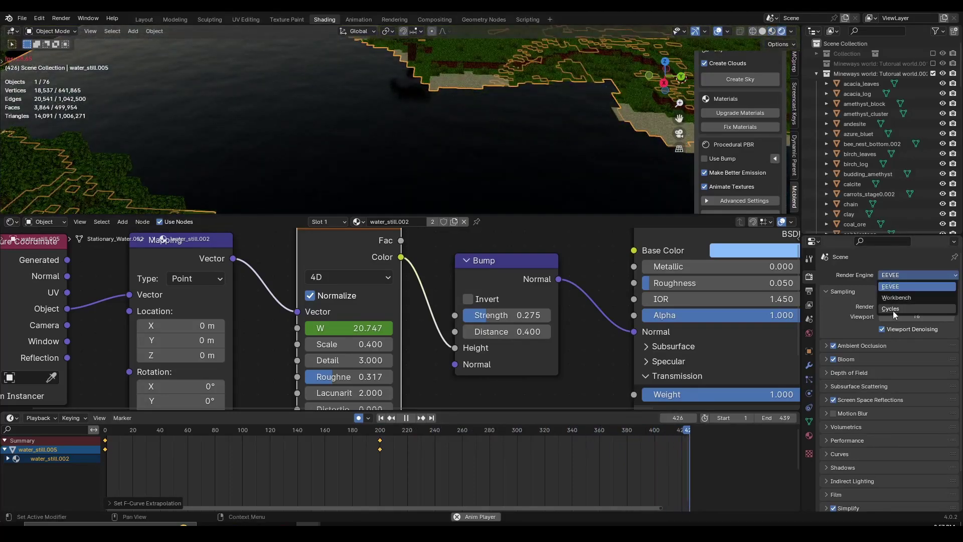
pyautogui.click(893, 310)
pyautogui.moveTo(427, 176); pyautogui.dragTo(584, 92, button='middle')
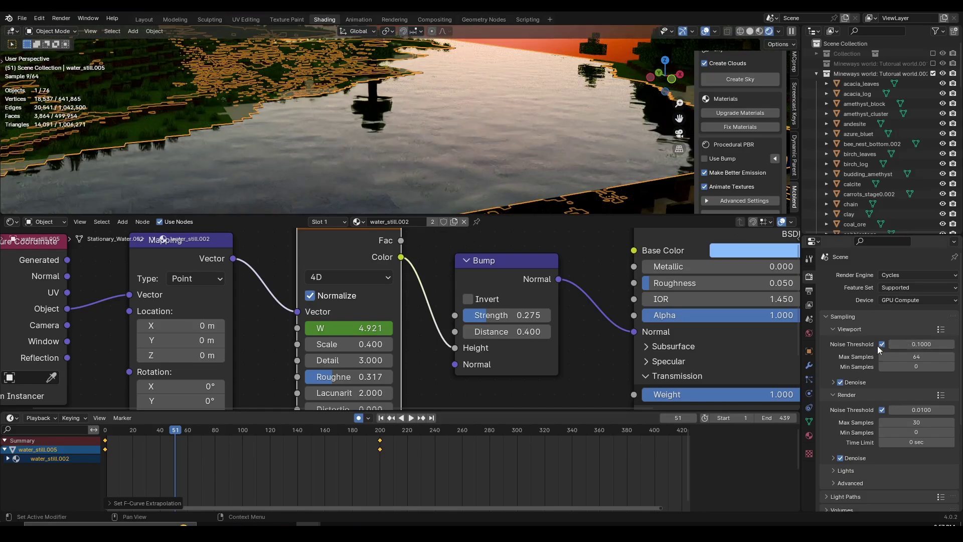
pyautogui.click(844, 383)
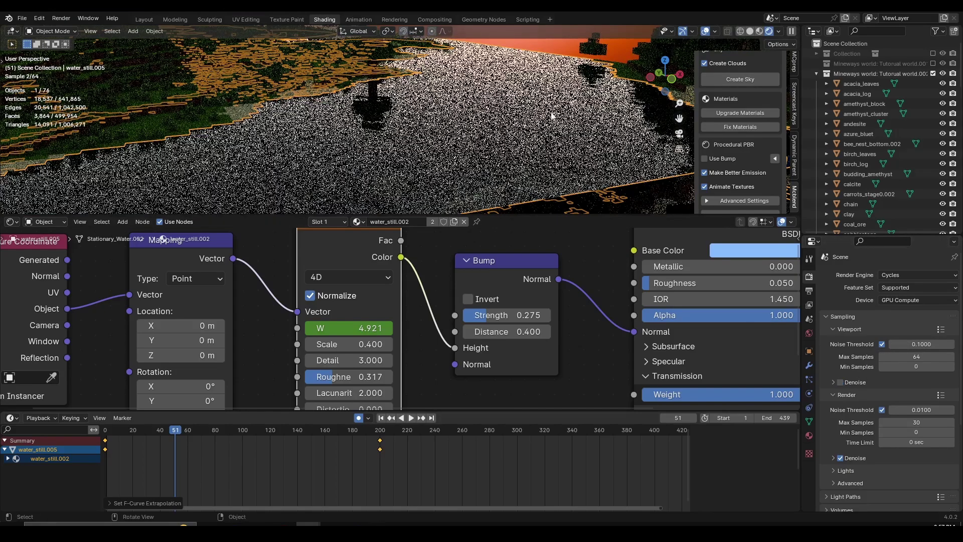
pyautogui.moveTo(550, 114); pyautogui.dragTo(411, 122, button='middle')
# Rewind to frame 0 and play the animation in Material Preview shading
pyautogui.hotkey('shift', 'Left')
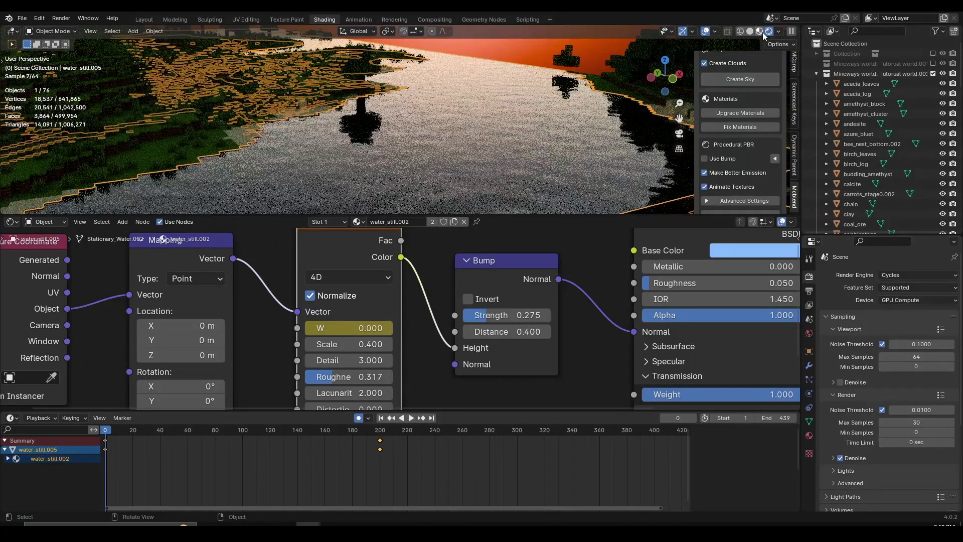
pyautogui.click(762, 33)
pyautogui.moveTo(564, 101); pyautogui.dragTo(368, 104, button='middle')
pyautogui.press('space')
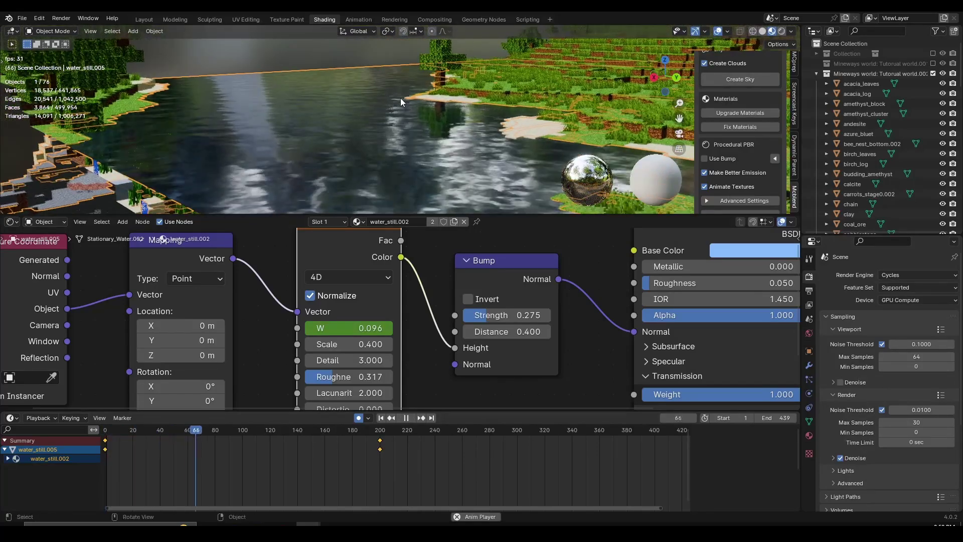
# From a low view across the water, set the Noise Texture Scale to 0.900
pyautogui.moveTo(400, 97); pyautogui.dragTo(426, 143, button='middle')
pyautogui.scroll(-4, 241, 328)
pyautogui.scroll(4, 429, 311)
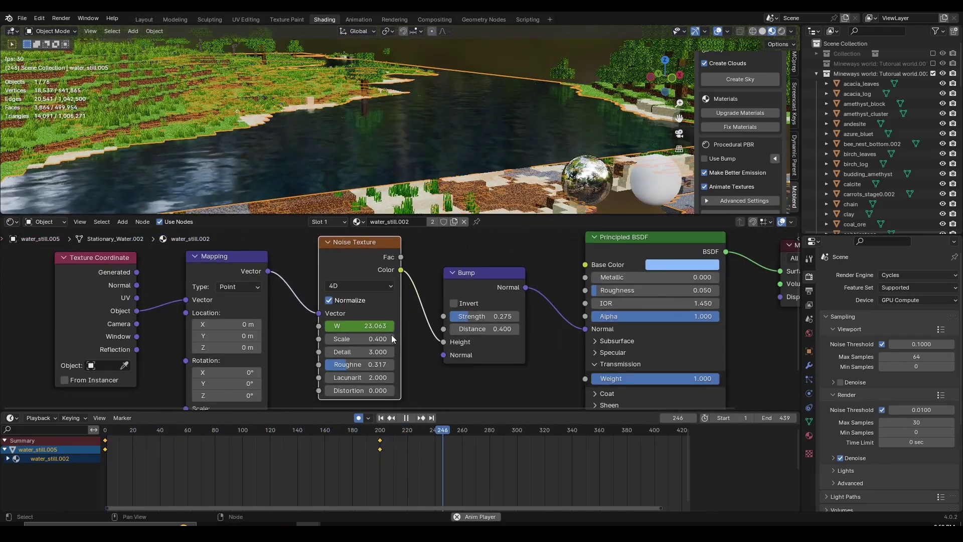
pyautogui.scroll(-4, 482, 349)
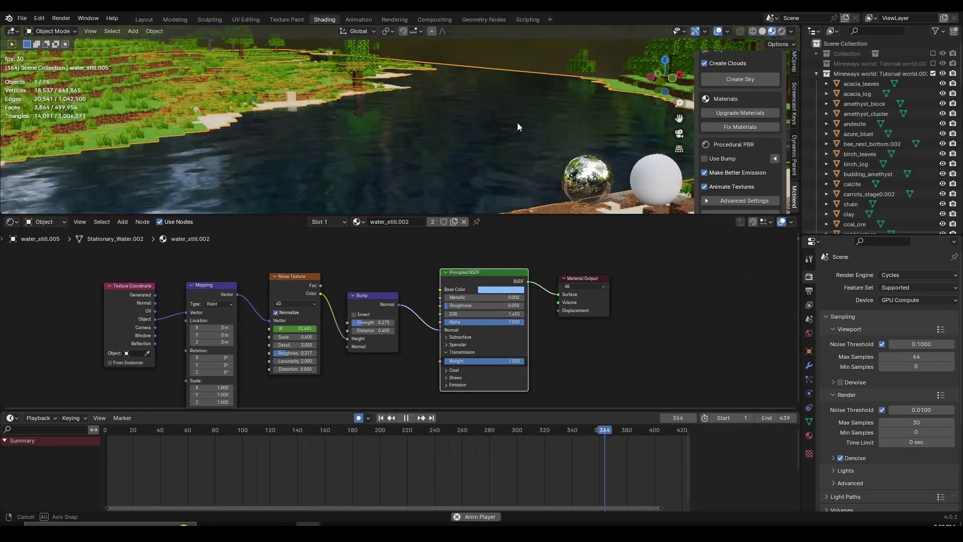
pyautogui.moveTo(516, 122); pyautogui.dragTo(482, 108, button='middle')
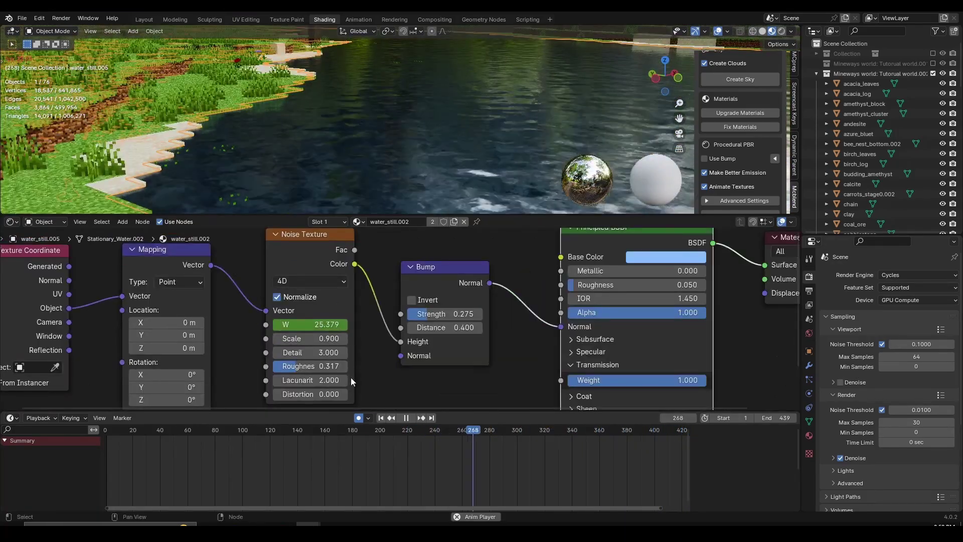
pyautogui.scroll(1, 351, 377)
pyautogui.click(337, 353)
pyautogui.click(351, 363)
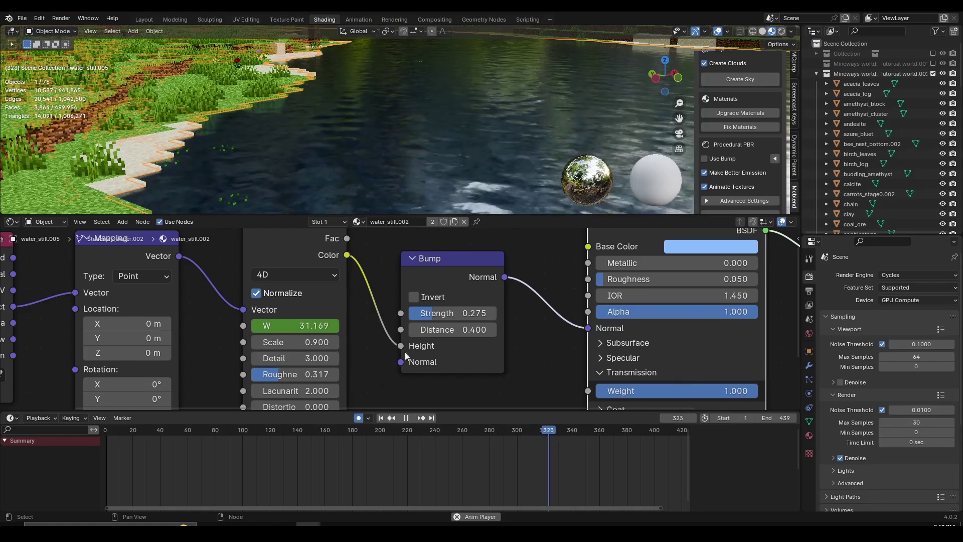
# Set Bump Strength to 0.375 with Distance kept at 0.4, then review the ripples
pyautogui.moveTo(431, 314); pyautogui.dragTo(441, 315)
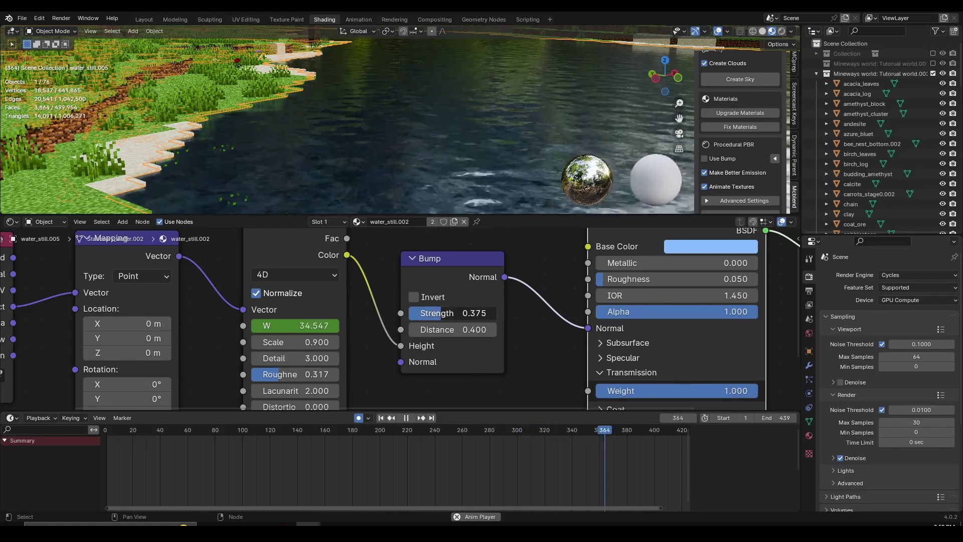
pyautogui.click(447, 330)
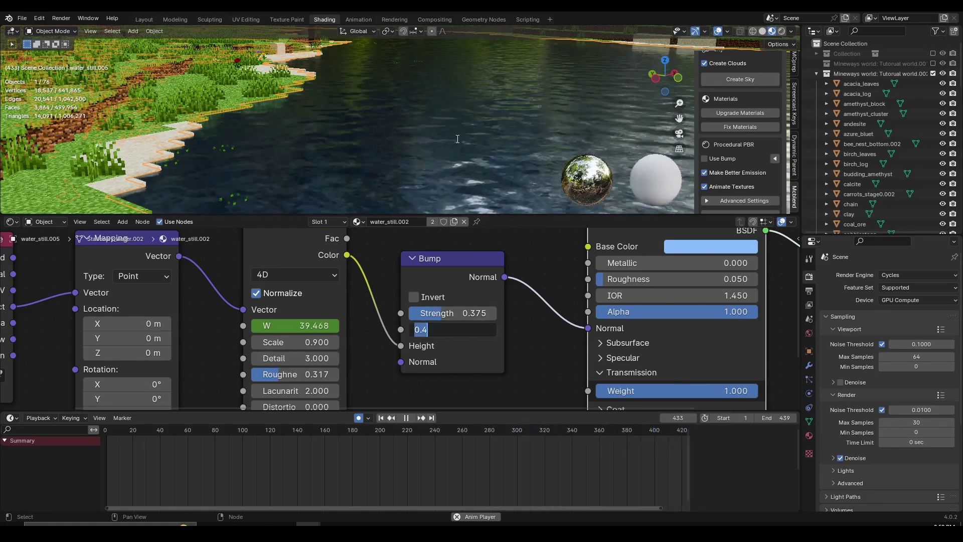
pyautogui.press('Return')
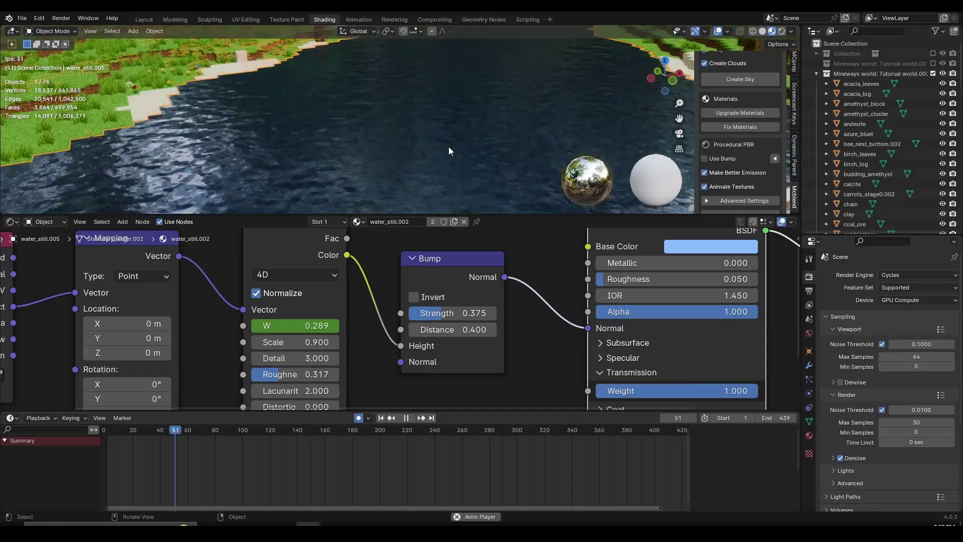
pyautogui.scroll(-3, 502, 291)
pyautogui.moveTo(502, 291); pyautogui.dragTo(305, 314, button='middle')
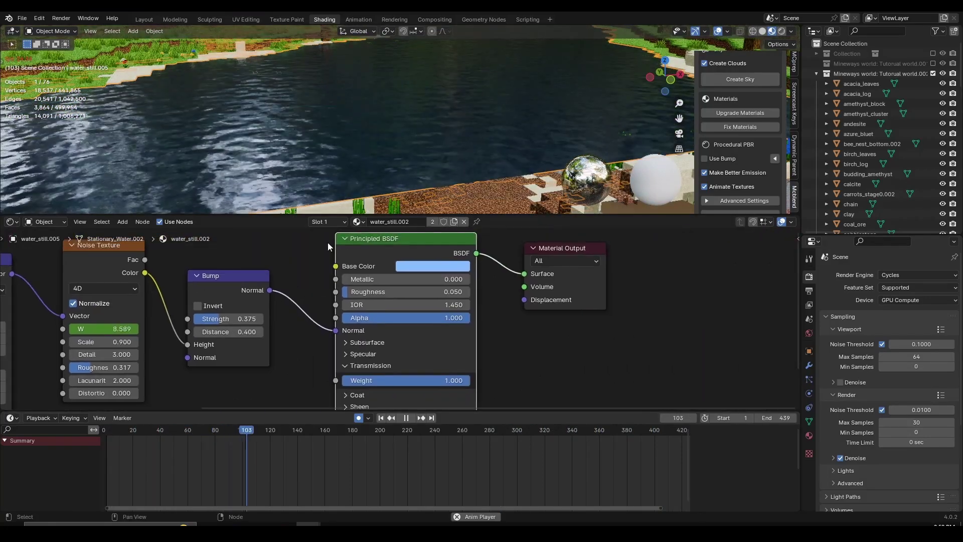
pyautogui.moveTo(361, 302); pyautogui.dragTo(365, 266, button='middle')
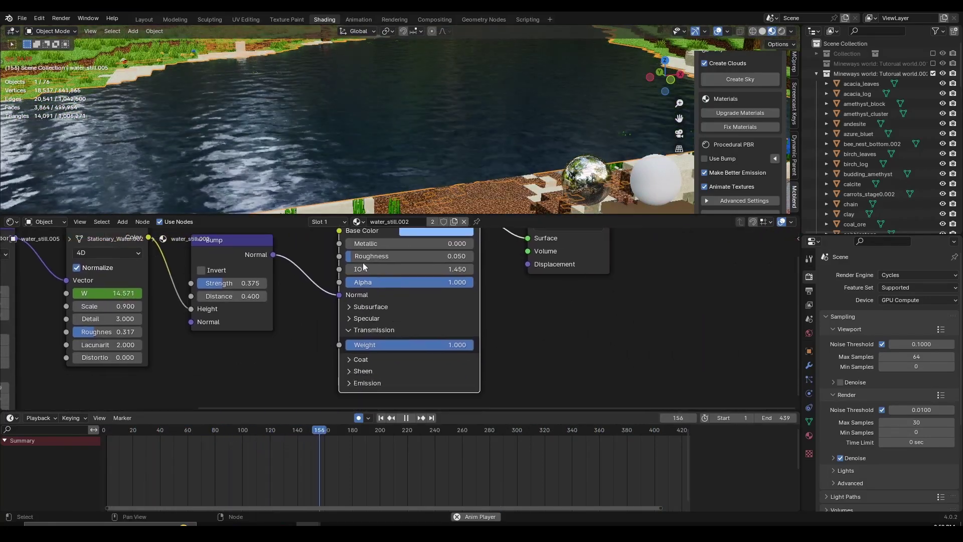
pyautogui.scroll(1, 378, 348)
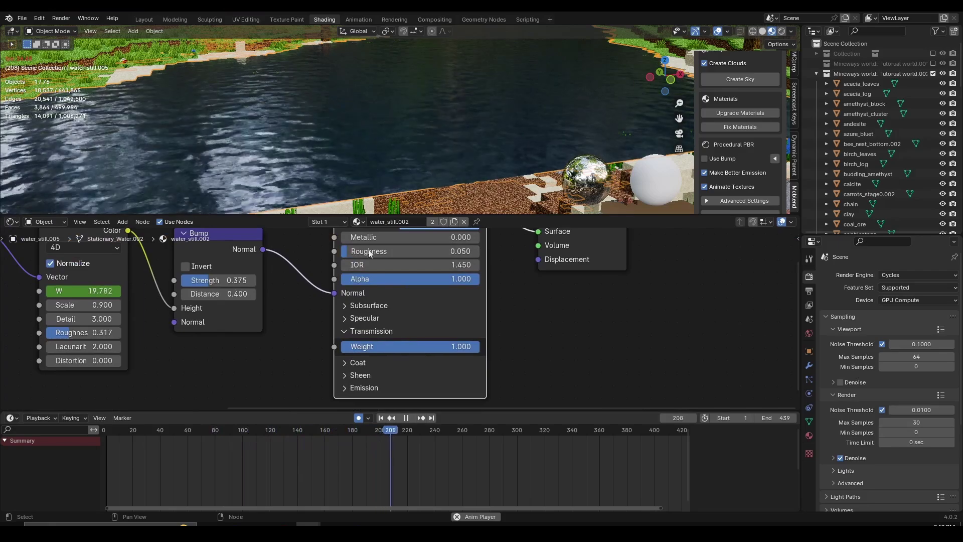
pyautogui.moveTo(476, 116); pyautogui.dragTo(478, 110, button='middle')
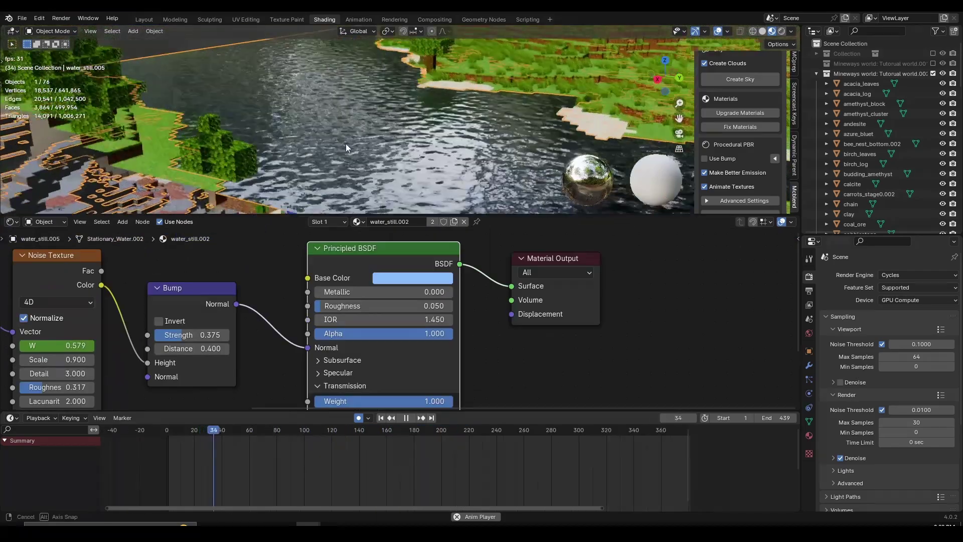
pyautogui.moveTo(346, 147); pyautogui.dragTo(391, 132, button='middle')
pyautogui.press('Tab')
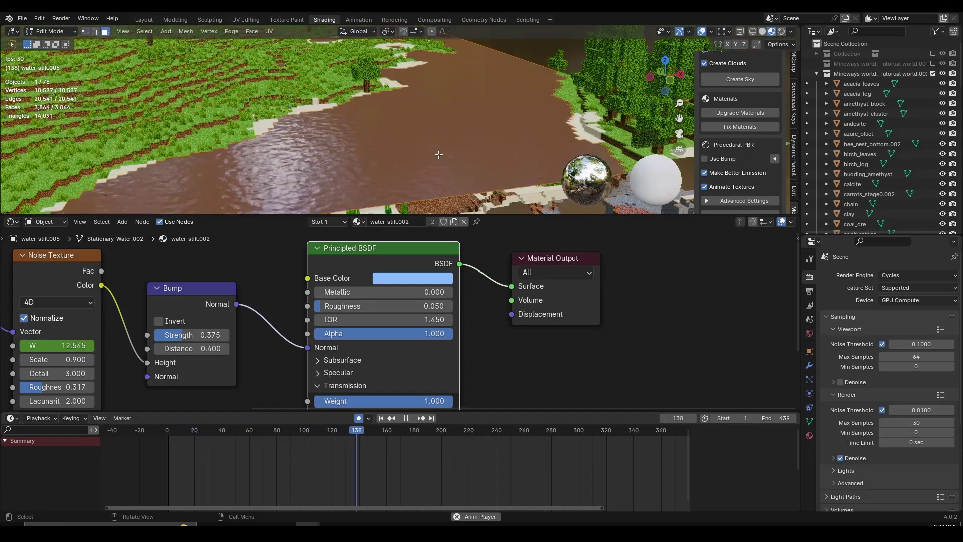
pyautogui.moveTo(438, 154); pyautogui.dragTo(419, 164, button='middle')
pyautogui.moveTo(397, 107); pyautogui.dragTo(413, 104, button='middle')
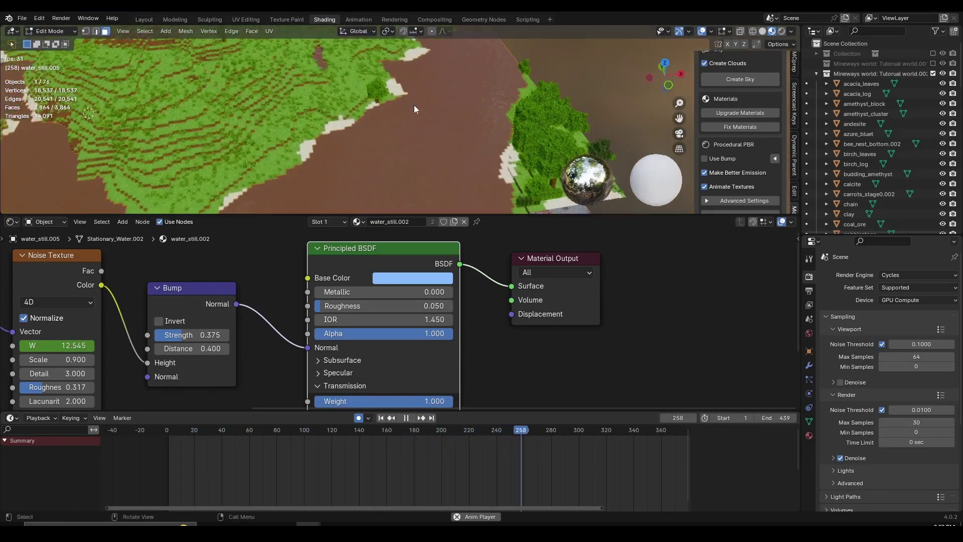
pyautogui.press('Tab')
pyautogui.moveTo(423, 138); pyautogui.dragTo(395, 135, button='middle')
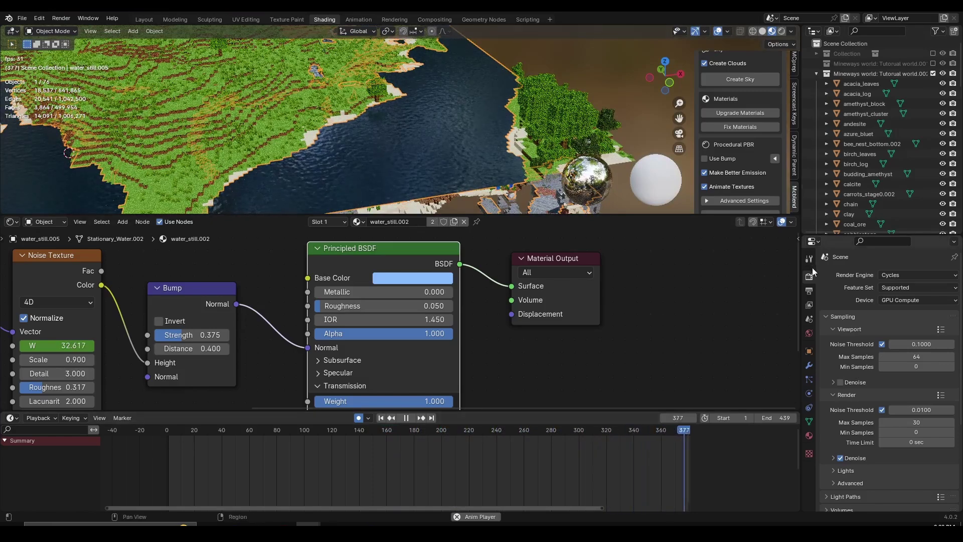
pyautogui.moveTo(455, 111); pyautogui.dragTo(406, 117, button='middle')
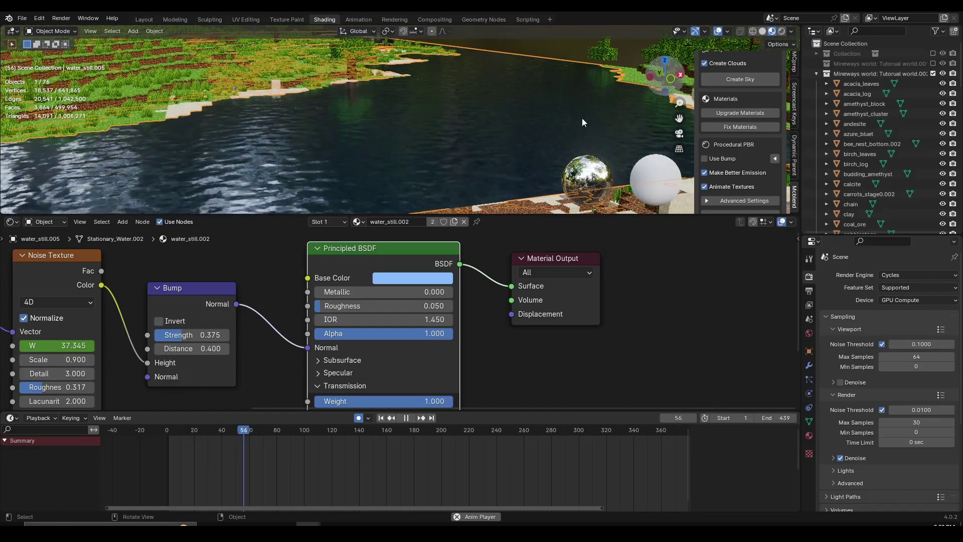
pyautogui.moveTo(480, 102); pyautogui.dragTo(550, 100, button='middle')
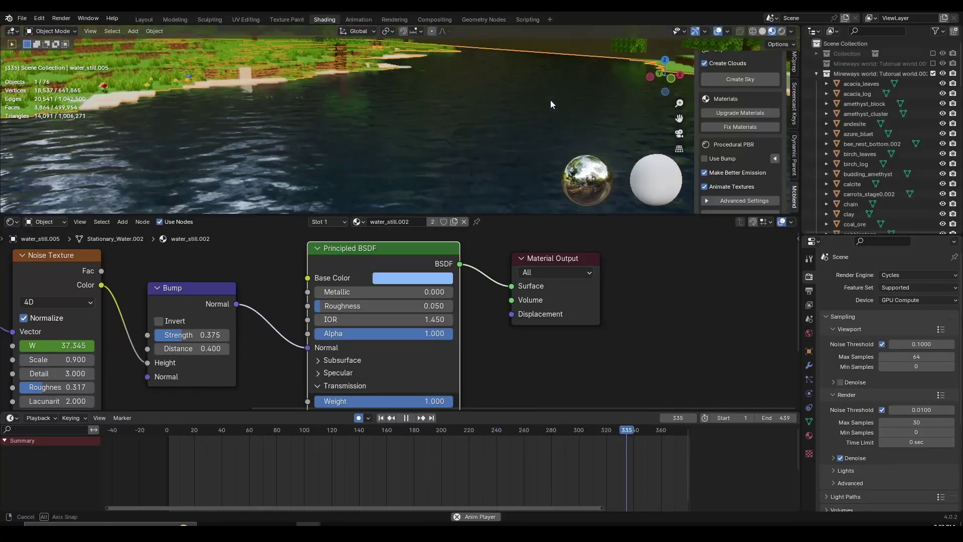
pyautogui.moveTo(457, 103); pyautogui.dragTo(396, 108, button='middle')
pyautogui.scroll(3, 396, 106)
pyautogui.scroll(-5, 390, 123)
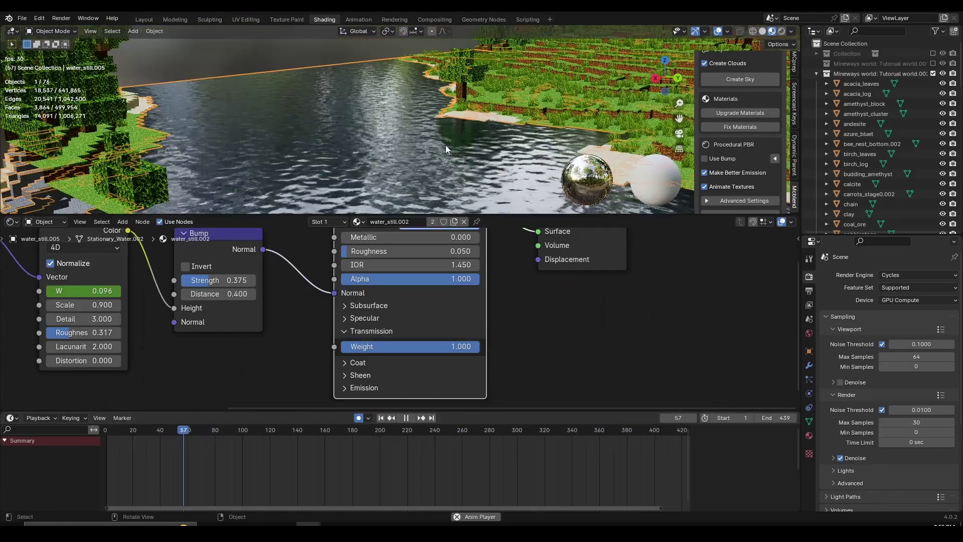
pyautogui.moveTo(446, 146); pyautogui.dragTo(356, 94, button='middle')
pyautogui.scroll(-1, 376, 102)
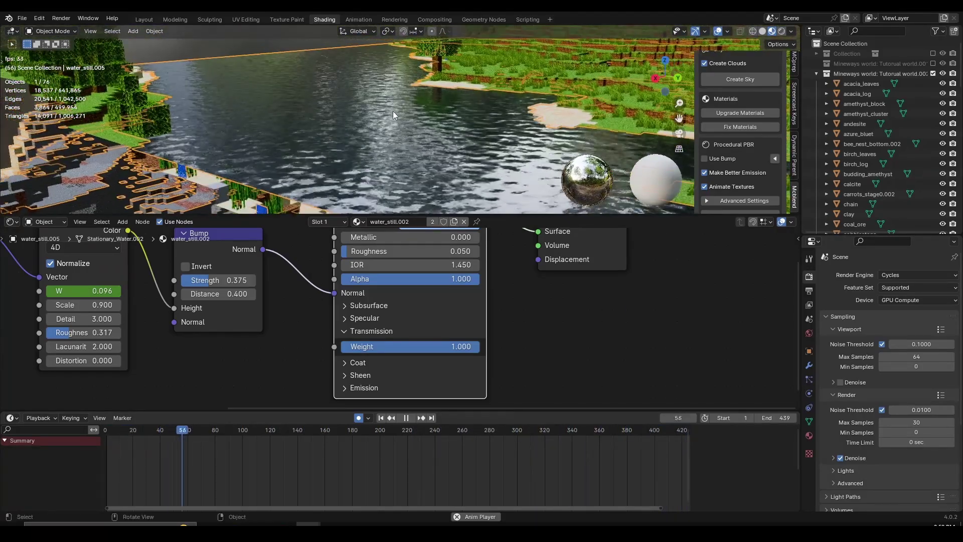